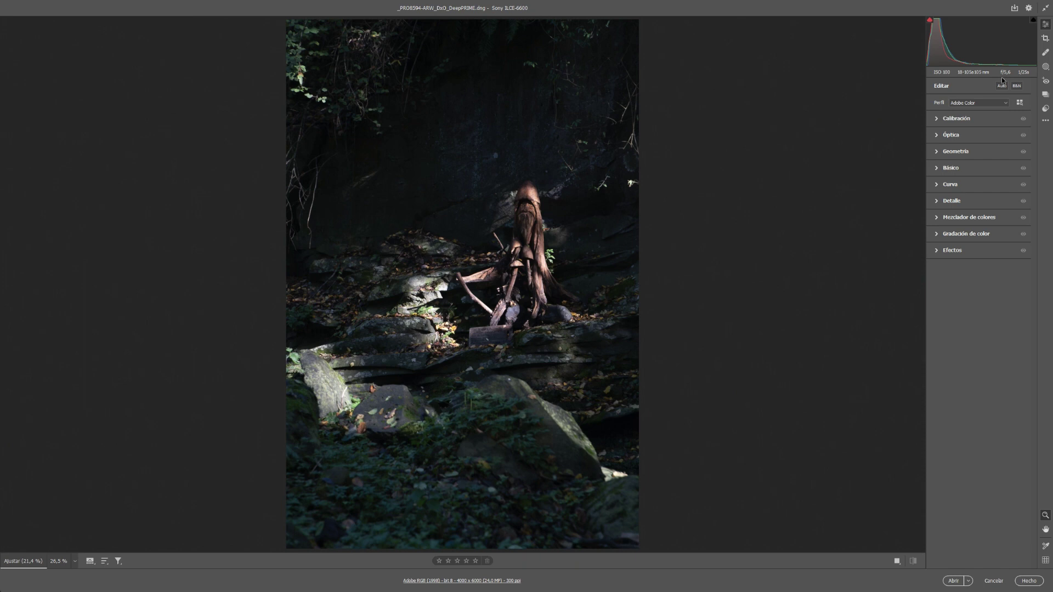
Apply automatic tone settings and zoom in to inspect the photo.
{"action": "left_click", "coordinate": [1001, 85]}
{"action": "key", "text": "ctrl+plus"}
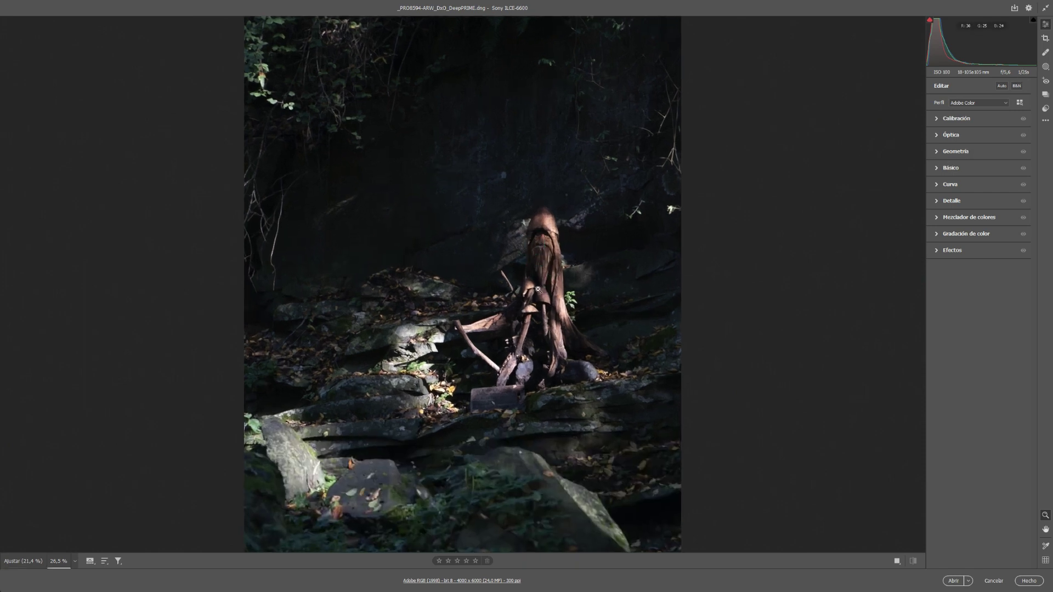
{"action": "scroll", "coordinate": [539, 286], "scroll_direction": "down", "scroll_amount": 1}
{"action": "scroll", "coordinate": [541, 281], "scroll_direction": "down", "scroll_amount": 1}
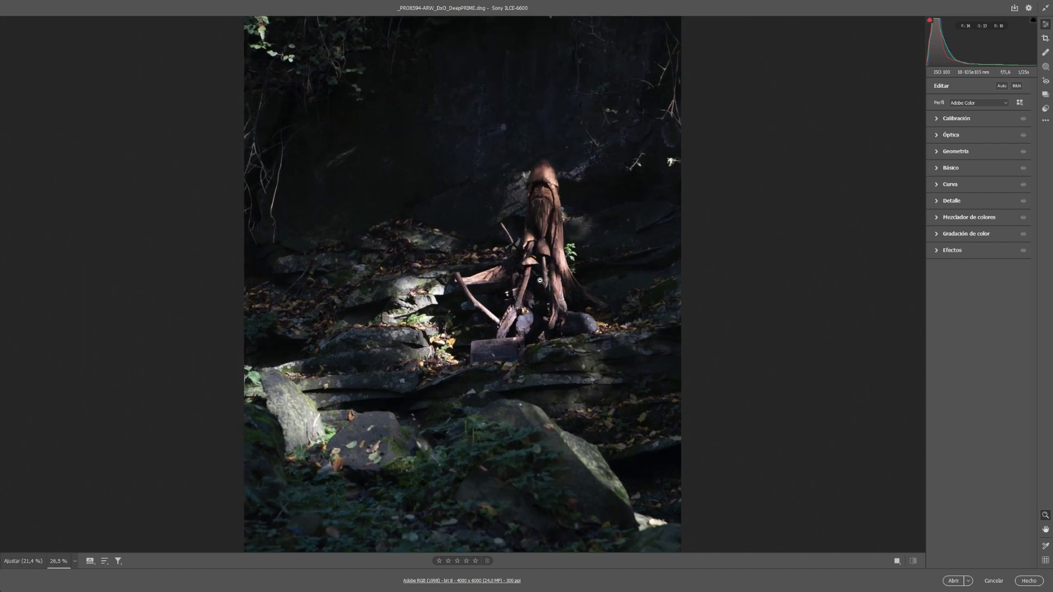
{"action": "left_click", "coordinate": [541, 281], "text": "alt"}
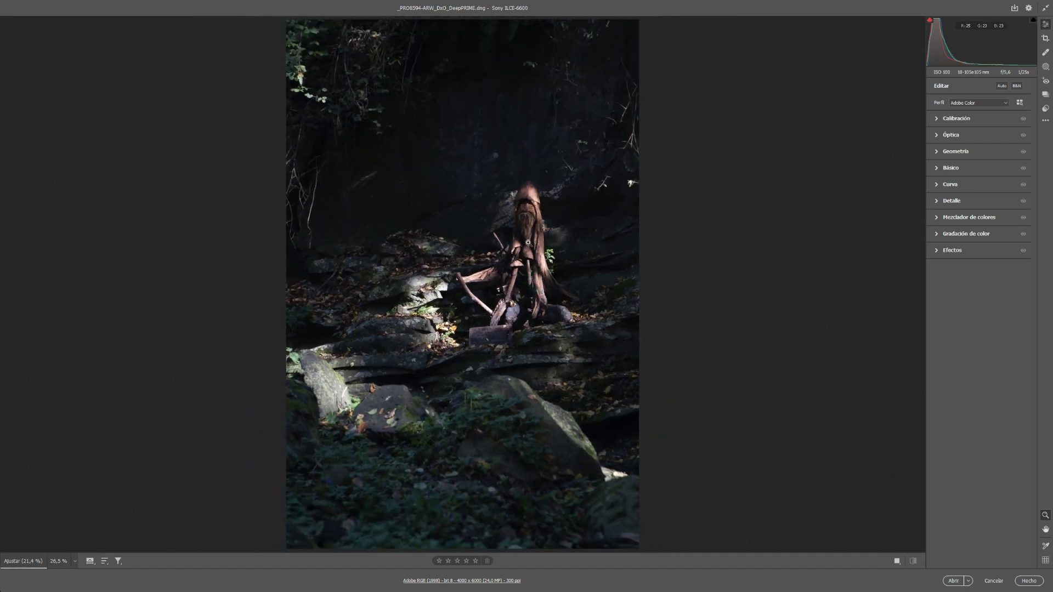
{"action": "left_click", "coordinate": [528, 243]}
{"action": "left_click", "coordinate": [540, 244], "text": "alt"}
Enable chromatic aberration removal and Sony E lens profile corrections in the Optics section.
{"action": "left_click", "coordinate": [937, 136]}
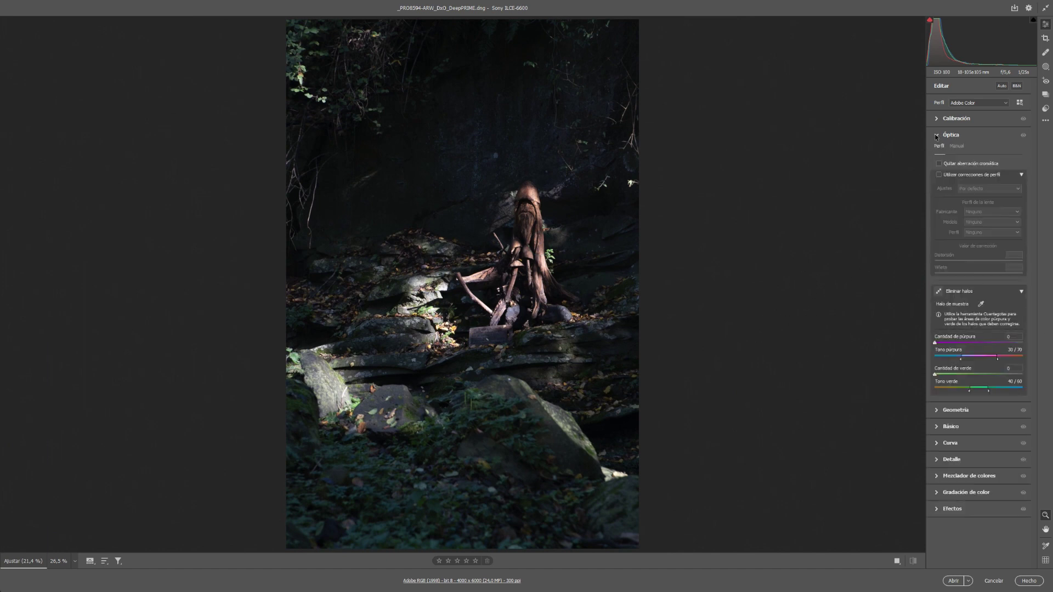
{"action": "left_click", "coordinate": [939, 175]}
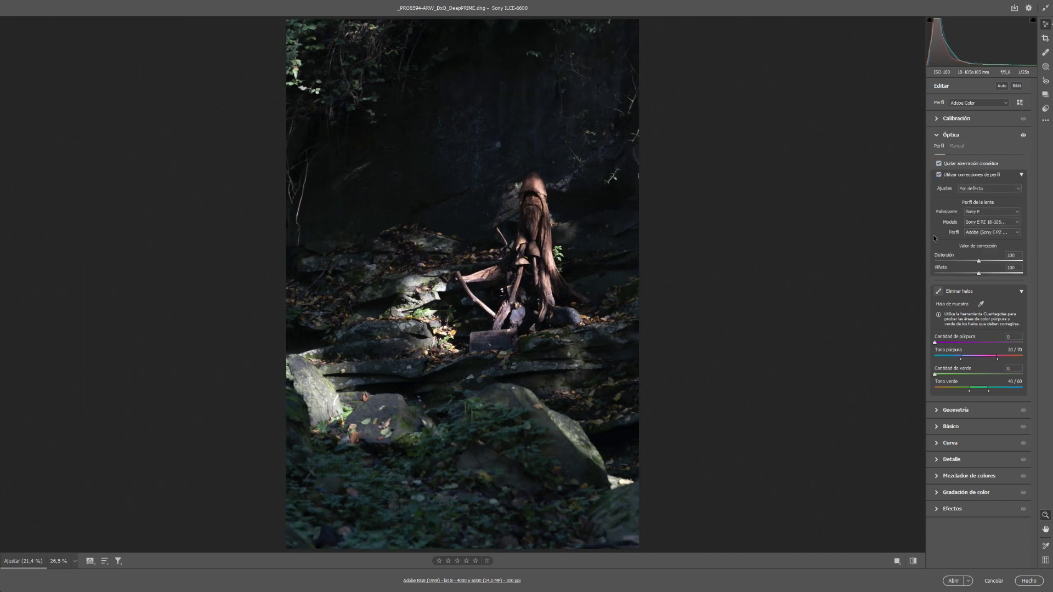
{"action": "left_click", "coordinate": [936, 136]}
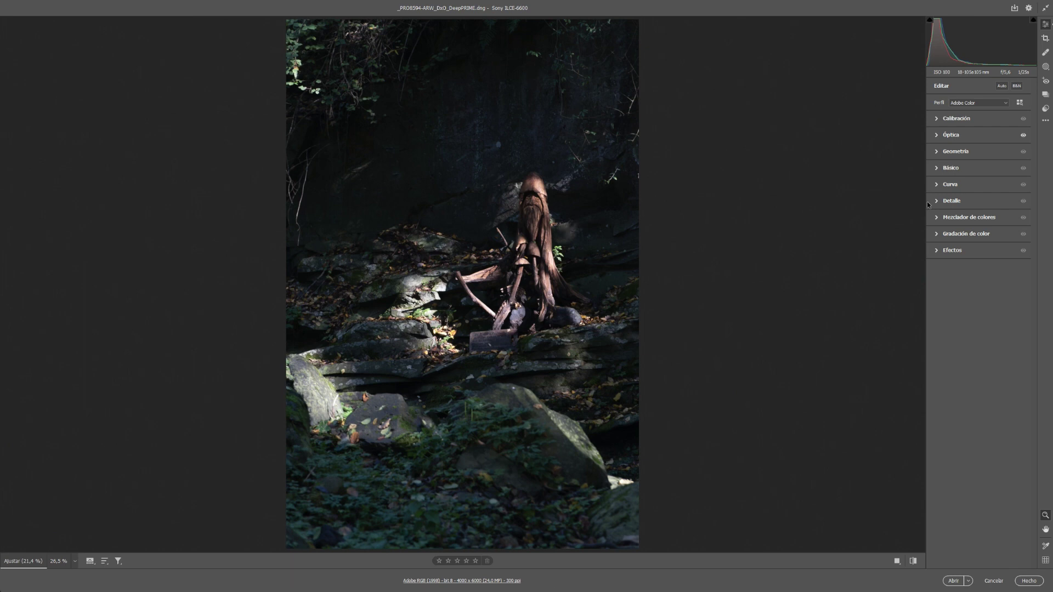
Crop the photo to 3615 x 4810 by trimming the bottom, left and top edges.
{"action": "left_click", "coordinate": [1045, 38]}
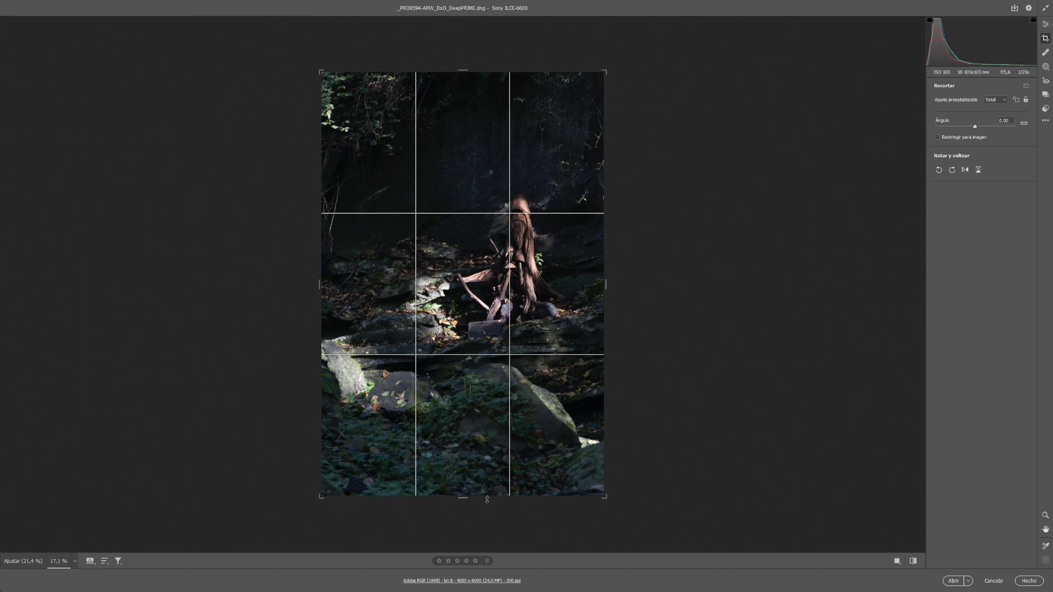
{"action": "left_click_drag", "start_coordinate": [468, 497], "coordinate": [470, 472]}
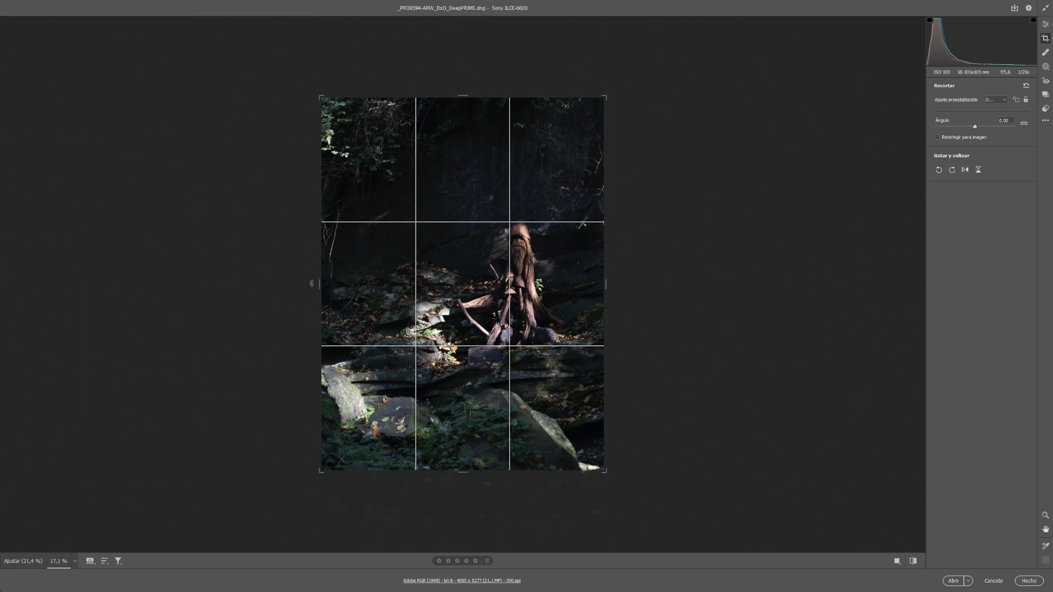
{"action": "left_click_drag", "start_coordinate": [318, 283], "coordinate": [333, 292]}
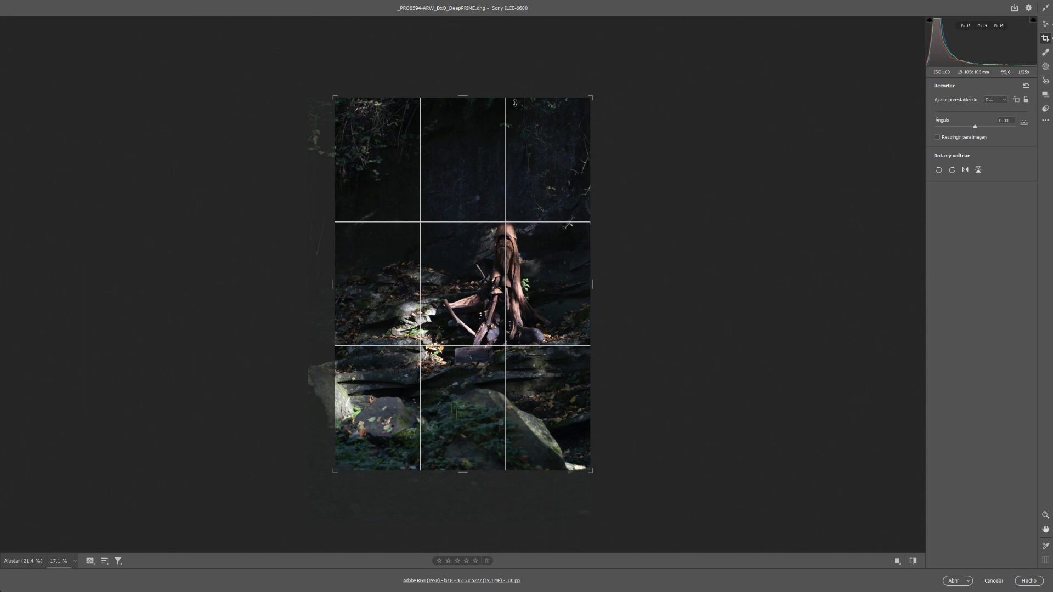
{"action": "left_click_drag", "start_coordinate": [488, 101], "coordinate": [488, 116]}
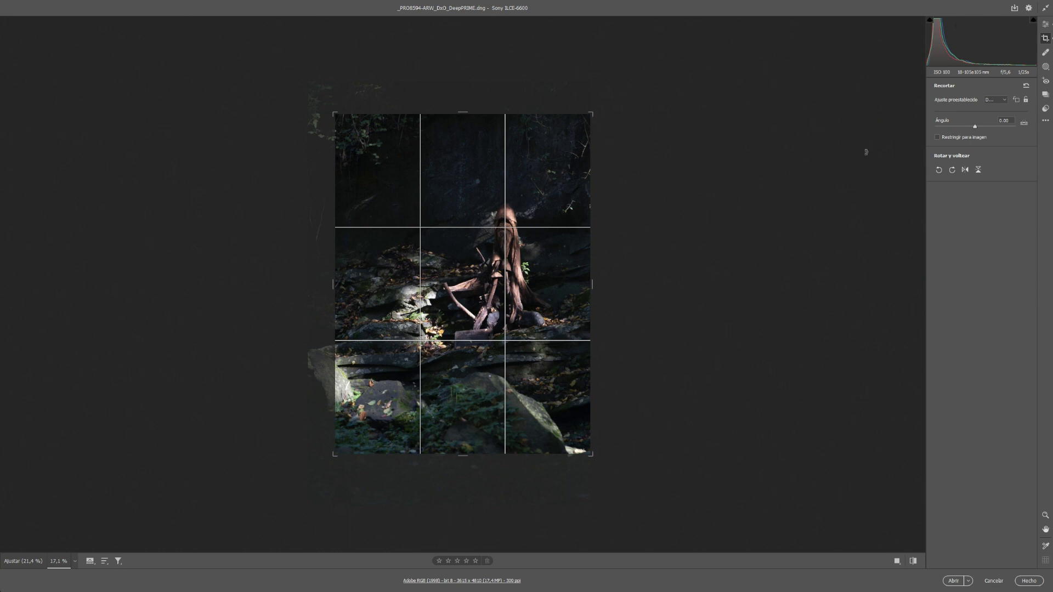
{"action": "left_click", "coordinate": [1045, 25]}
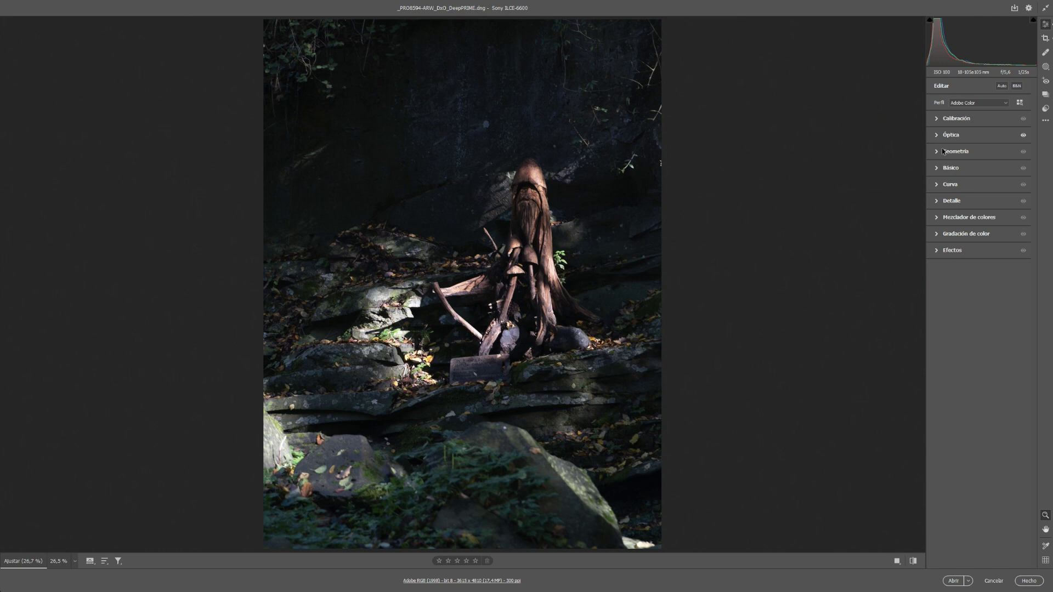
Set temperature 4750, highlights and whites -100, shadows and blacks +100, exposure about -1.10.
{"action": "left_click", "coordinate": [936, 169]}
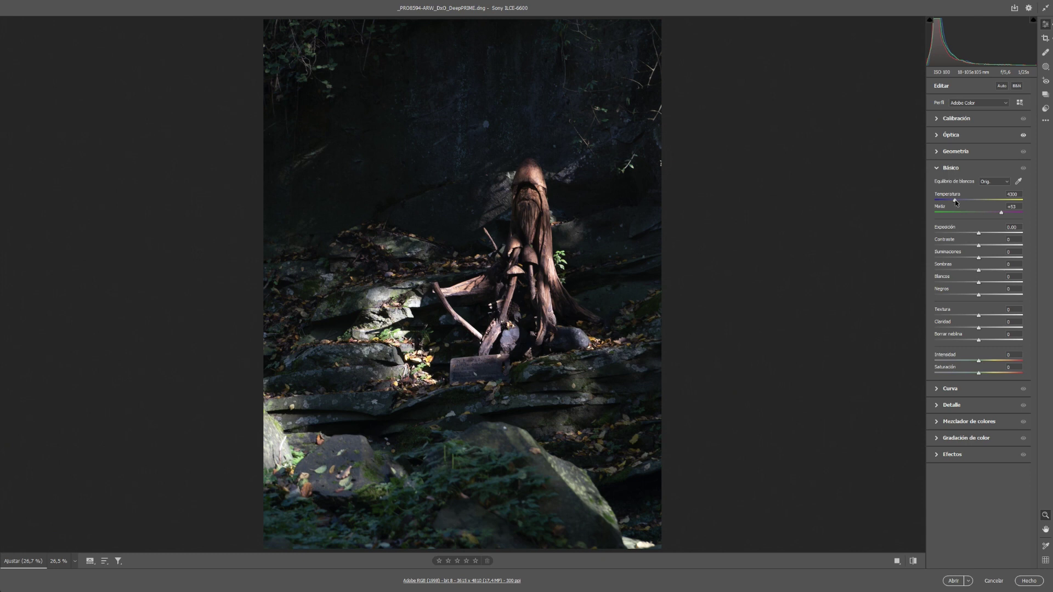
{"action": "mouse_move", "coordinate": [955, 201]}
{"action": "left_mouse_down"}
{"action": "mouse_move", "coordinate": [947, 208]}
{"action": "mouse_move", "coordinate": [955, 201]}
{"action": "left_mouse_up"}
{"action": "left_click_drag", "start_coordinate": [979, 259], "coordinate": [918, 267]}
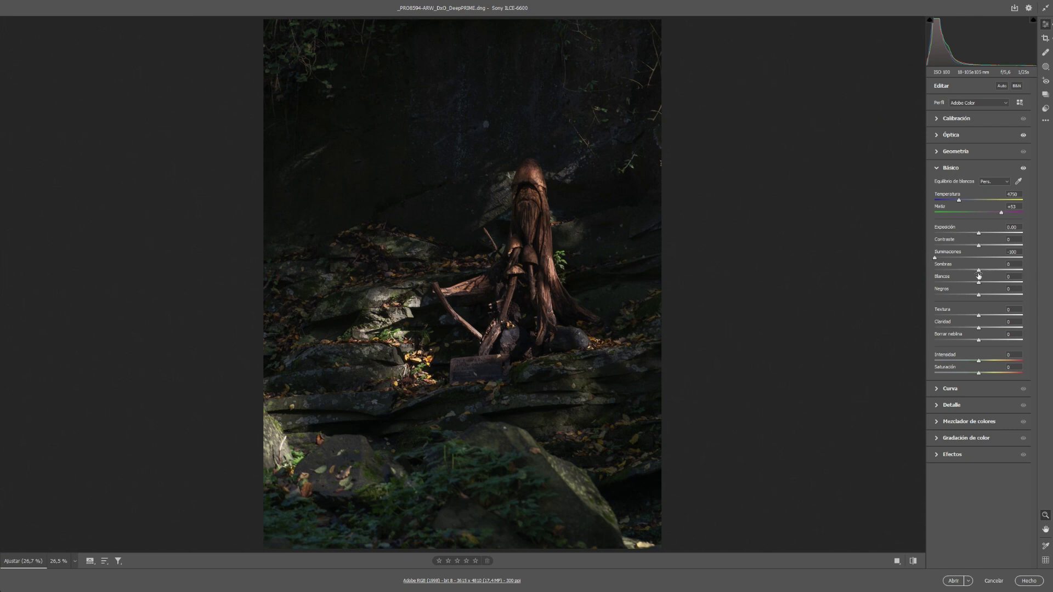
{"action": "mouse_move", "coordinate": [979, 271]}
{"action": "left_mouse_down"}
{"action": "mouse_move", "coordinate": [1035, 273]}
{"action": "mouse_move", "coordinate": [921, 289]}
{"action": "left_mouse_up"}
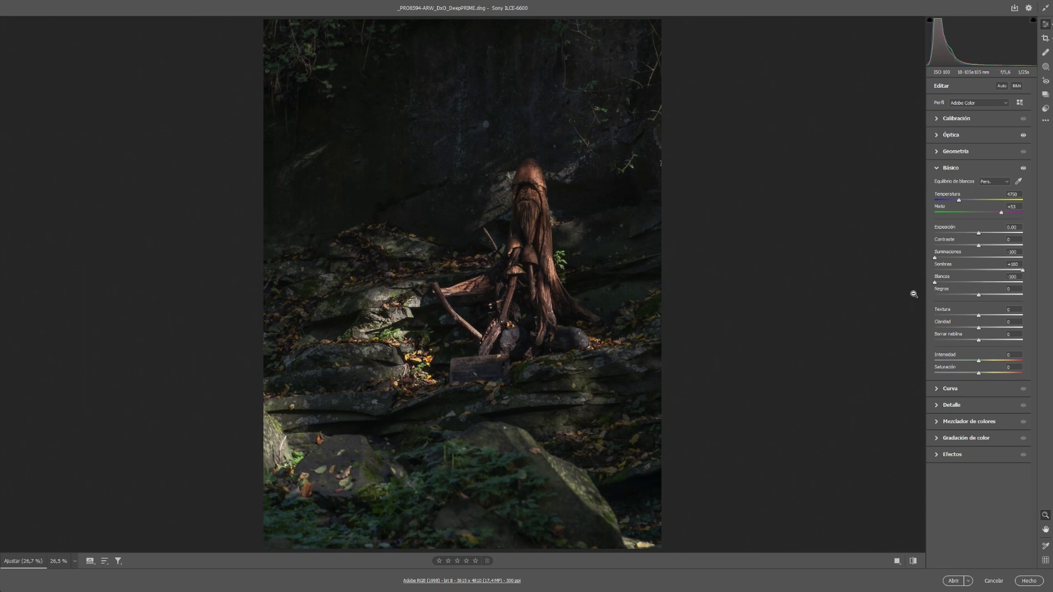
{"action": "left_click_drag", "start_coordinate": [978, 296], "coordinate": [1047, 298]}
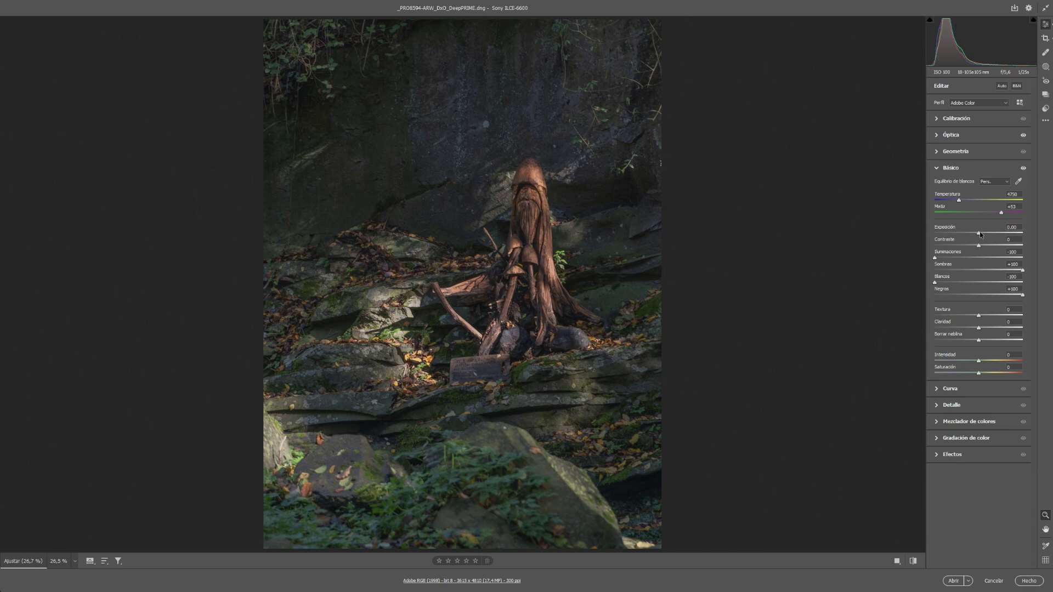
{"action": "left_click_drag", "start_coordinate": [980, 235], "coordinate": [971, 235]}
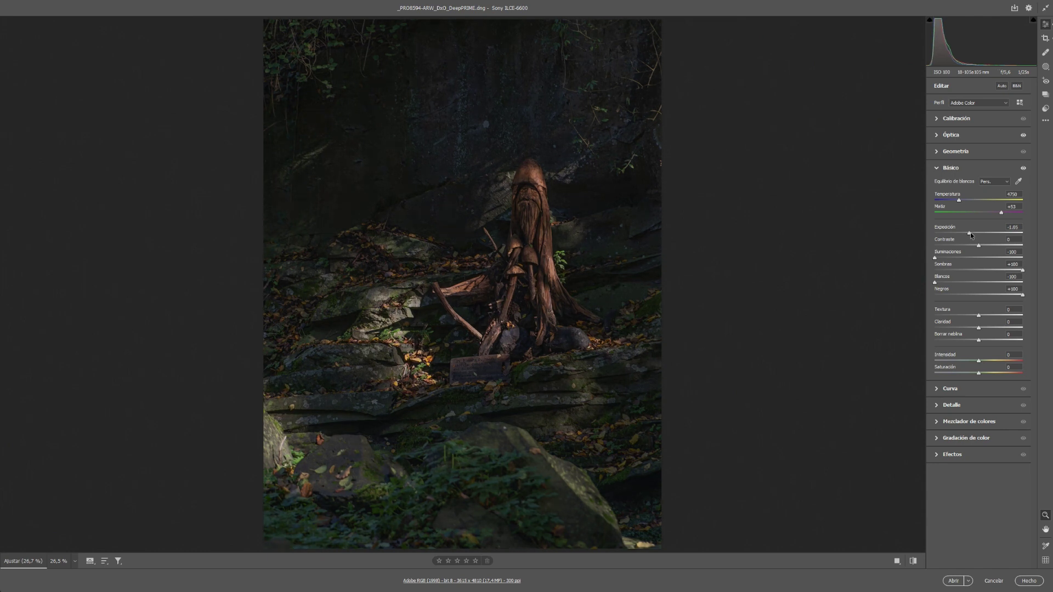
{"action": "left_click_drag", "start_coordinate": [969, 234], "coordinate": [970, 235]}
{"action": "left_click", "coordinate": [937, 170]}
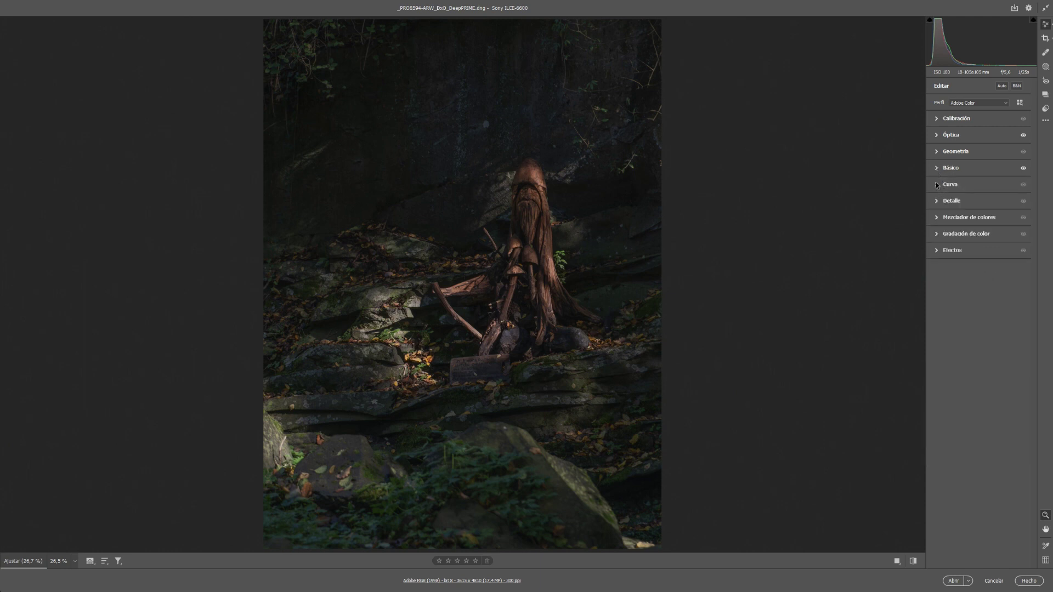
Raise the tone curve's Lights slider to +100 and bring up the Detail settings.
{"action": "left_click", "coordinate": [937, 185]}
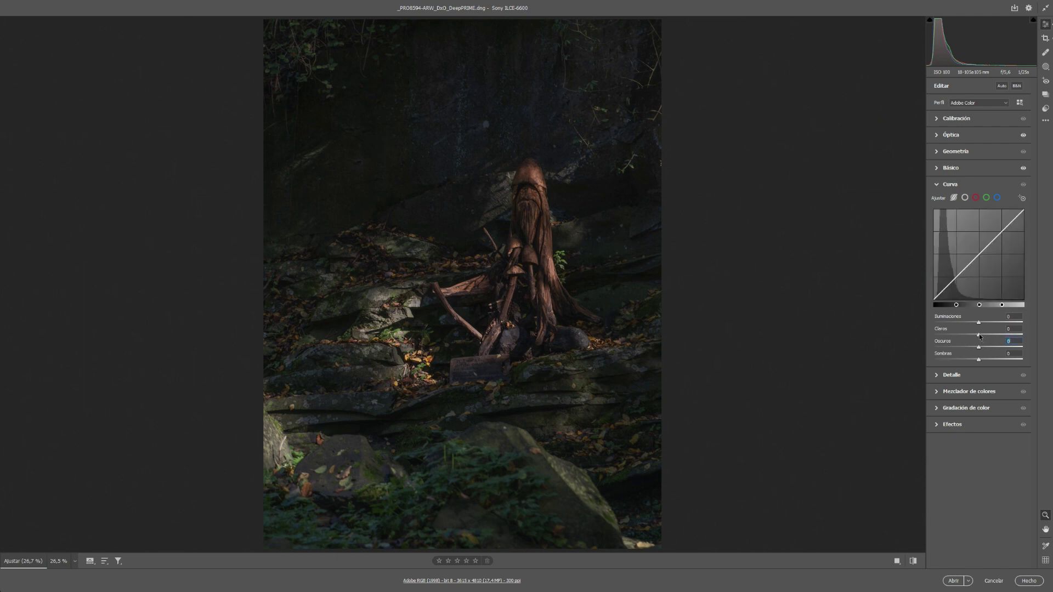
{"action": "left_click_drag", "start_coordinate": [980, 339], "coordinate": [1031, 342]}
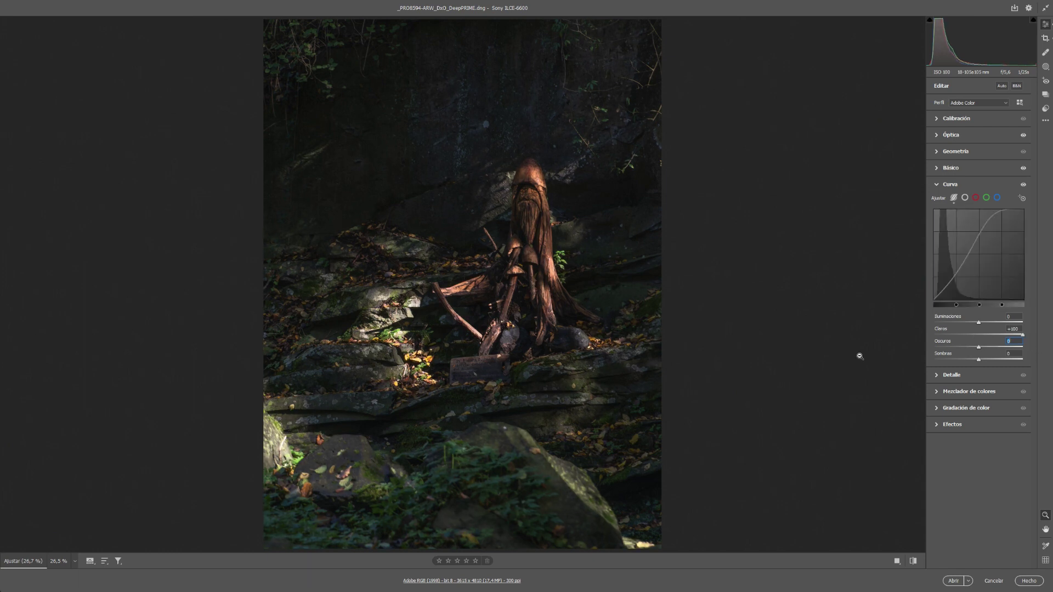
{"action": "left_click", "coordinate": [938, 187]}
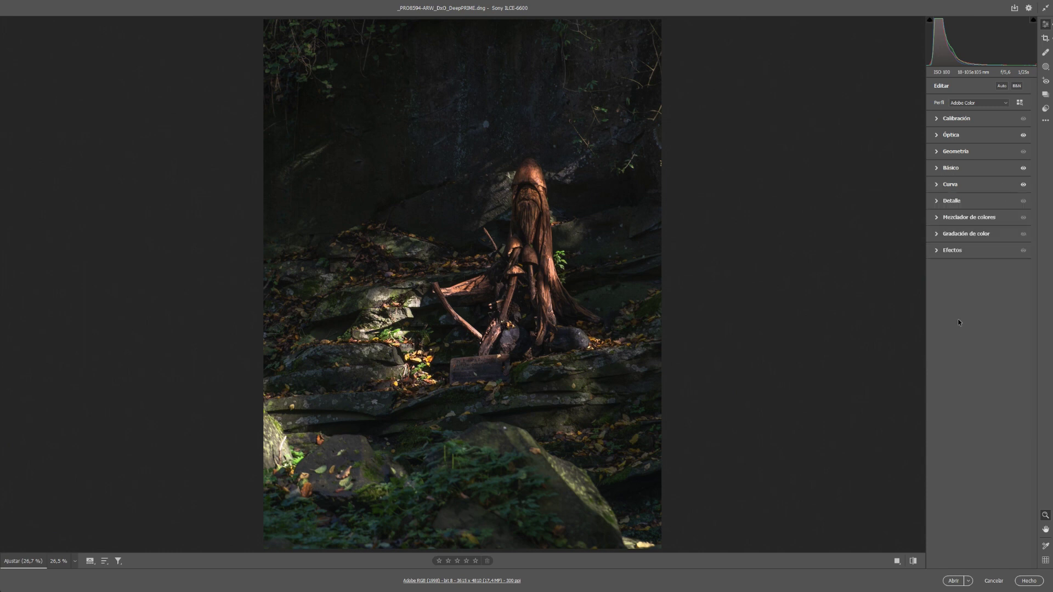
{"action": "left_click", "coordinate": [939, 203]}
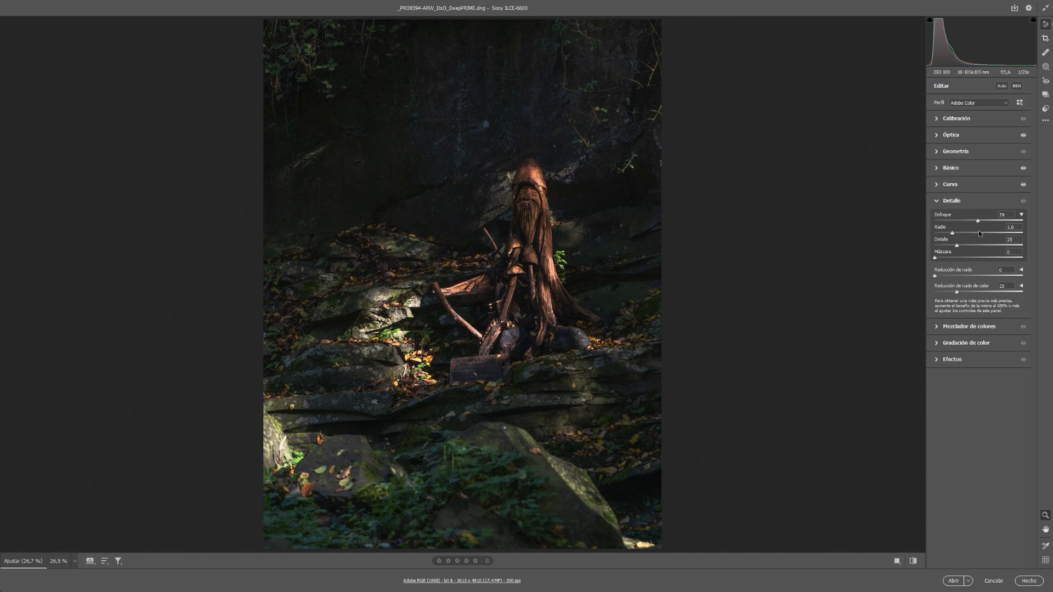
Set sharpening amount 81, radius 1.5, masking about 67, and colour noise reduction 59.
{"action": "left_click_drag", "start_coordinate": [982, 234], "coordinate": [983, 235]}
{"action": "left_click_drag", "start_coordinate": [956, 234], "coordinate": [961, 237]}
{"action": "key", "text": "alt"}
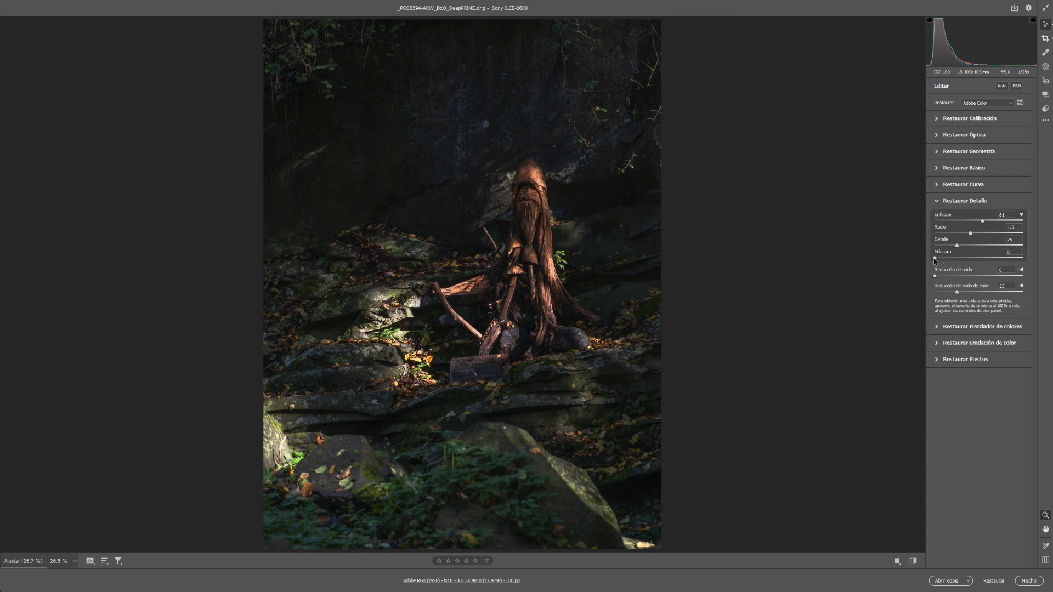
{"action": "left_click_drag", "start_coordinate": [935, 258], "coordinate": [995, 269]}
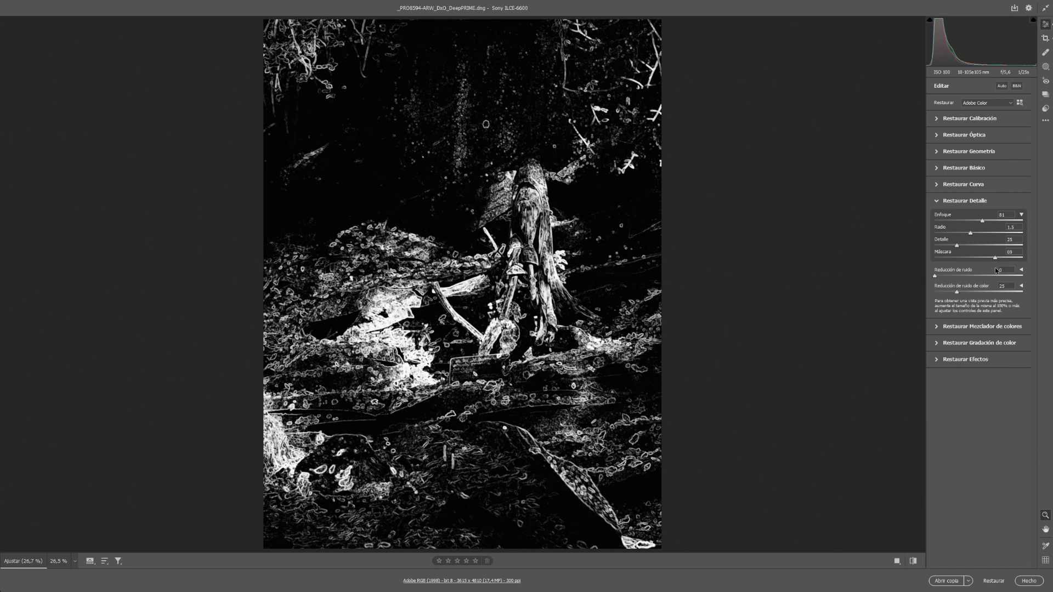
{"action": "left_click_drag", "start_coordinate": [997, 270], "coordinate": [993, 270]}
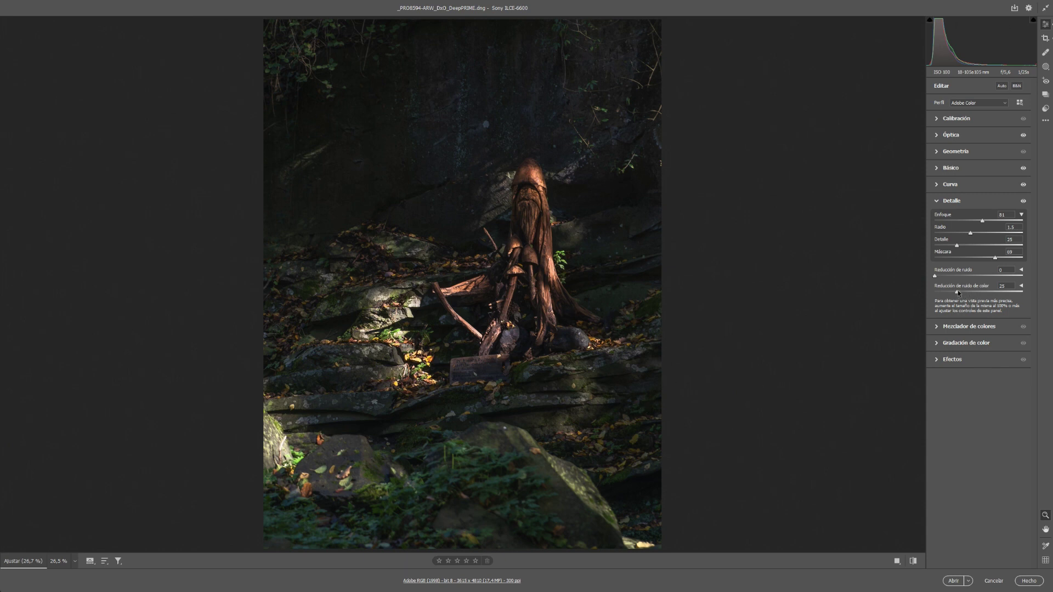
{"action": "left_click_drag", "start_coordinate": [958, 293], "coordinate": [1014, 295]}
{"action": "left_click", "coordinate": [938, 202]}
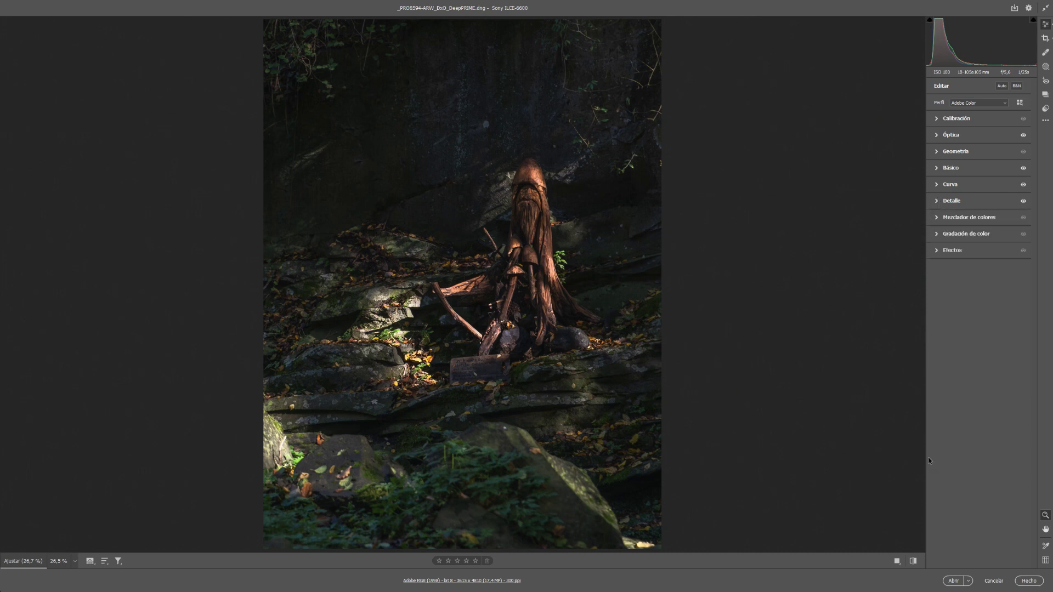
Compare with the unedited photo, then raise the Calibration blue primary saturation toward +75.
{"action": "key", "text": "backslash"}
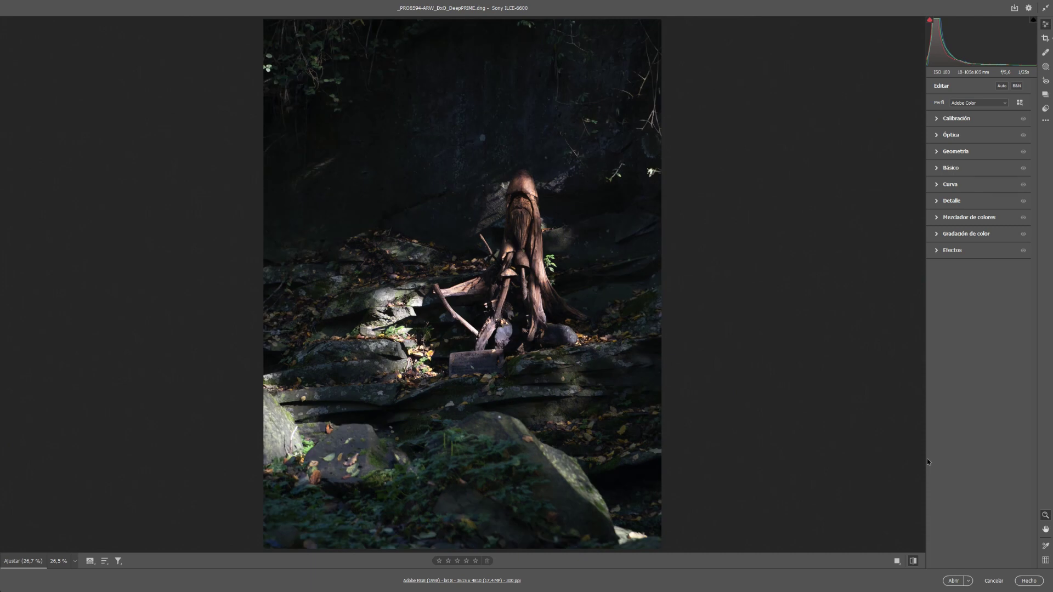
{"action": "key", "text": "backslash"}
{"action": "key", "text": "backslash"}
{"action": "key", "text": "backslash"}
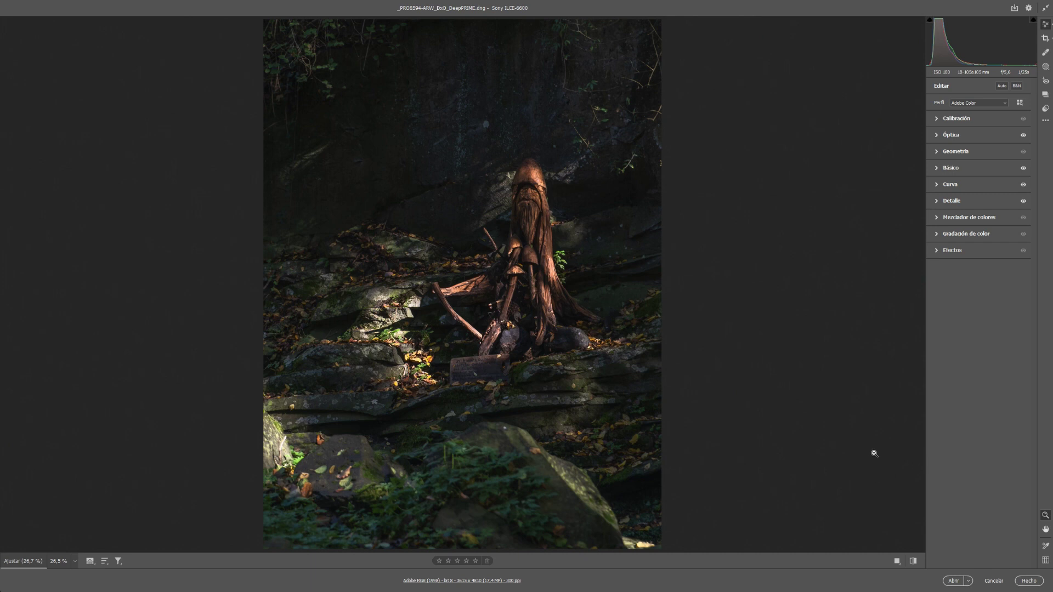
{"action": "left_click", "coordinate": [939, 122]}
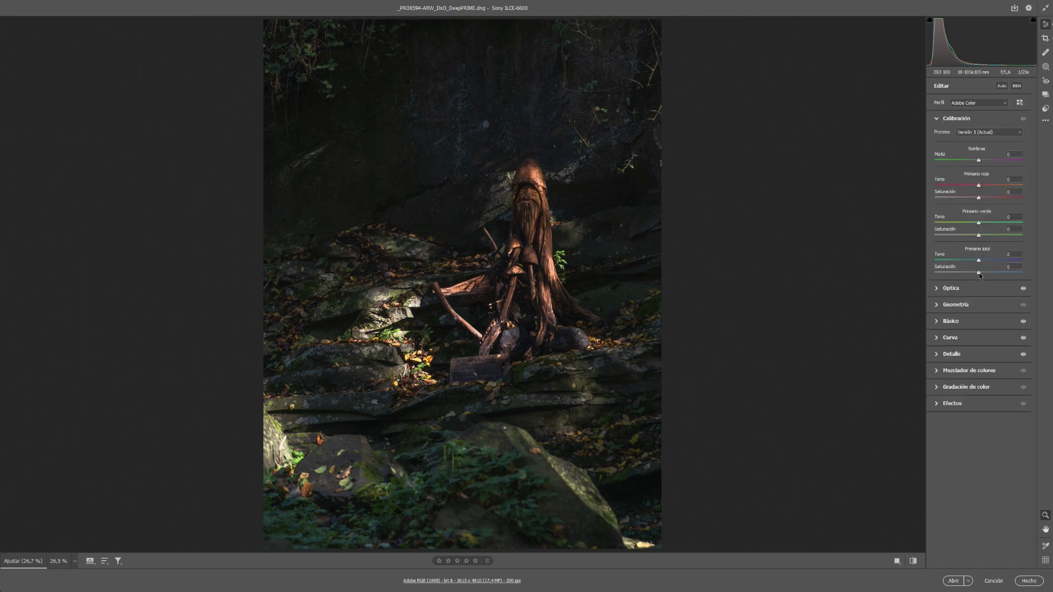
{"action": "left_click_drag", "start_coordinate": [979, 272], "coordinate": [1012, 273]}
Recheck the Basic settings and open the edited raw photo in Photoshop.
{"action": "left_click", "coordinate": [937, 118]}
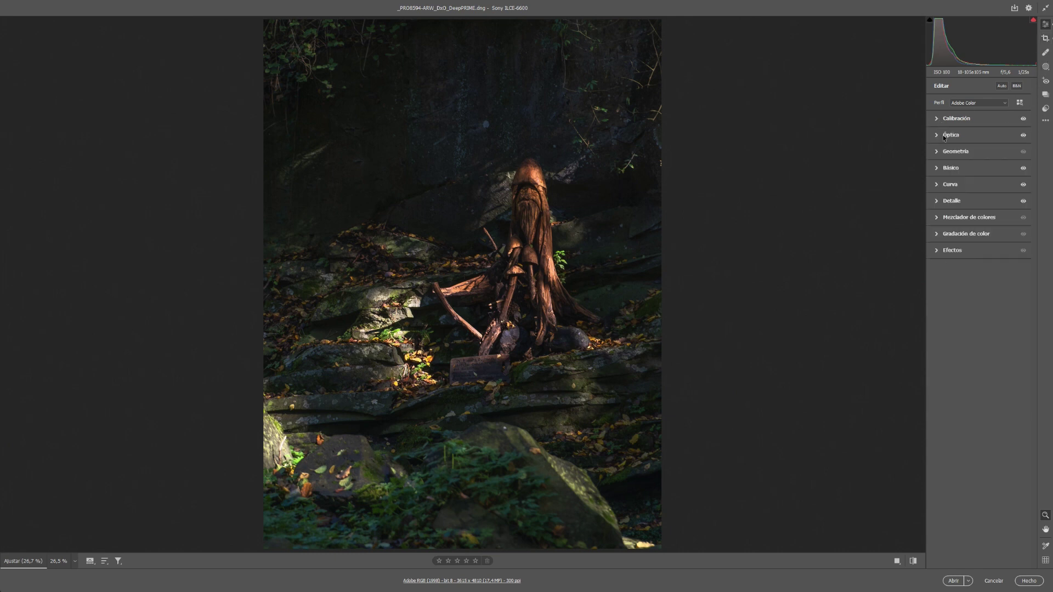
{"action": "left_click", "coordinate": [938, 167]}
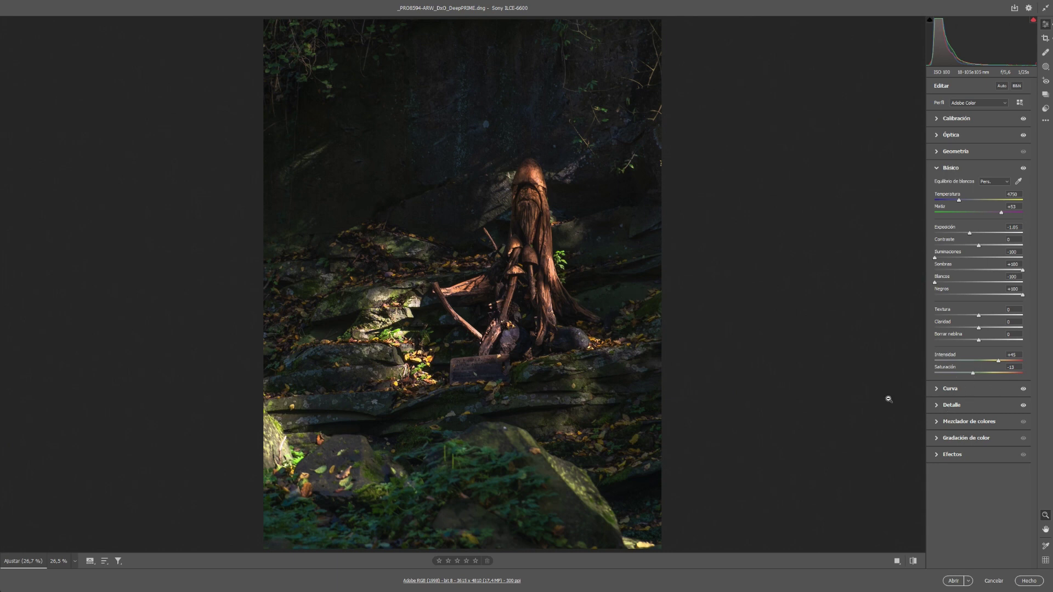
{"action": "left_click", "coordinate": [937, 169]}
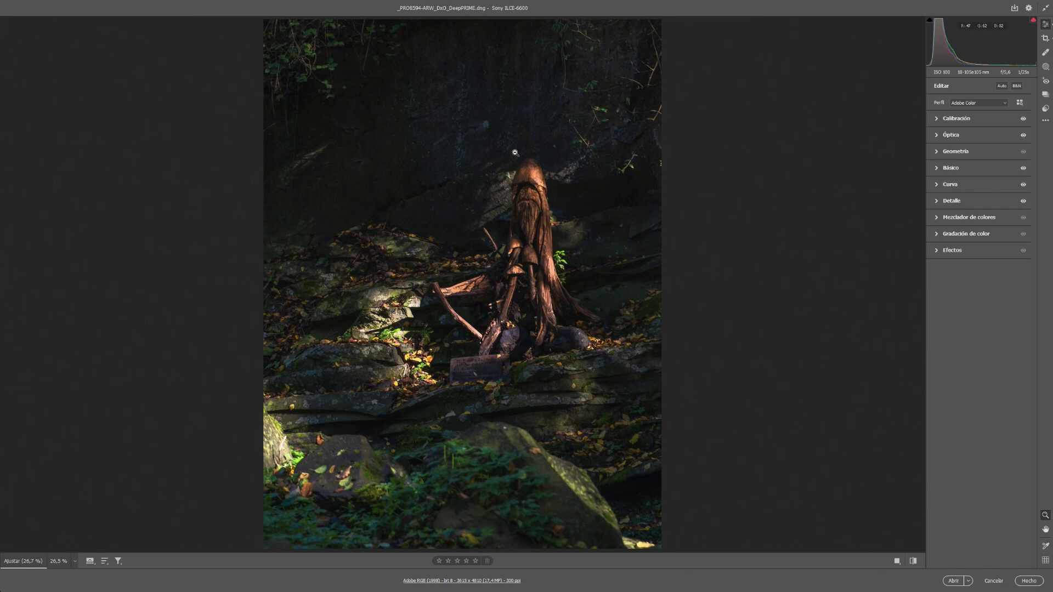
{"action": "left_click", "coordinate": [953, 581]}
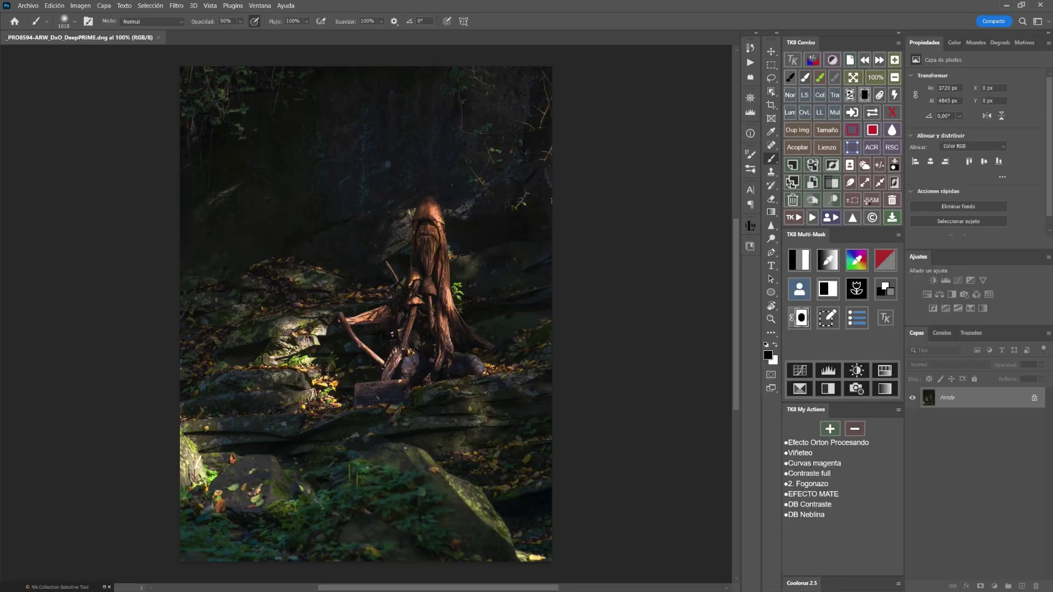
Duplicate the Fondo layer and heal the bottom-right leaf patch and rock-wall spots.
{"action": "left_click", "coordinate": [797, 183]}
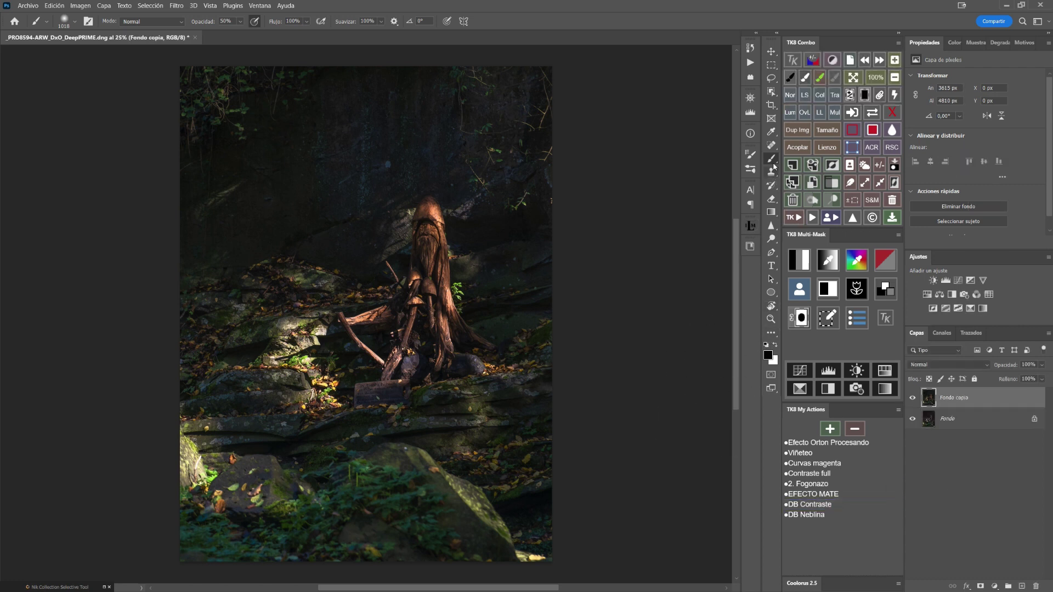
{"action": "left_click", "coordinate": [772, 146]}
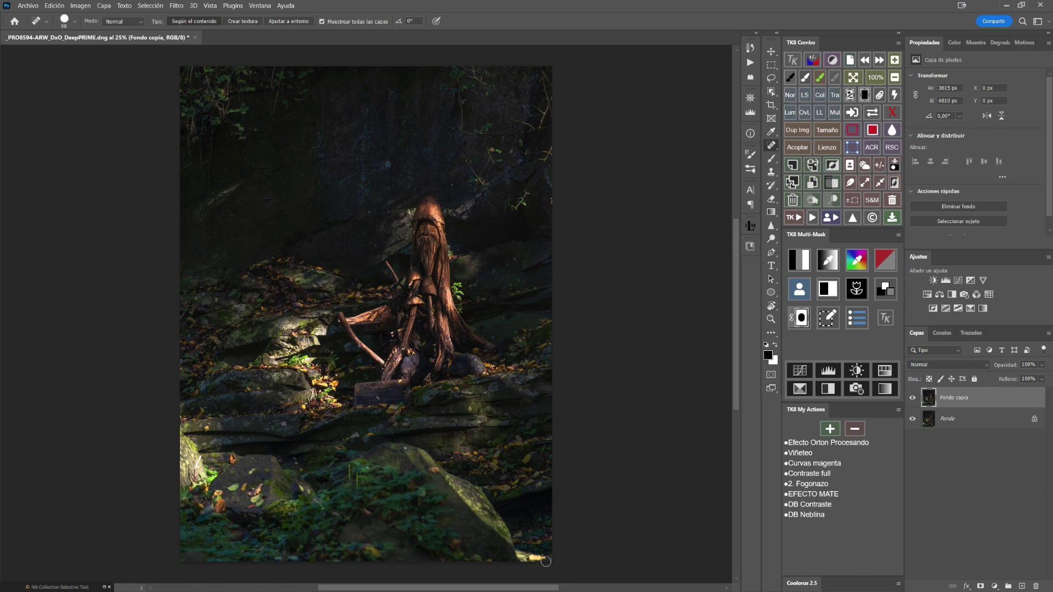
{"action": "left_click_drag", "start_coordinate": [549, 560], "coordinate": [521, 557]}
{"action": "left_click", "coordinate": [512, 258]}
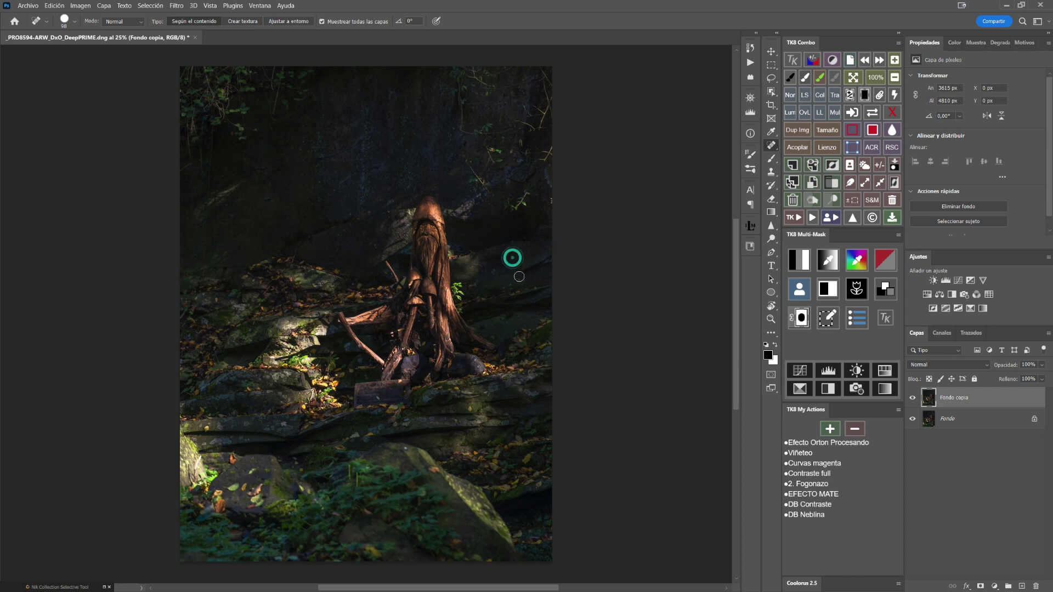
{"action": "left_click", "coordinate": [519, 277]}
{"action": "left_click", "coordinate": [506, 286]}
Heal the spots and vine strands along the upper-right edge of the photo.
{"action": "left_click", "coordinate": [550, 201]}
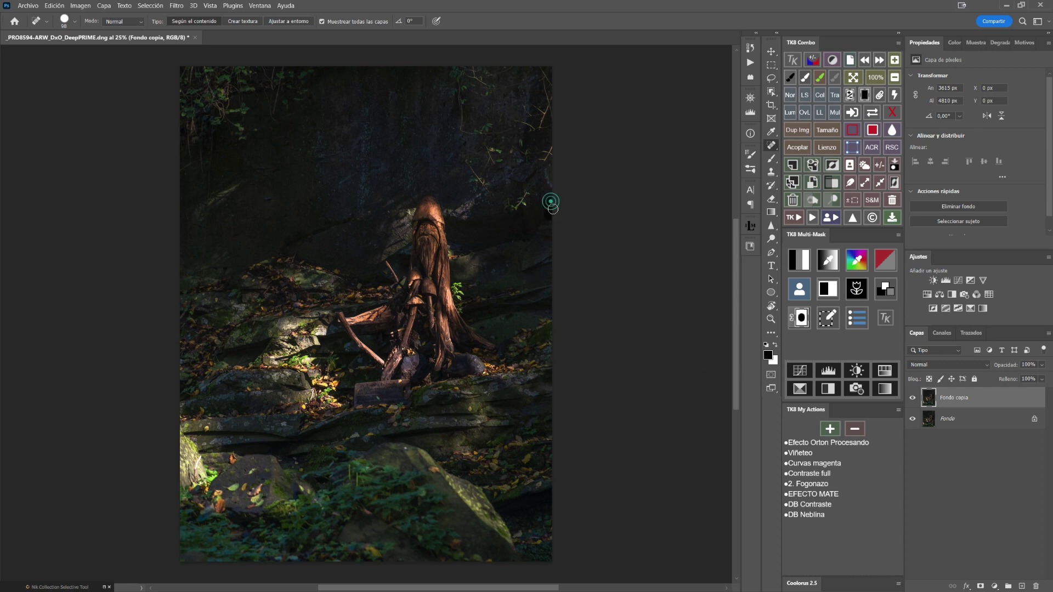
{"action": "left_click", "coordinate": [548, 153]}
{"action": "left_click", "coordinate": [537, 156]}
{"action": "left_click", "coordinate": [544, 84]}
{"action": "left_click", "coordinate": [542, 74]}
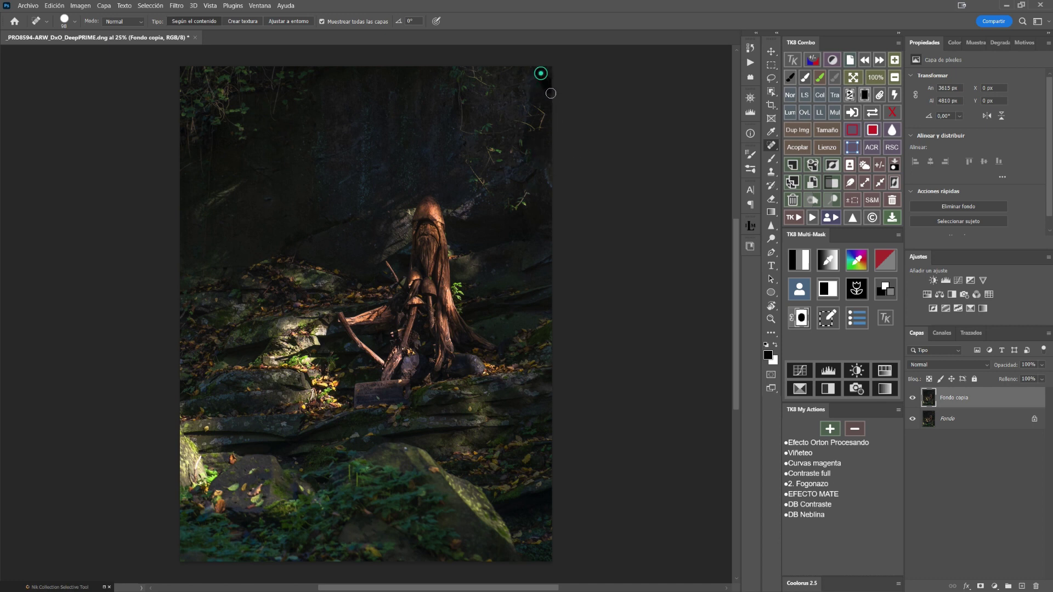
{"action": "left_click_drag", "start_coordinate": [541, 159], "coordinate": [548, 173]}
{"action": "left_click_drag", "start_coordinate": [536, 104], "coordinate": [538, 122]}
{"action": "left_click_drag", "start_coordinate": [517, 118], "coordinate": [533, 131]}
{"action": "left_click_drag", "start_coordinate": [464, 160], "coordinate": [482, 181]}
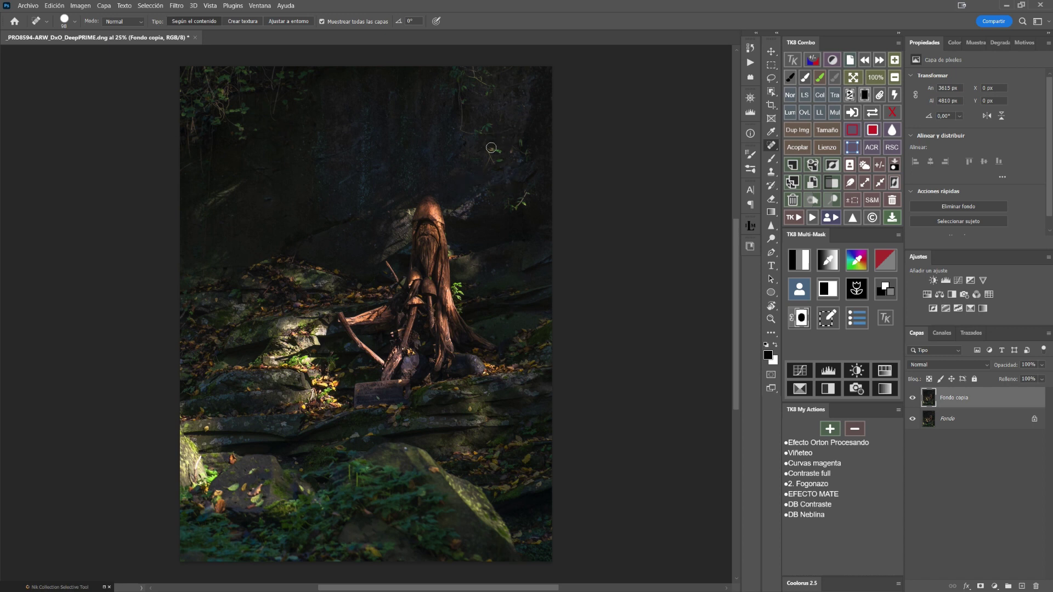
Remove the remaining wall strands and spots, then toggle the copy's visibility to compare.
{"action": "mouse_move", "coordinate": [483, 171]}
{"action": "left_mouse_down"}
{"action": "mouse_move", "coordinate": [489, 153]}
{"action": "mouse_move", "coordinate": [460, 86]}
{"action": "mouse_move", "coordinate": [474, 66]}
{"action": "left_mouse_up"}
{"action": "left_click", "coordinate": [487, 70]}
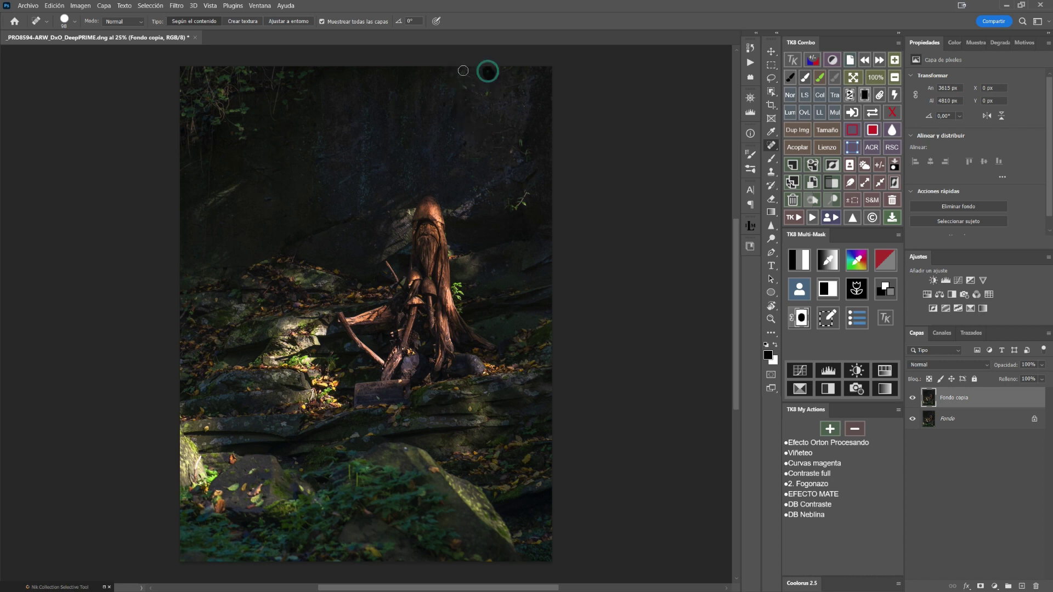
{"action": "left_click_drag", "start_coordinate": [465, 71], "coordinate": [500, 96]}
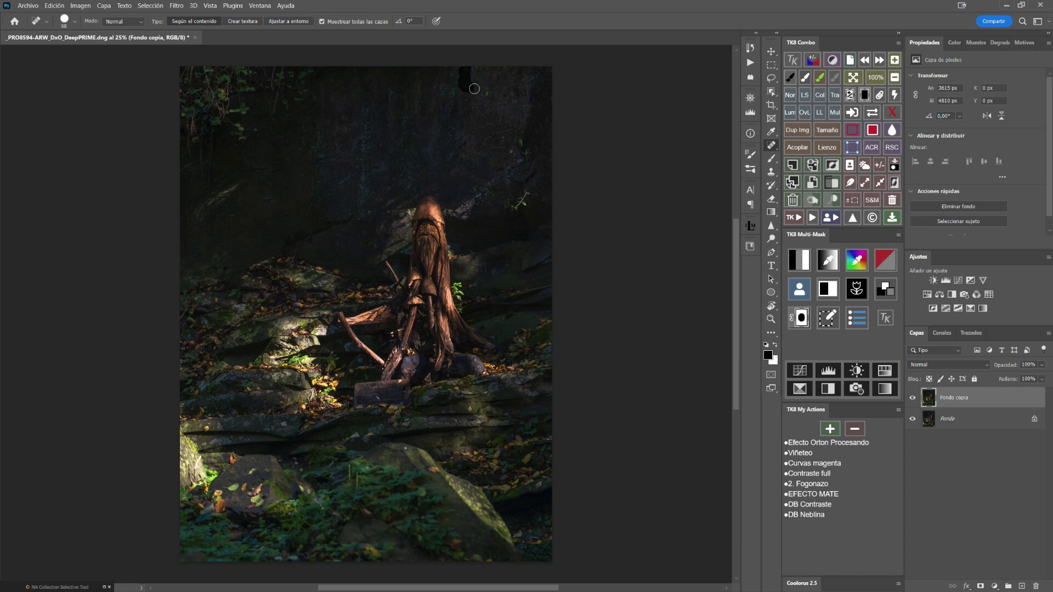
{"action": "left_click", "coordinate": [525, 150]}
{"action": "left_click", "coordinate": [526, 201]}
{"action": "left_click", "coordinate": [505, 204]}
{"action": "left_click", "coordinate": [913, 399]}
{"action": "left_click", "coordinate": [914, 400]}
{"action": "left_click", "coordinate": [913, 400]}
Open the Nik Collection launcher, rename 'Fondo copia' to 'Eliminar', and start Color Efex Pro 5.
{"action": "left_click", "coordinate": [104, 587]}
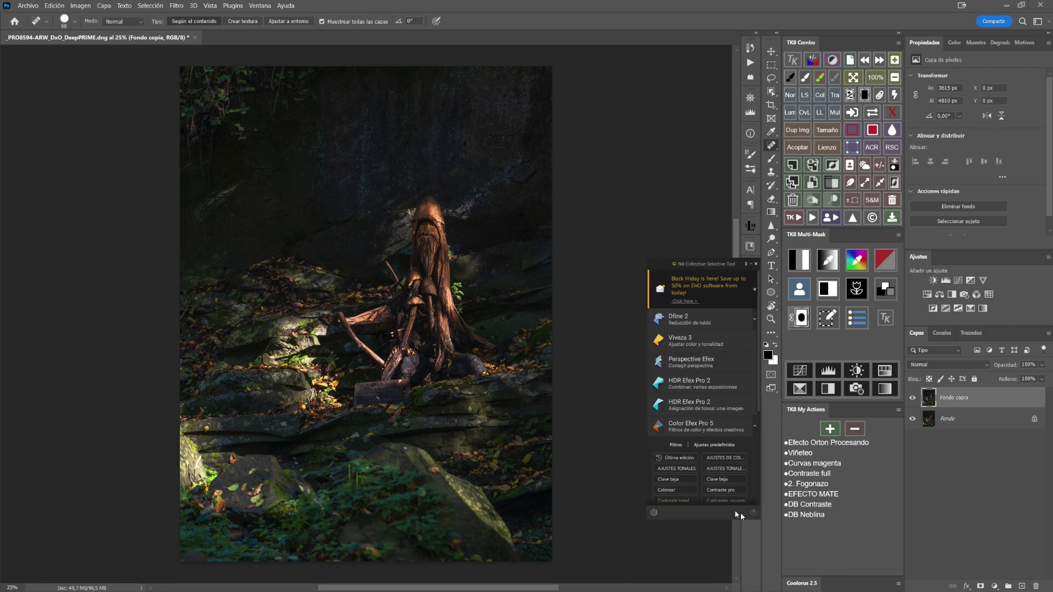
{"action": "double_click", "coordinate": [958, 397]}
{"action": "type", "text": "E"}
{"action": "key", "text": "Return"}
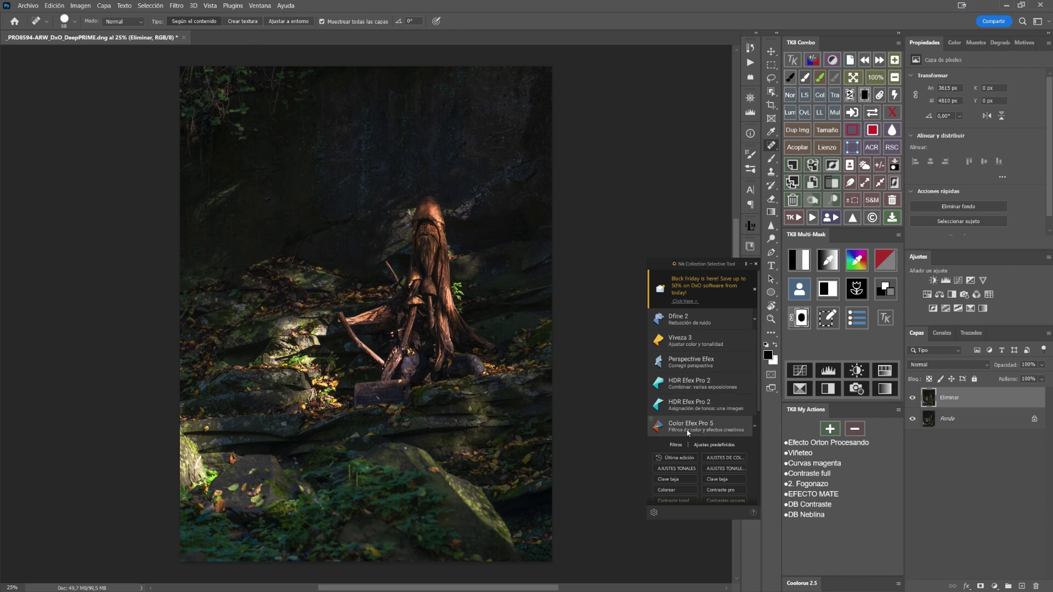
{"action": "left_click", "coordinate": [685, 427]}
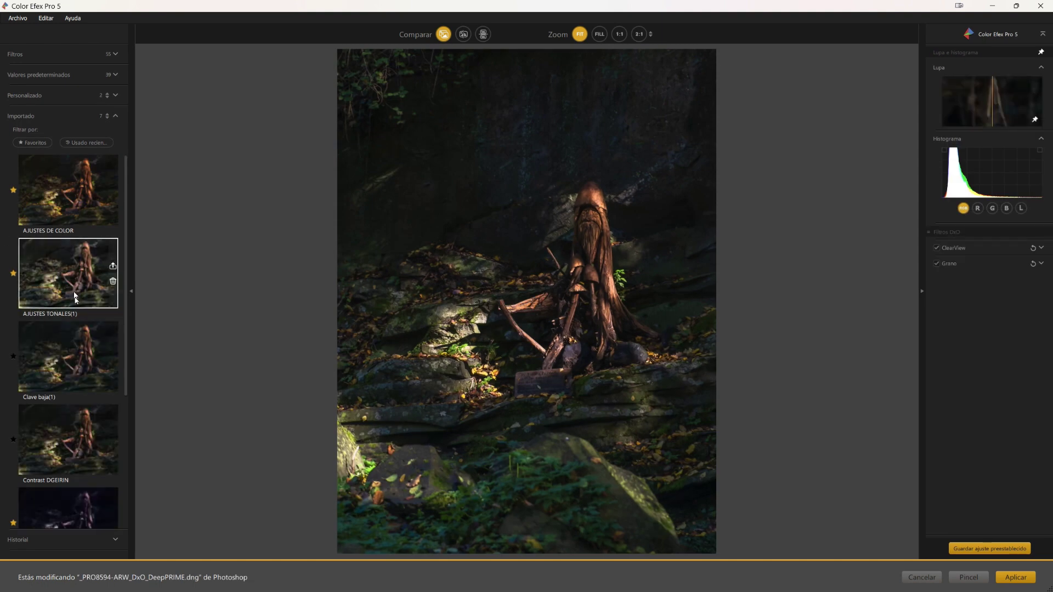
Select the AJUSTES TONALES(1) preset, compare it with the original, and apply it.
{"action": "left_click", "coordinate": [71, 284]}
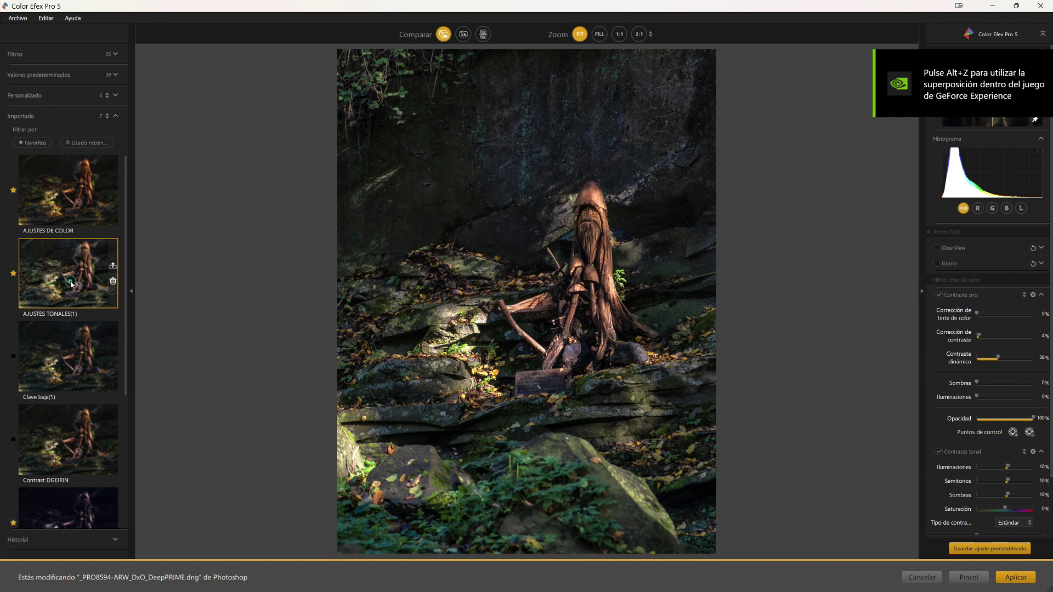
{"action": "left_click", "coordinate": [71, 284]}
{"action": "left_click", "coordinate": [70, 283]}
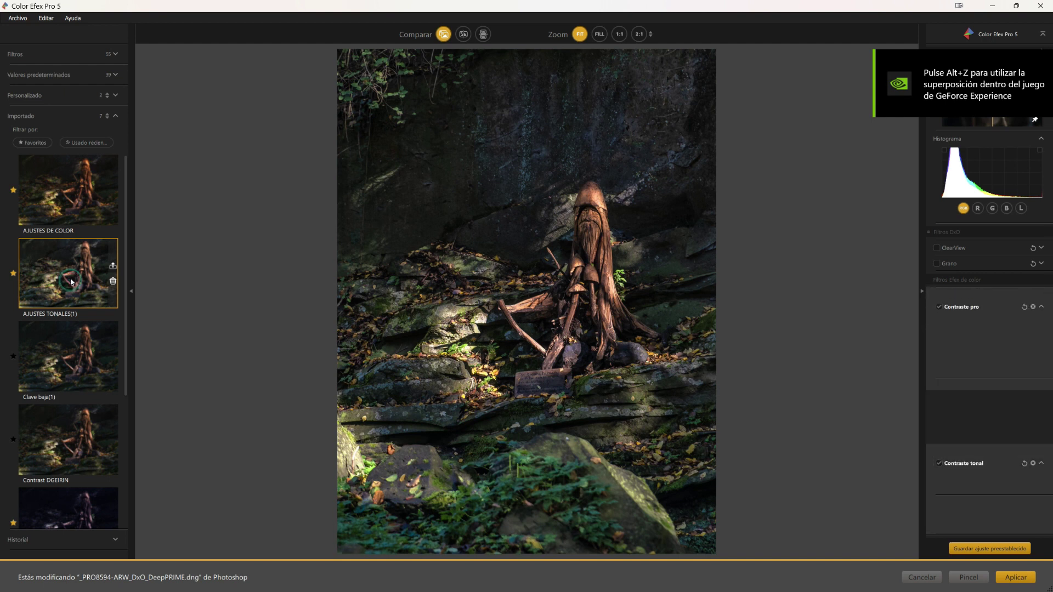
{"action": "left_click", "coordinate": [71, 282]}
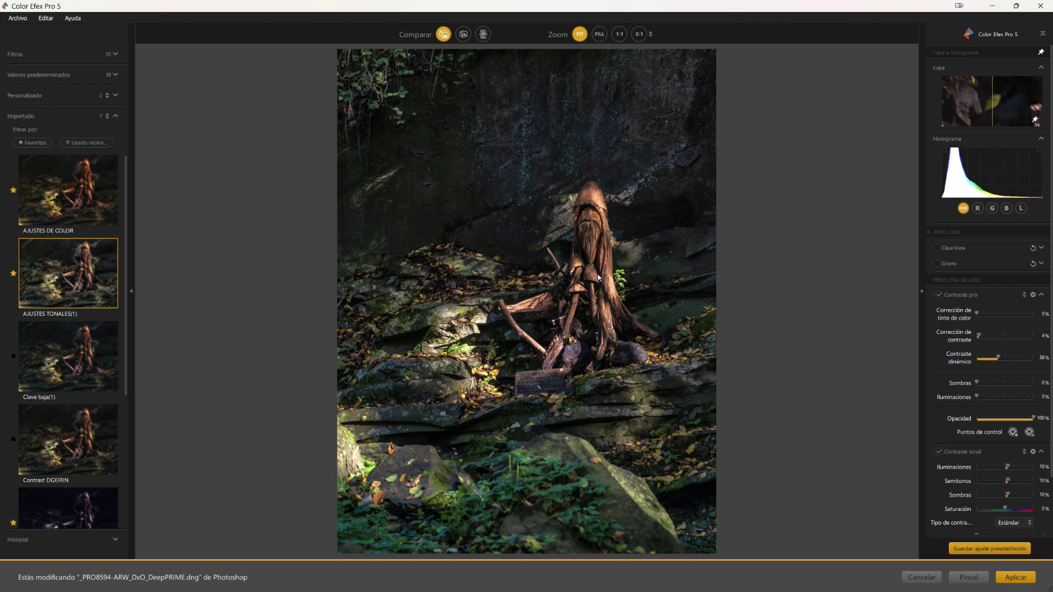
{"action": "left_click", "coordinate": [444, 35]}
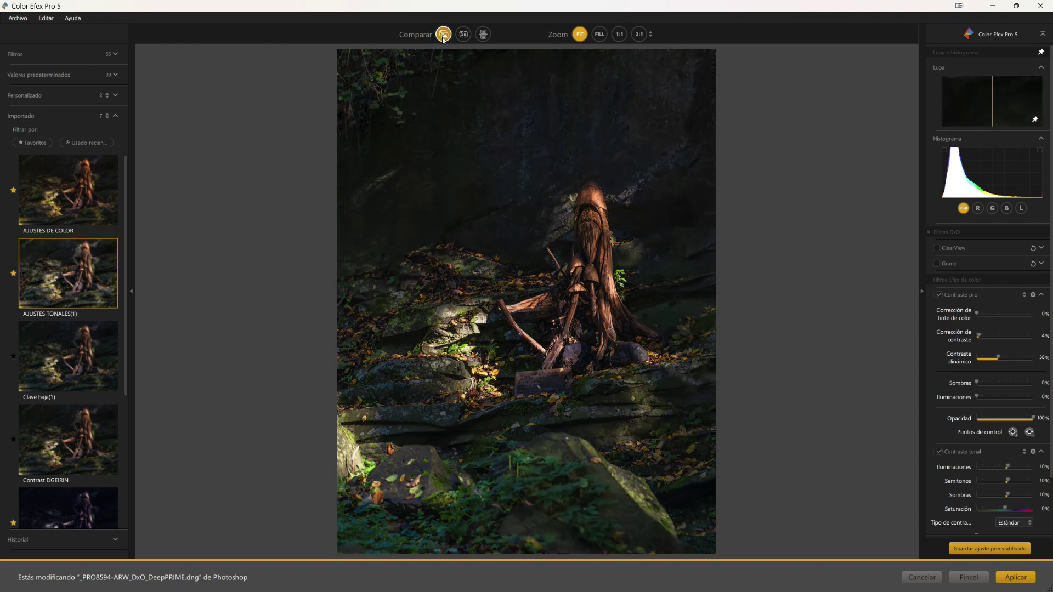
{"action": "left_click", "coordinate": [443, 35]}
{"action": "left_click", "coordinate": [442, 35]}
{"action": "left_click", "coordinate": [443, 35]}
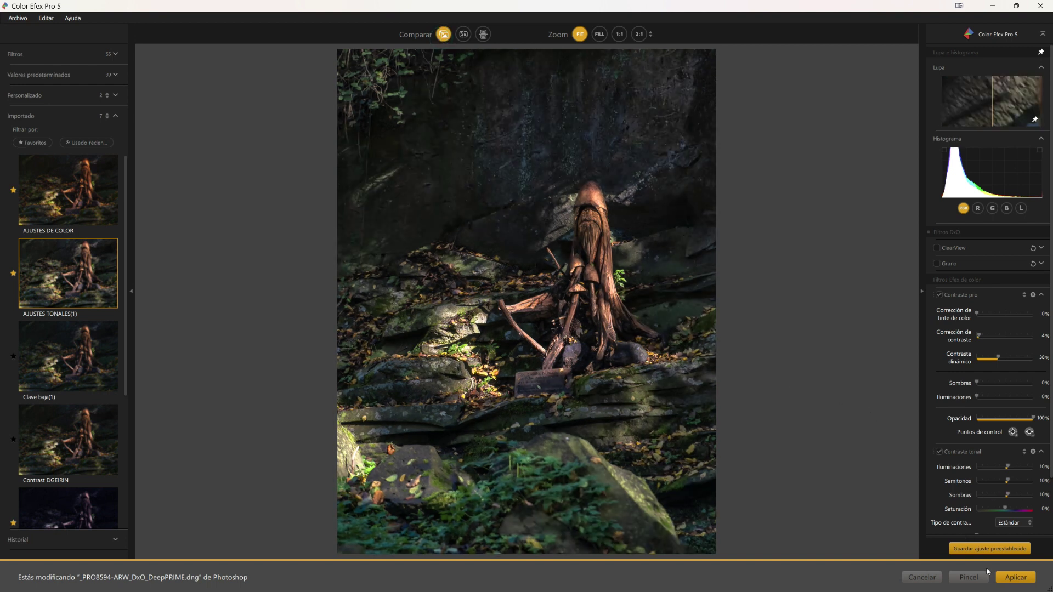
{"action": "left_click", "coordinate": [1016, 577]}
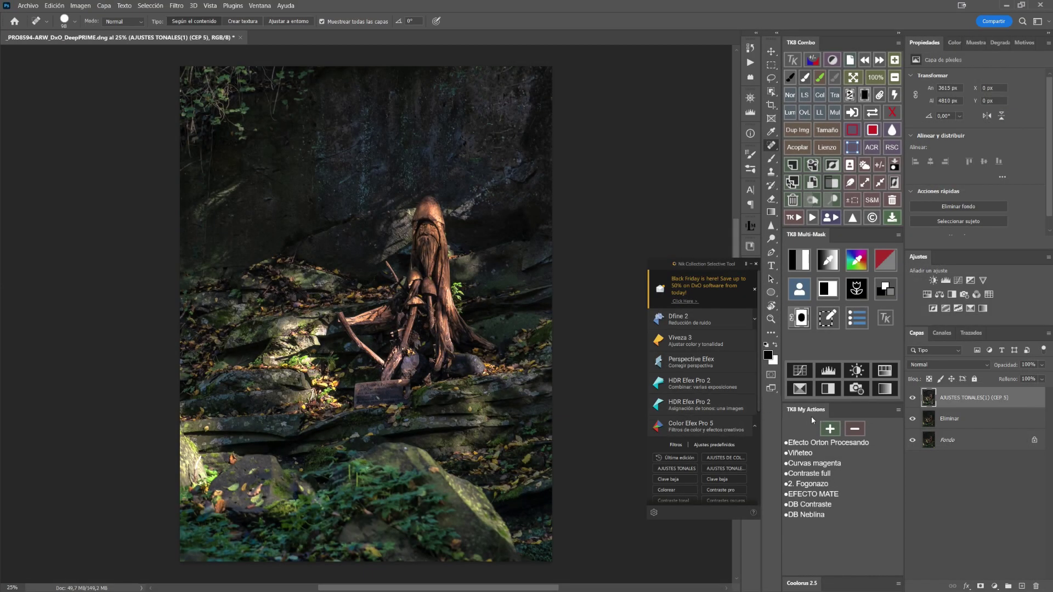
Hide the CEP 5 layer, preview a Midtones-2 luminosity mask, and apply it to the layer.
{"action": "left_click", "coordinate": [913, 398]}
{"action": "left_click", "coordinate": [805, 259]}
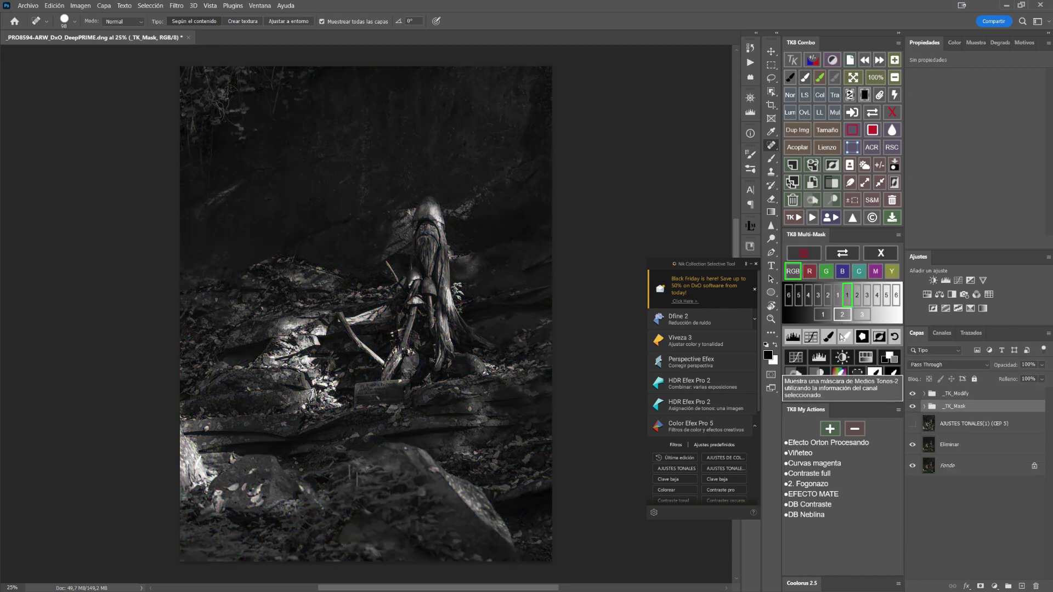
{"action": "left_click", "coordinate": [866, 391]}
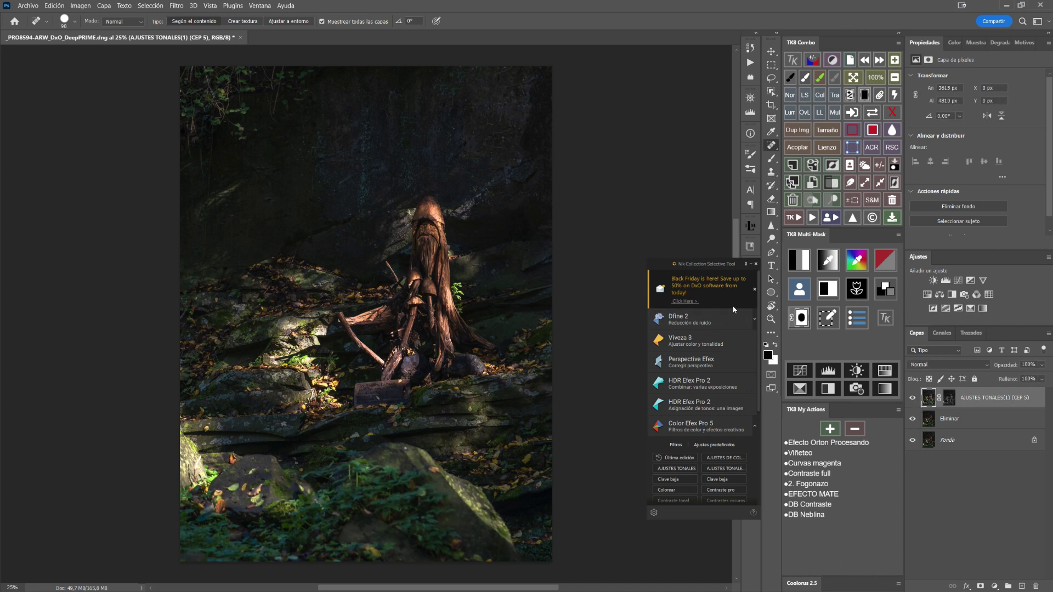
{"action": "left_click", "coordinate": [691, 403]}
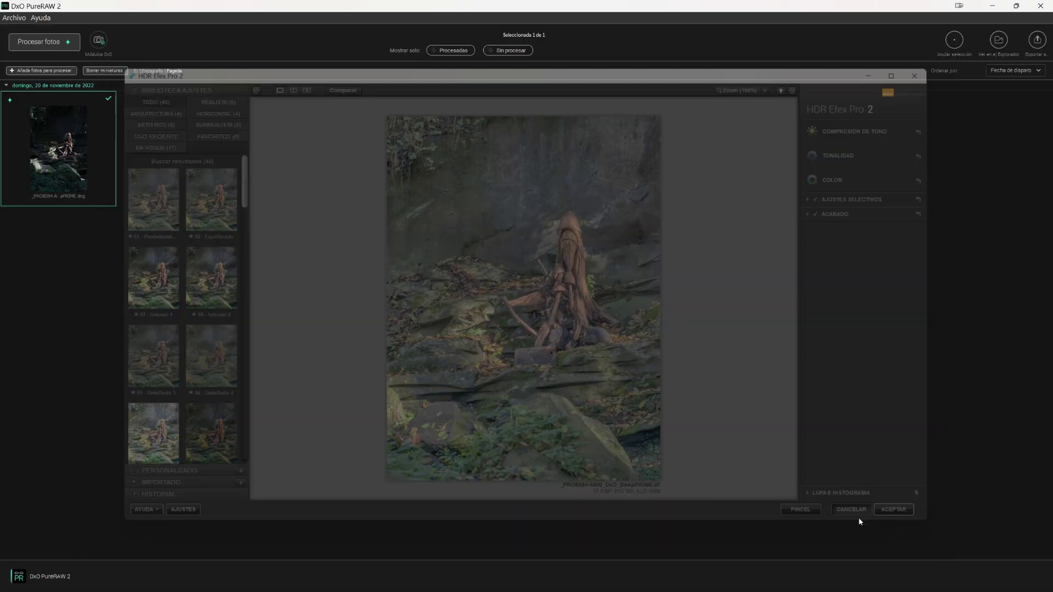
{"action": "left_click", "coordinate": [858, 519]}
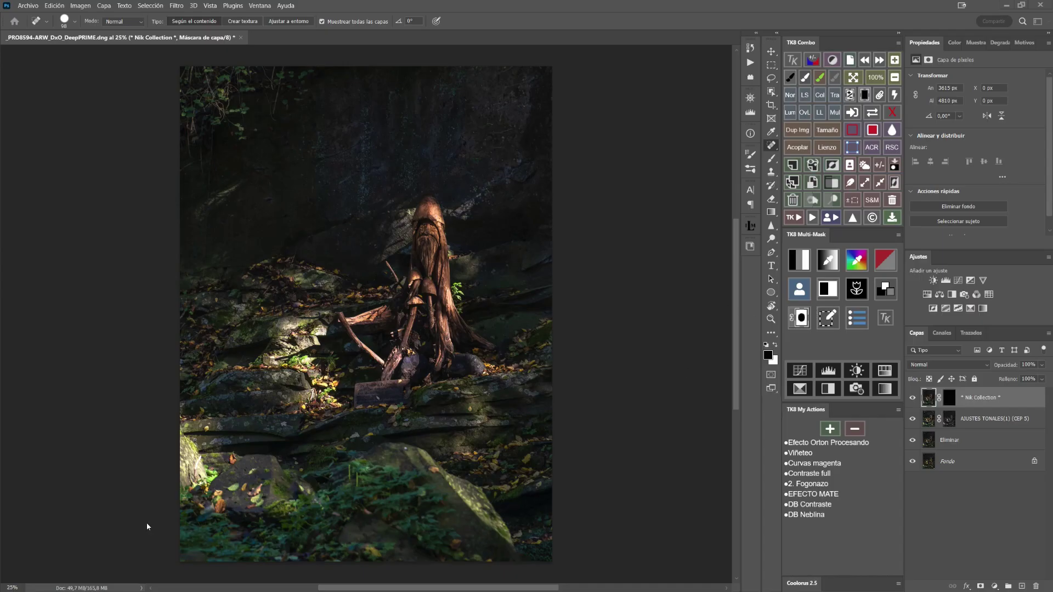
{"action": "right_click", "coordinate": [639, 370]}
Apply the AJUSTES DE COLOR preset with Skylight lowered to 31% opacity and return to Photoshop.
{"action": "left_click", "coordinate": [680, 421]}
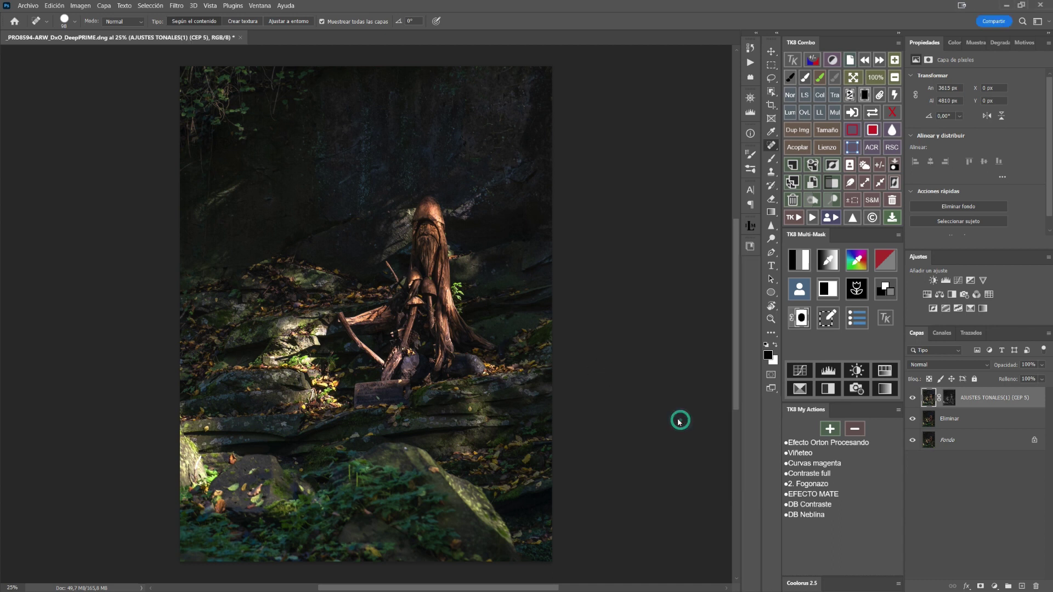
{"action": "key", "text": "ctrl+z"}
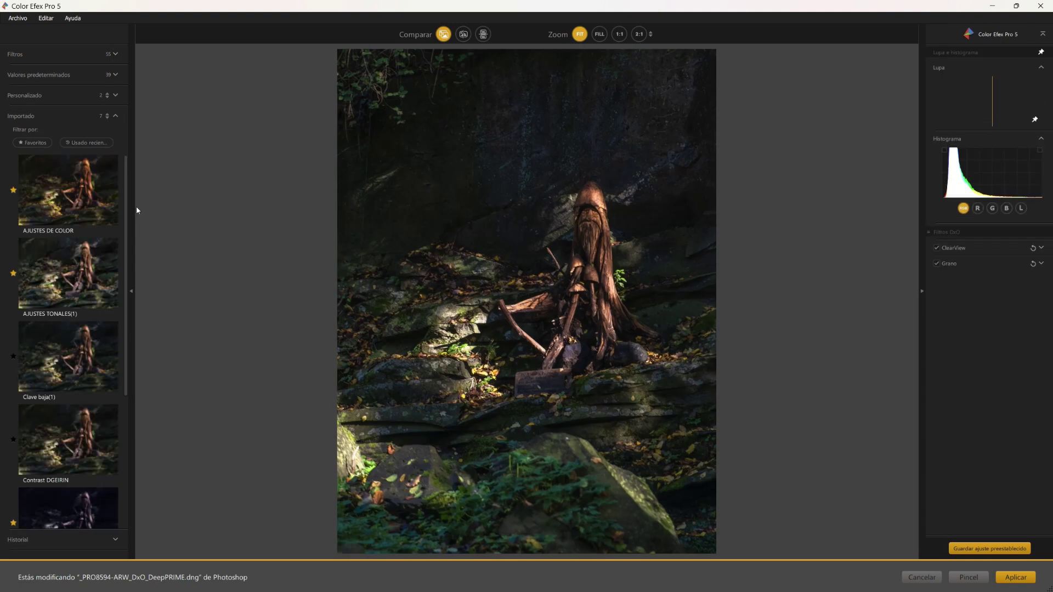
{"action": "left_click", "coordinate": [80, 195]}
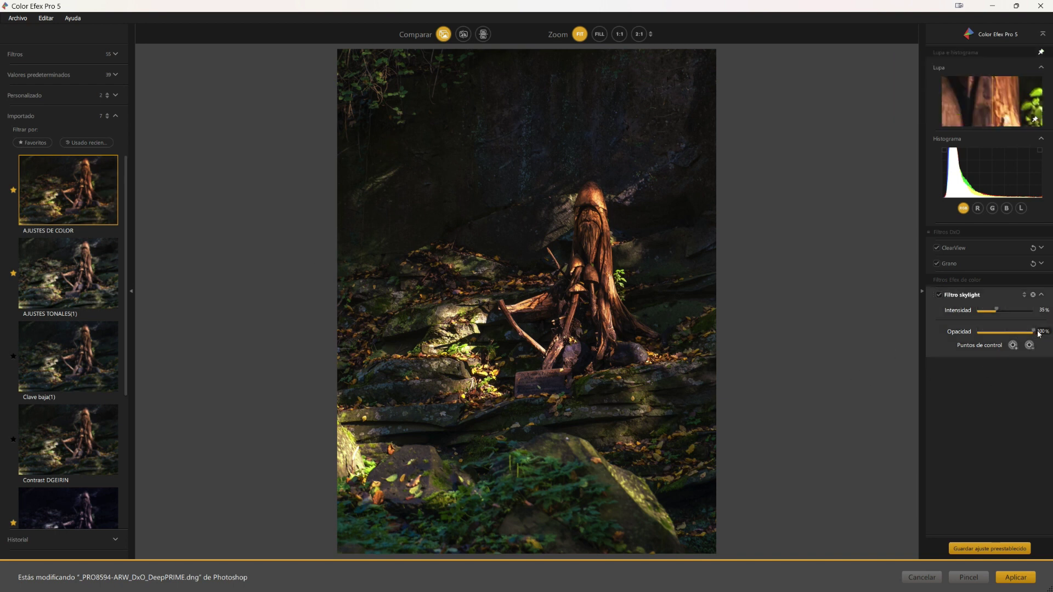
{"action": "left_click_drag", "start_coordinate": [1034, 332], "coordinate": [997, 340]}
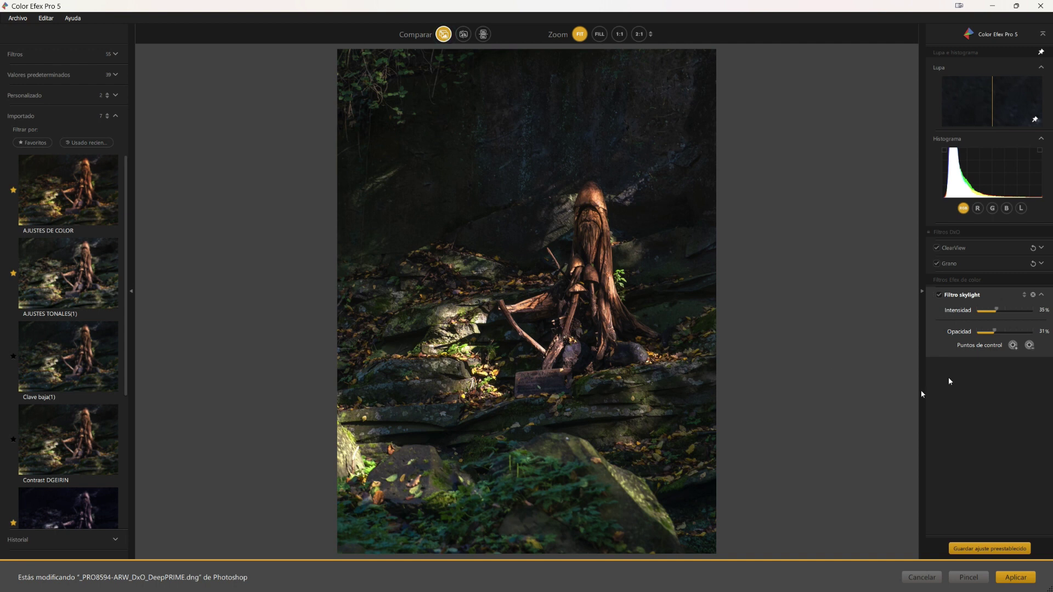
{"action": "left_click", "coordinate": [1016, 576]}
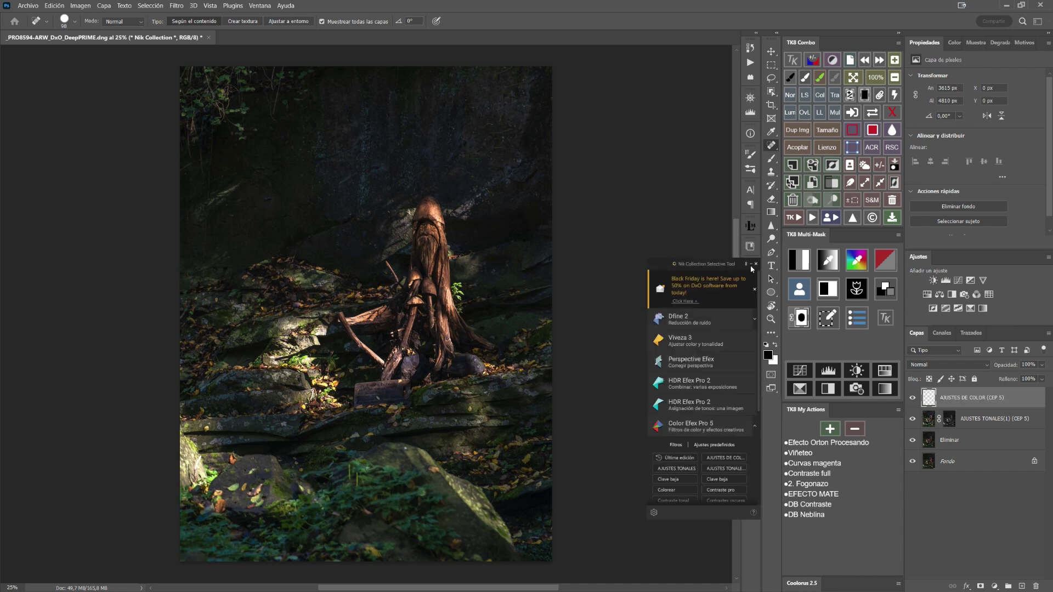
Compare with AJUSTES DE COLOR hidden and shown, then run DB Contraste for a Superponer layer.
{"action": "left_click", "coordinate": [751, 264]}
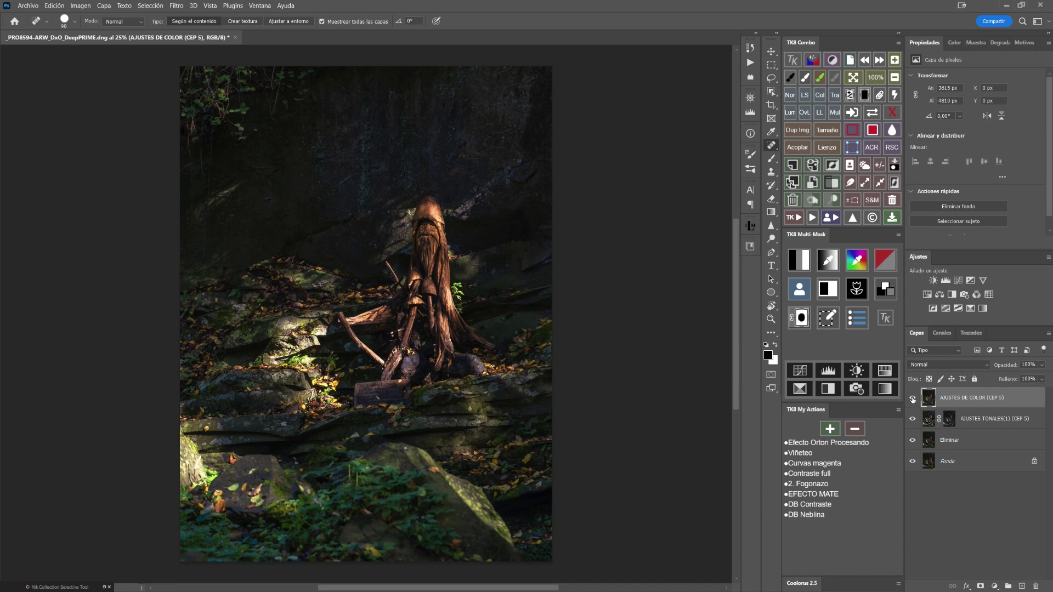
{"action": "left_click", "coordinate": [912, 400]}
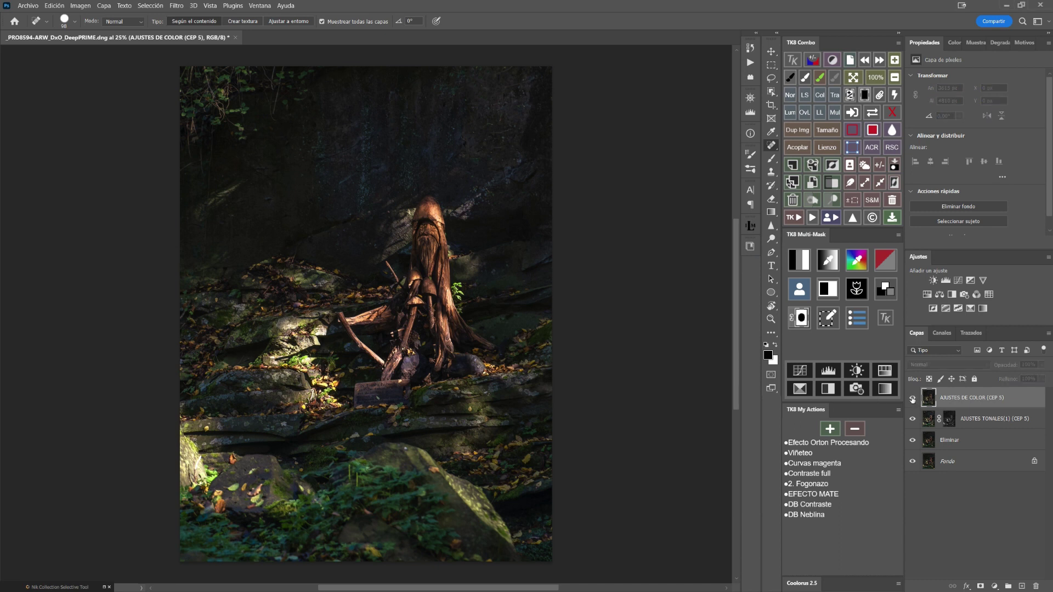
{"action": "left_click", "coordinate": [913, 399]}
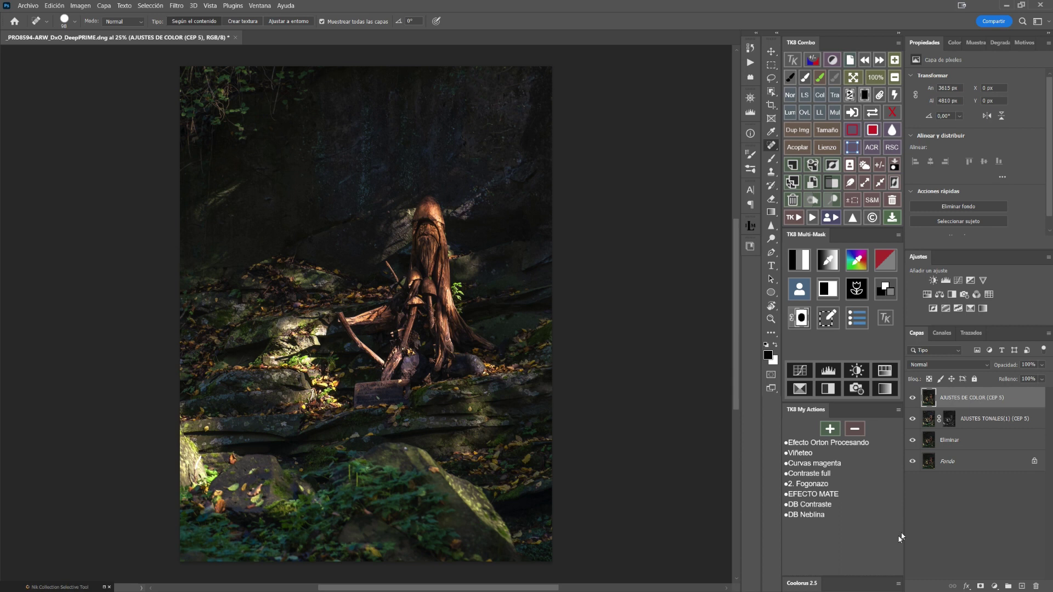
{"action": "left_click", "coordinate": [821, 505]}
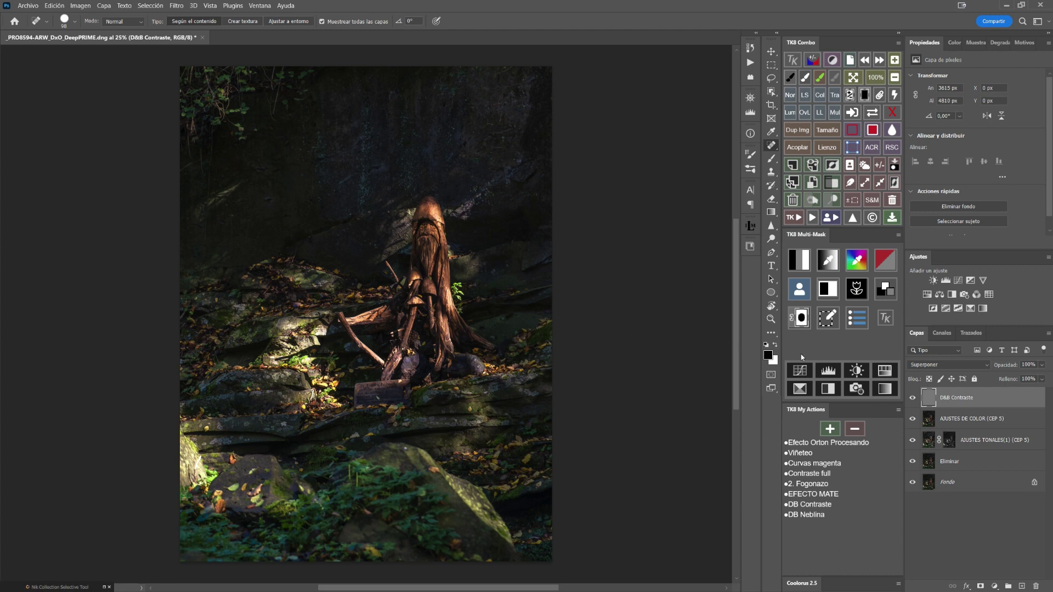
Set up a white Brush at 0% hardness, about 474 px, and start a TK8 luminosity mask.
{"action": "left_click", "coordinate": [775, 344]}
{"action": "key", "text": "b"}
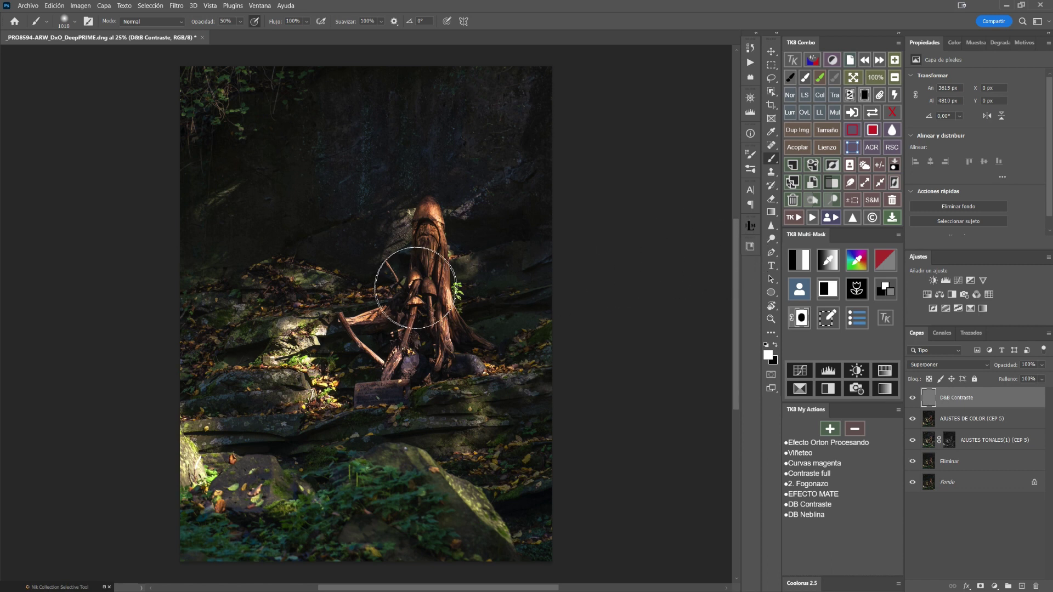
{"action": "right_click", "coordinate": [417, 294]}
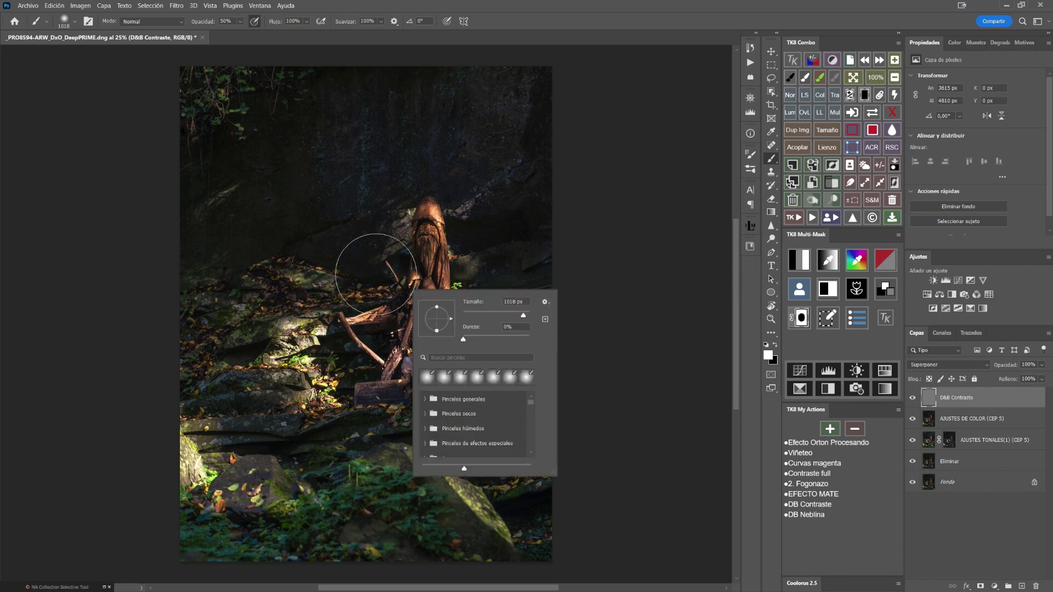
{"action": "key", "text": "Escape"}
{"action": "left_click_drag", "start_coordinate": [369, 262], "coordinate": [337, 266]}
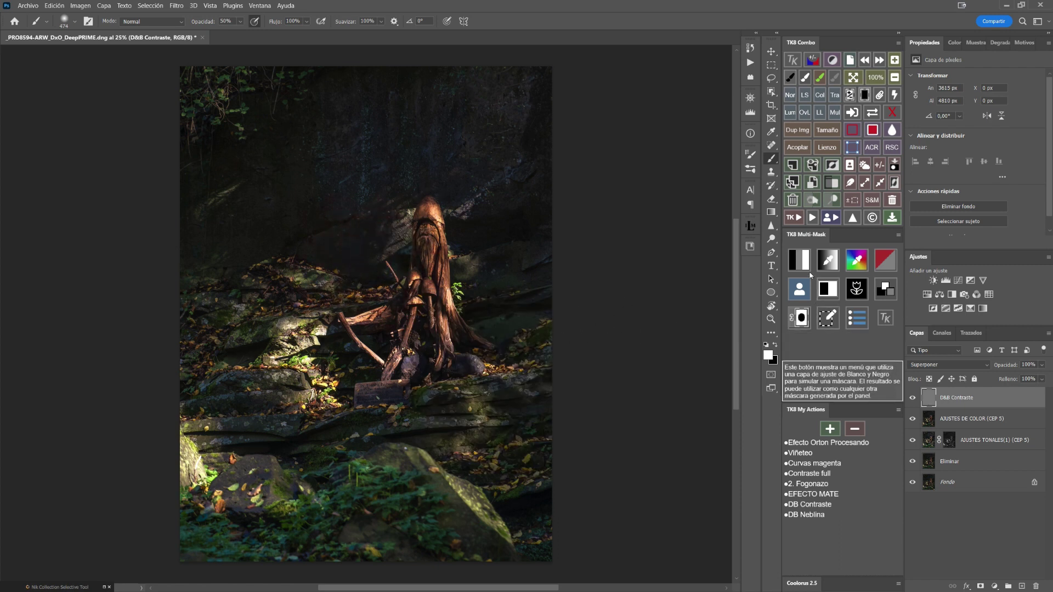
{"action": "left_click", "coordinate": [797, 261]}
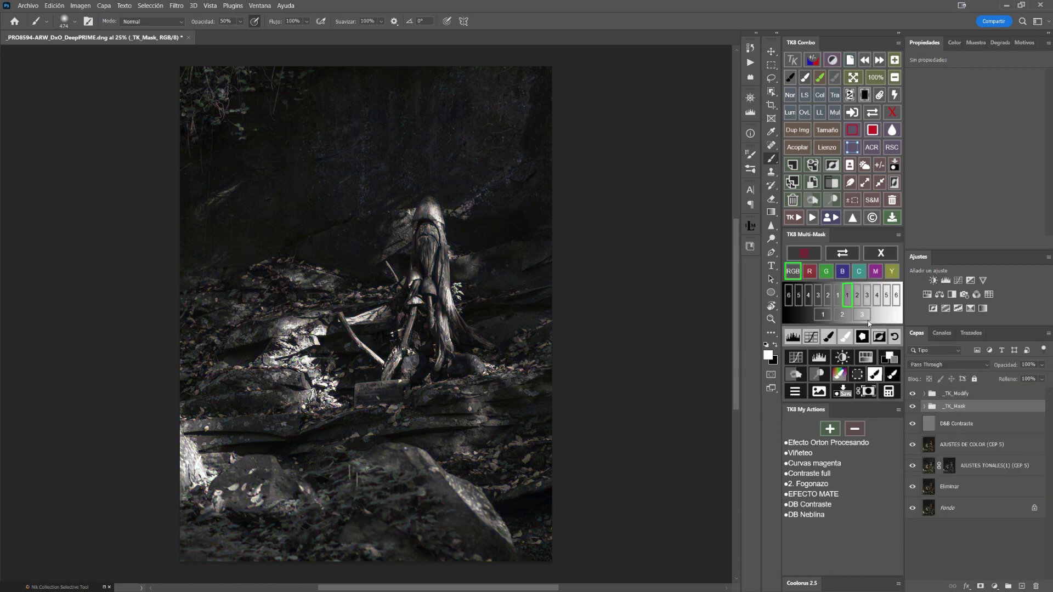
Refine the mask's Levels into a Brillo/contraste layer, set brush opacity 20%, then delete that layer.
{"action": "left_click", "coordinate": [792, 338]}
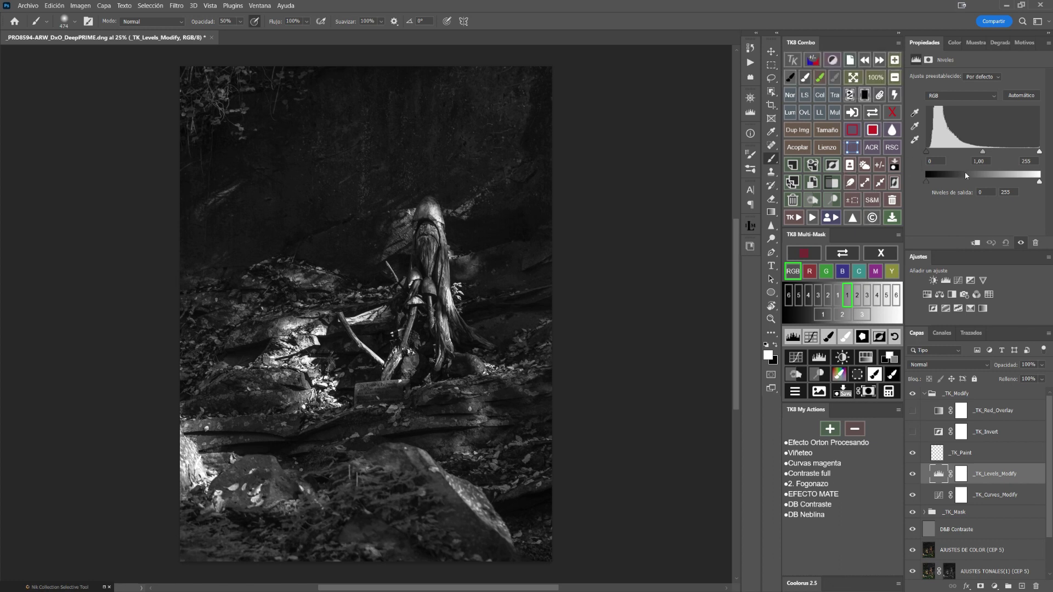
{"action": "left_click_drag", "start_coordinate": [984, 153], "coordinate": [959, 156]}
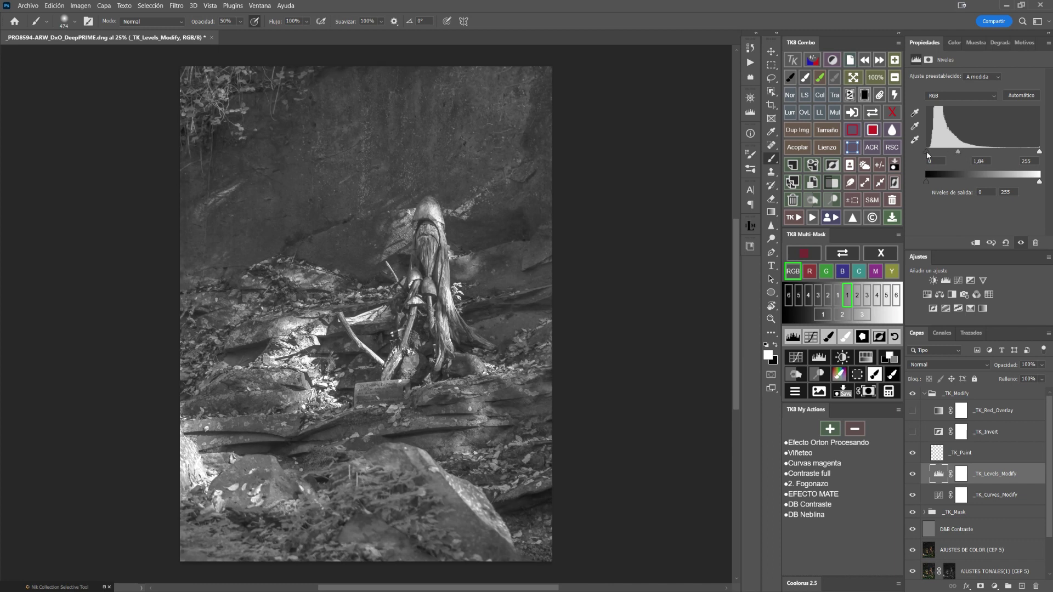
{"action": "left_click_drag", "start_coordinate": [928, 154], "coordinate": [945, 156]}
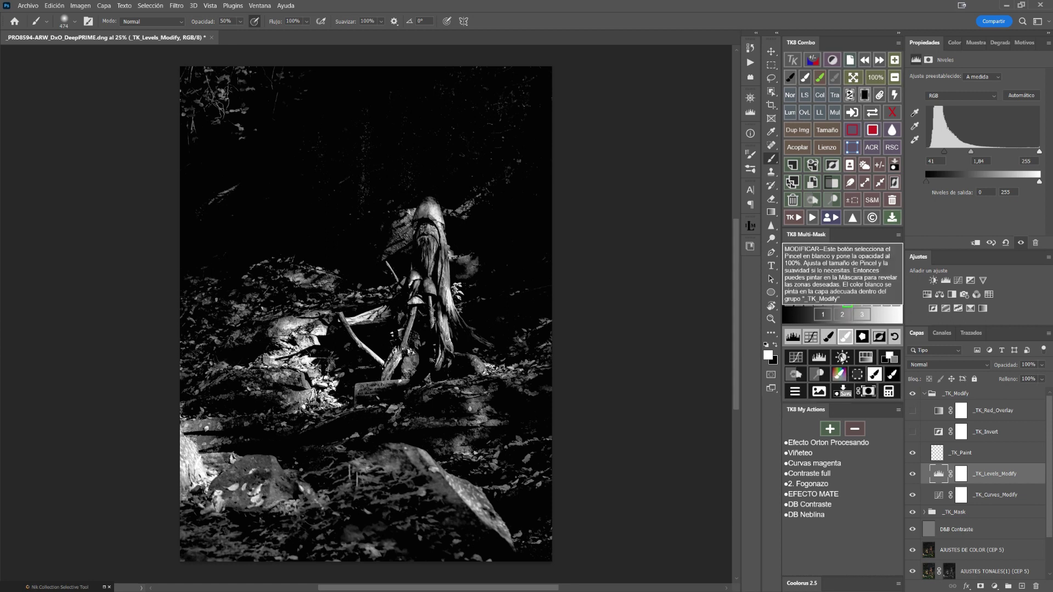
{"action": "left_click", "coordinate": [859, 373]}
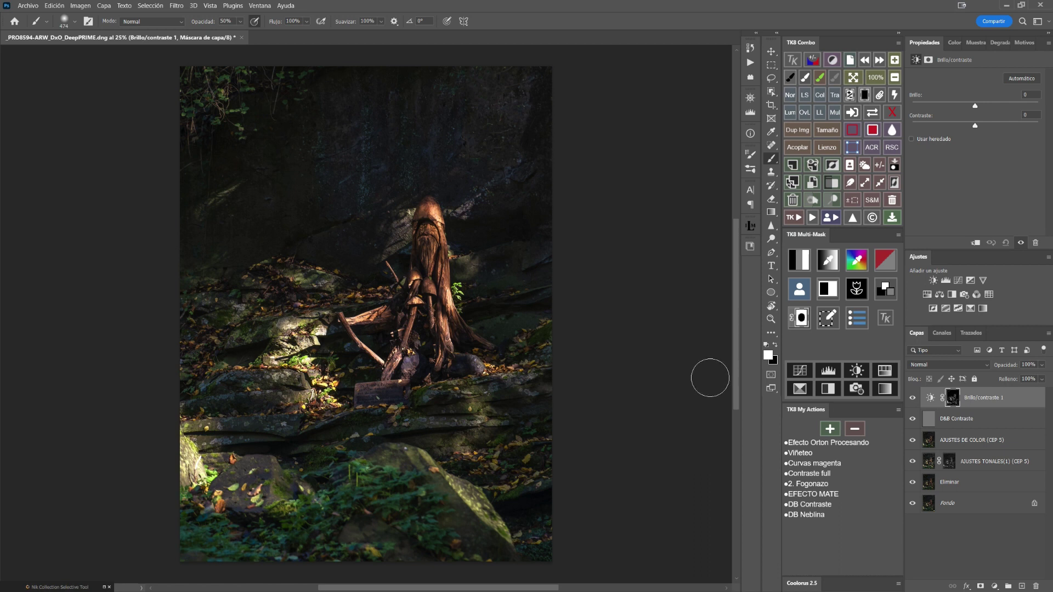
{"action": "key", "text": "2"}
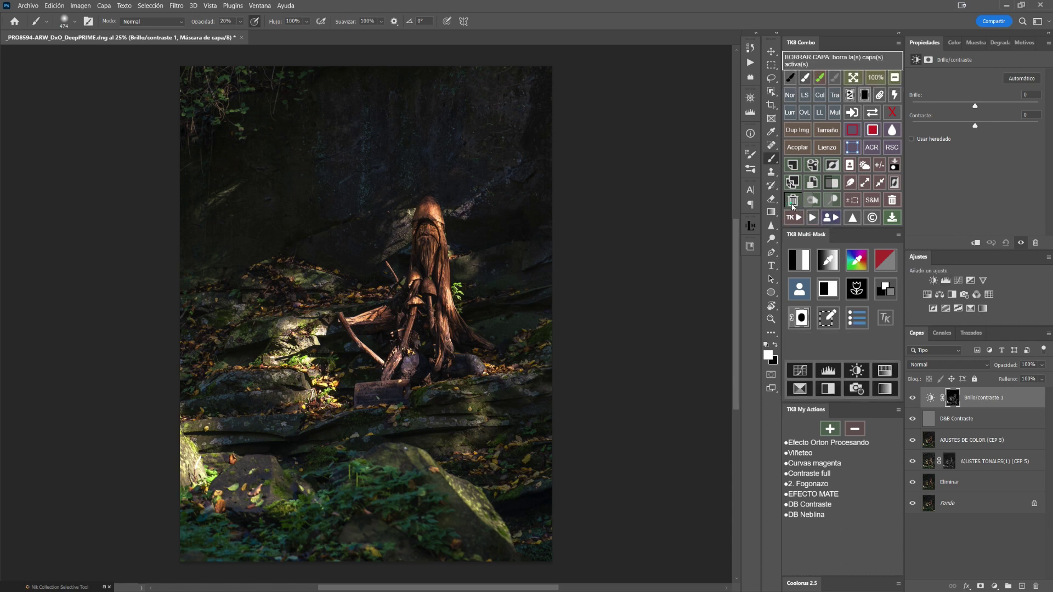
{"action": "left_click", "coordinate": [792, 199]}
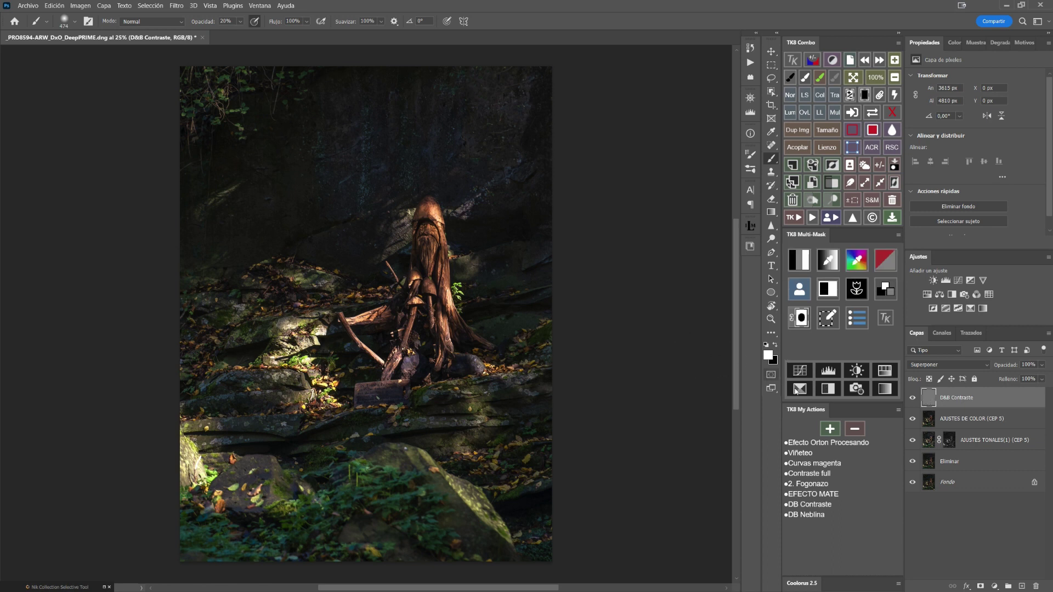
Paint 20% white on D&B Contraste over the figure's head, lit rocks and mossy boulders.
{"action": "mouse_move", "coordinate": [408, 230]}
{"action": "left_mouse_down"}
{"action": "mouse_move", "coordinate": [423, 212]}
{"action": "mouse_move", "coordinate": [457, 234]}
{"action": "mouse_move", "coordinate": [422, 316]}
{"action": "mouse_move", "coordinate": [350, 319]}
{"action": "mouse_move", "coordinate": [260, 349]}
{"action": "left_mouse_up"}
{"action": "left_click_drag", "start_coordinate": [280, 365], "coordinate": [186, 440]}
{"action": "left_click_drag", "start_coordinate": [262, 472], "coordinate": [219, 501]}
{"action": "mouse_move", "coordinate": [425, 466]}
{"action": "left_mouse_down"}
{"action": "mouse_move", "coordinate": [455, 503]}
{"action": "mouse_move", "coordinate": [435, 460]}
{"action": "mouse_move", "coordinate": [488, 373]}
{"action": "mouse_move", "coordinate": [467, 263]}
{"action": "mouse_move", "coordinate": [503, 366]}
{"action": "mouse_move", "coordinate": [399, 381]}
{"action": "mouse_move", "coordinate": [329, 339]}
{"action": "left_mouse_up"}
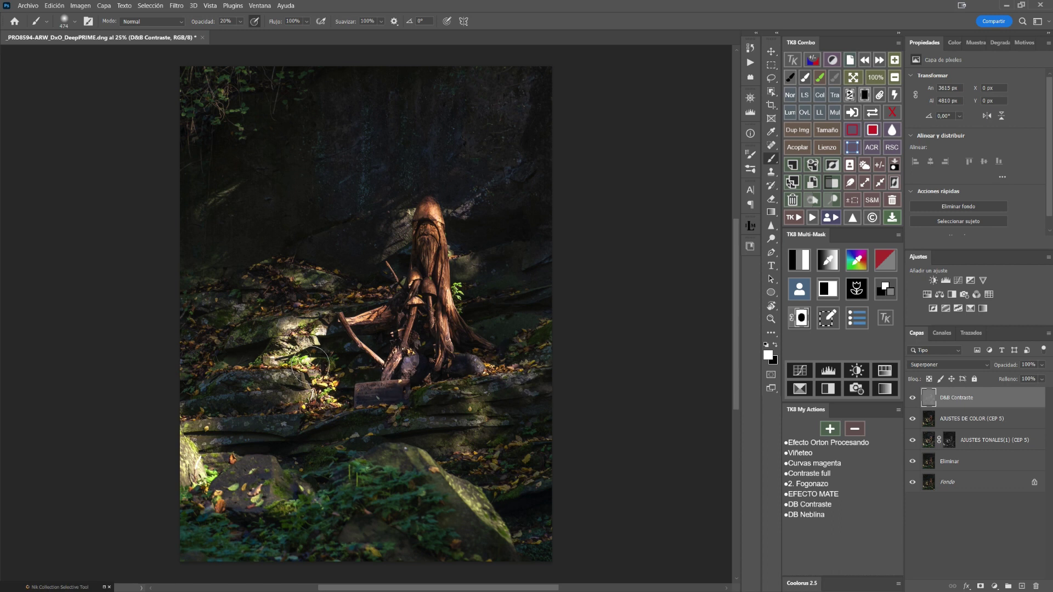
{"action": "mouse_move", "coordinate": [318, 294]}
{"action": "left_mouse_down"}
{"action": "mouse_move", "coordinate": [416, 272]}
{"action": "mouse_move", "coordinate": [431, 214]}
{"action": "mouse_move", "coordinate": [376, 228]}
{"action": "mouse_move", "coordinate": [452, 256]}
{"action": "left_mouse_up"}
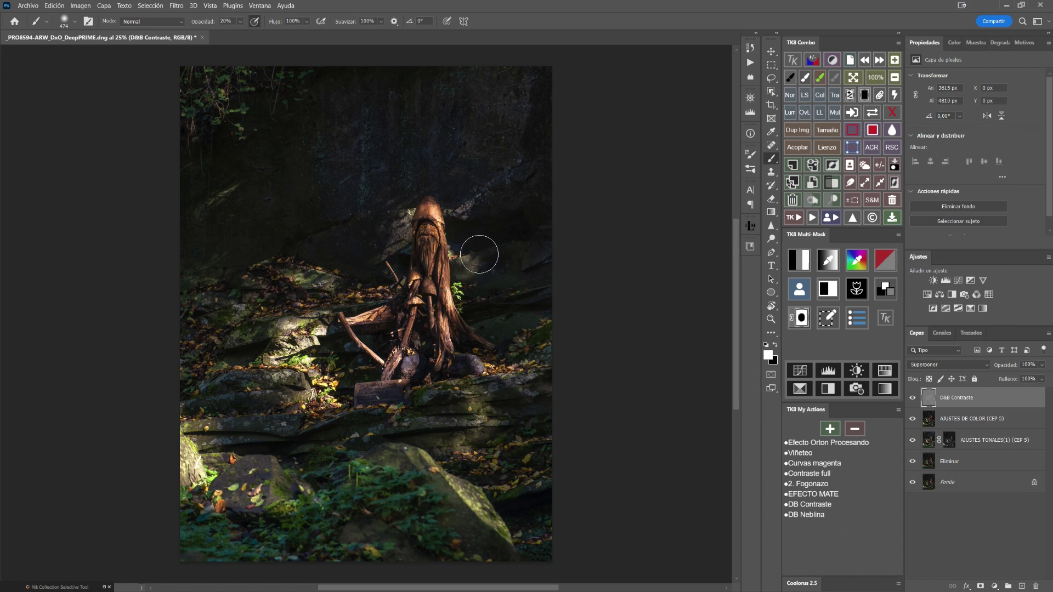
{"action": "mouse_move", "coordinate": [454, 264]}
{"action": "left_mouse_down"}
{"action": "mouse_move", "coordinate": [473, 206]}
{"action": "mouse_move", "coordinate": [384, 211]}
{"action": "left_mouse_up"}
{"action": "left_click_drag", "start_coordinate": [264, 324], "coordinate": [192, 378]}
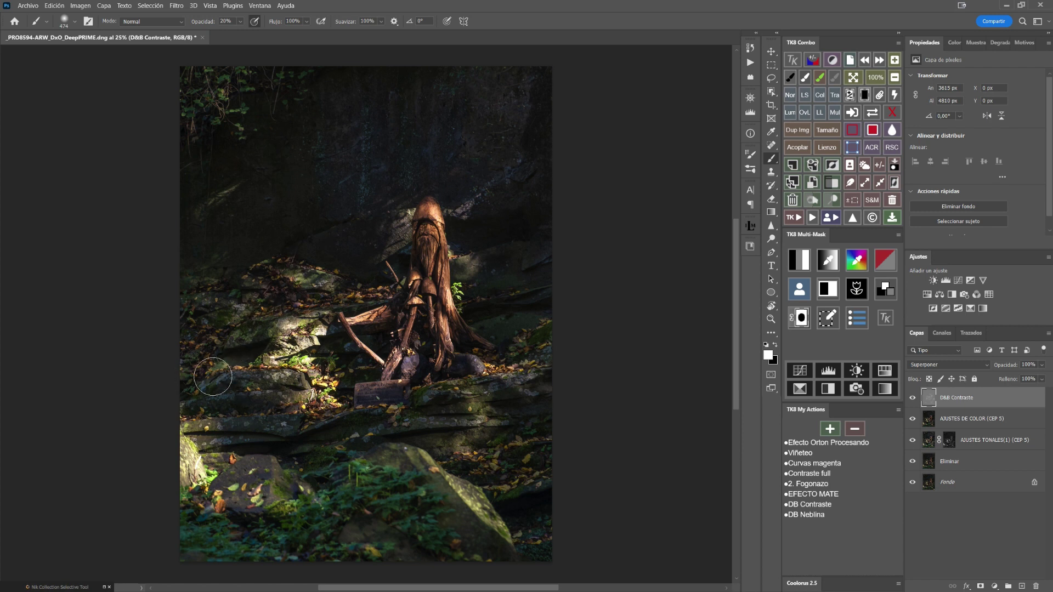
{"action": "mouse_move", "coordinate": [318, 482]}
{"action": "left_mouse_down"}
{"action": "mouse_move", "coordinate": [297, 485]}
{"action": "mouse_move", "coordinate": [280, 509]}
{"action": "mouse_move", "coordinate": [255, 489]}
{"action": "mouse_move", "coordinate": [490, 490]}
{"action": "mouse_move", "coordinate": [369, 455]}
{"action": "mouse_move", "coordinate": [400, 458]}
{"action": "mouse_move", "coordinate": [354, 464]}
{"action": "mouse_move", "coordinate": [428, 460]}
{"action": "left_mouse_up"}
{"action": "left_click", "coordinate": [913, 401]}
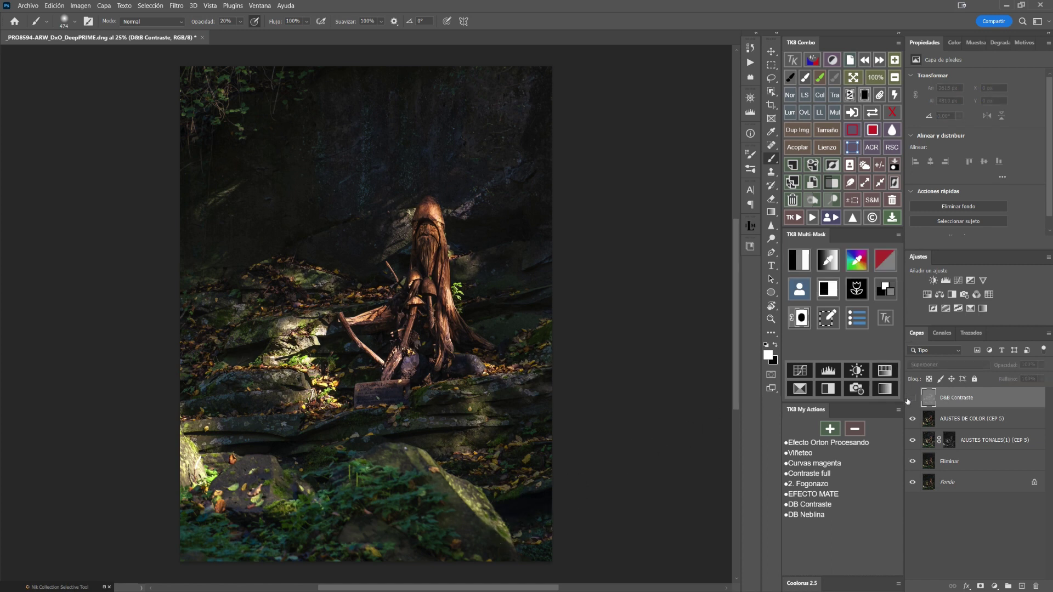
{"action": "left_click", "coordinate": [913, 400]}
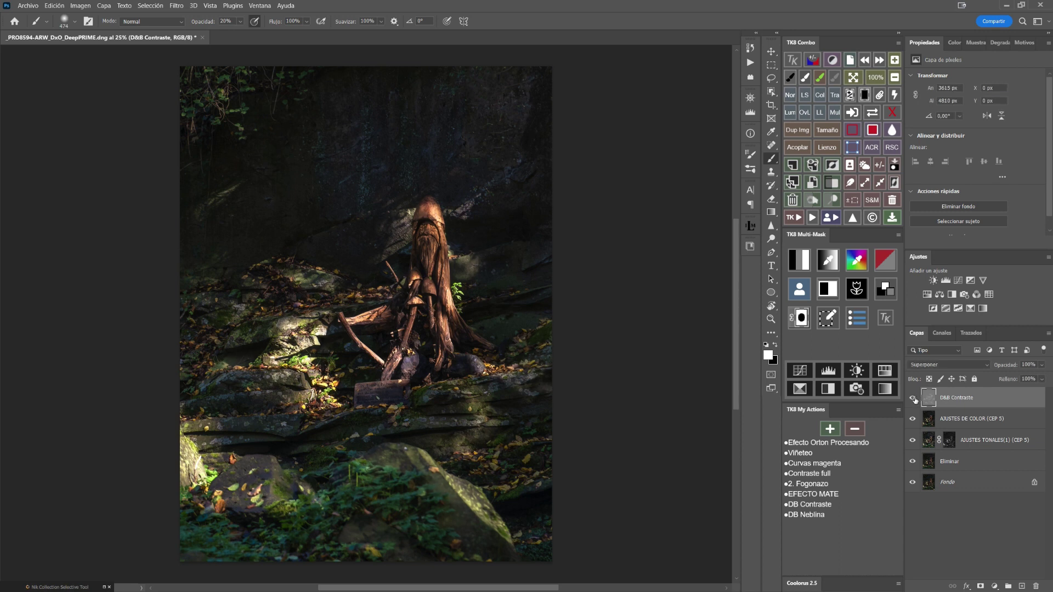
{"action": "left_click", "coordinate": [913, 399]}
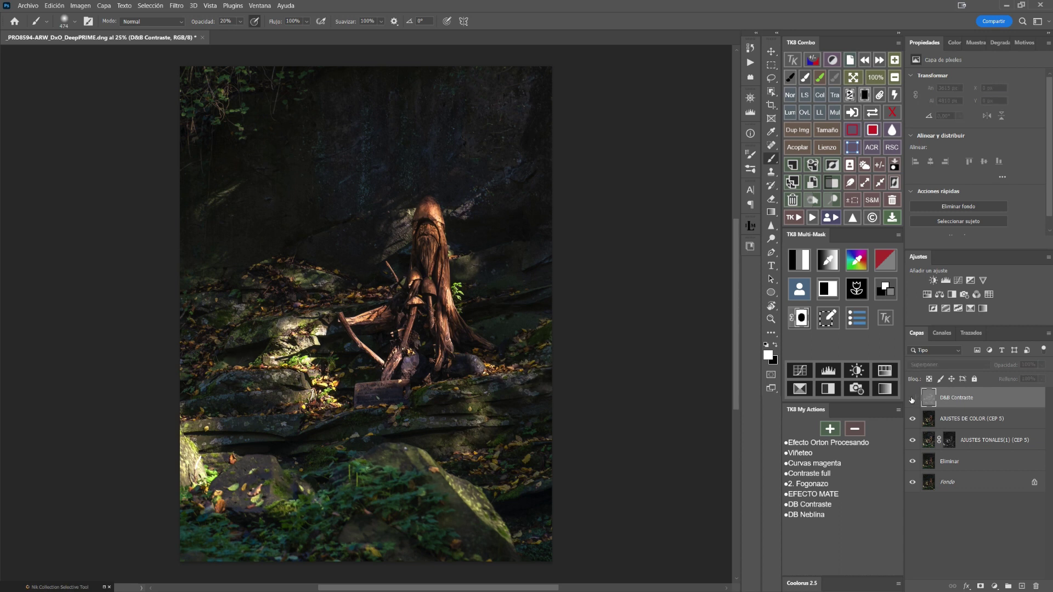
{"action": "left_click", "coordinate": [913, 400]}
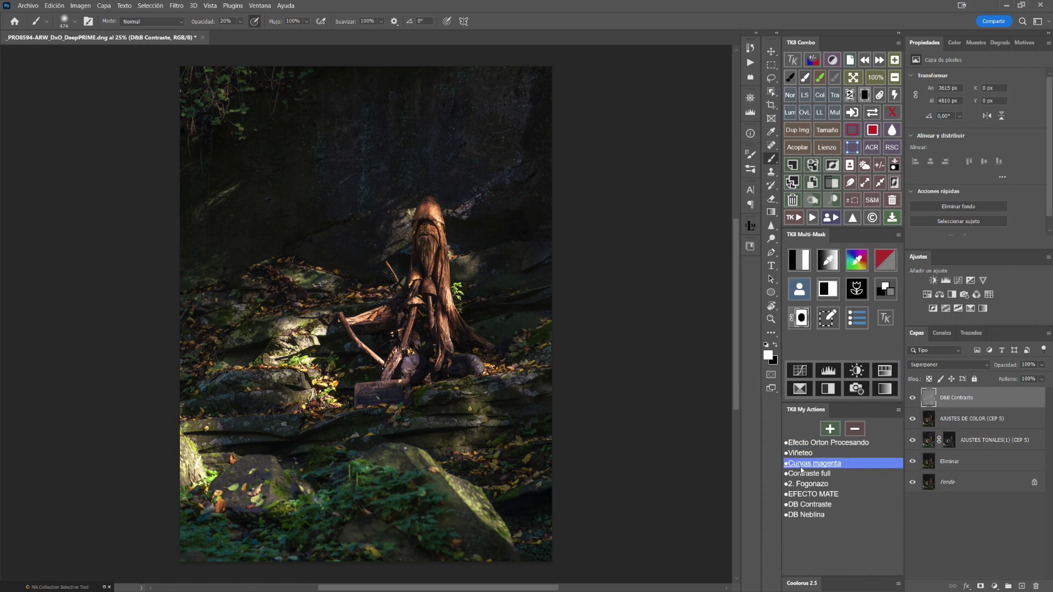
Run DB Neblina for a Luz suave layer and enlarge the brush to about 1132 px.
{"action": "left_click", "coordinate": [815, 514]}
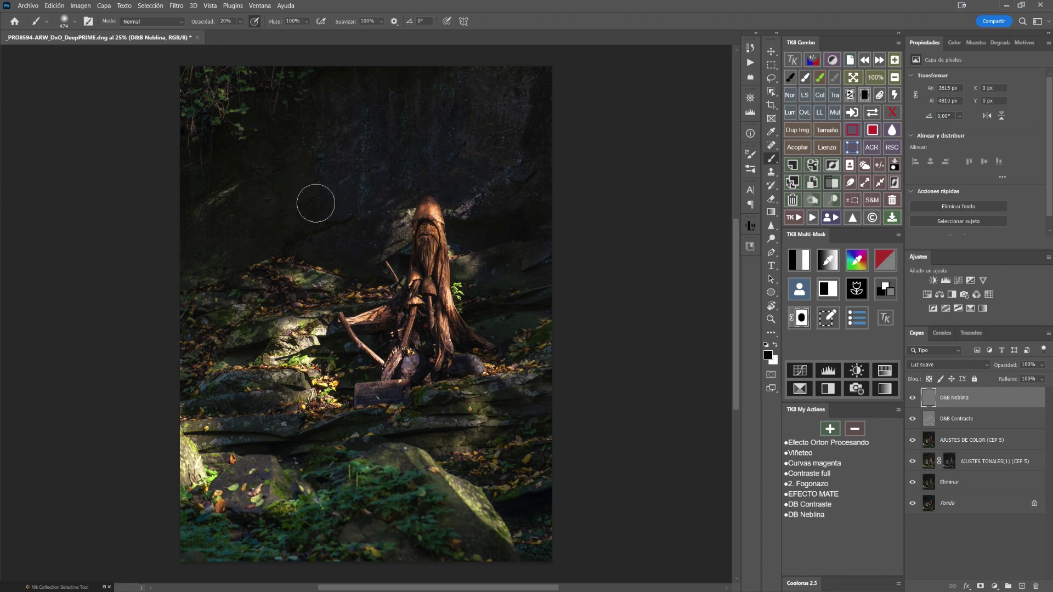
{"action": "left_click_drag", "start_coordinate": [531, 211], "coordinate": [592, 222]}
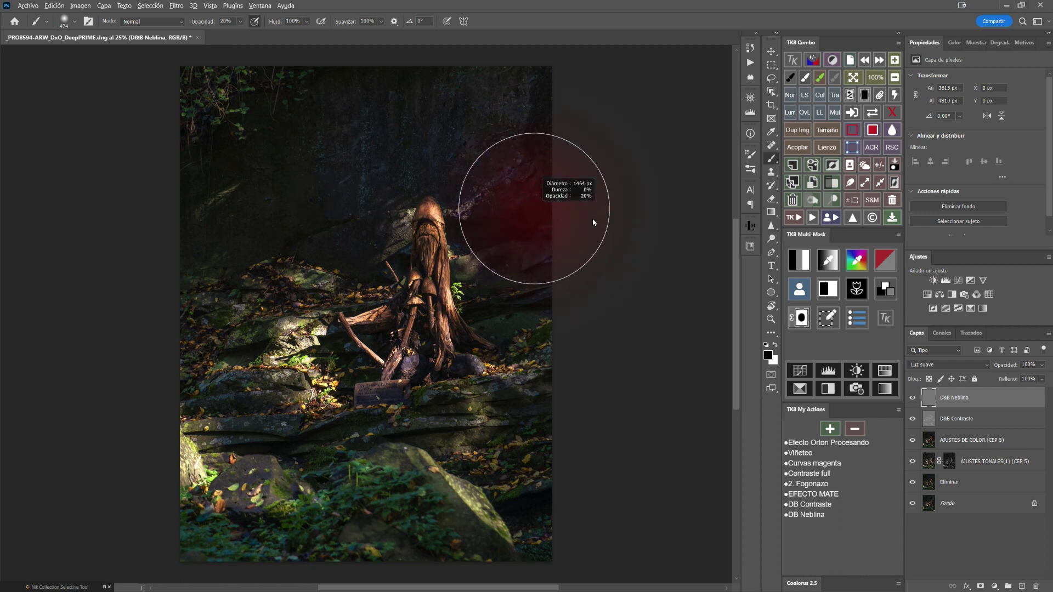
{"action": "mouse_move", "coordinate": [400, 176]}
{"action": "left_mouse_down"}
{"action": "mouse_move", "coordinate": [429, 178]}
{"action": "mouse_move", "coordinate": [385, 168]}
{"action": "left_mouse_up"}
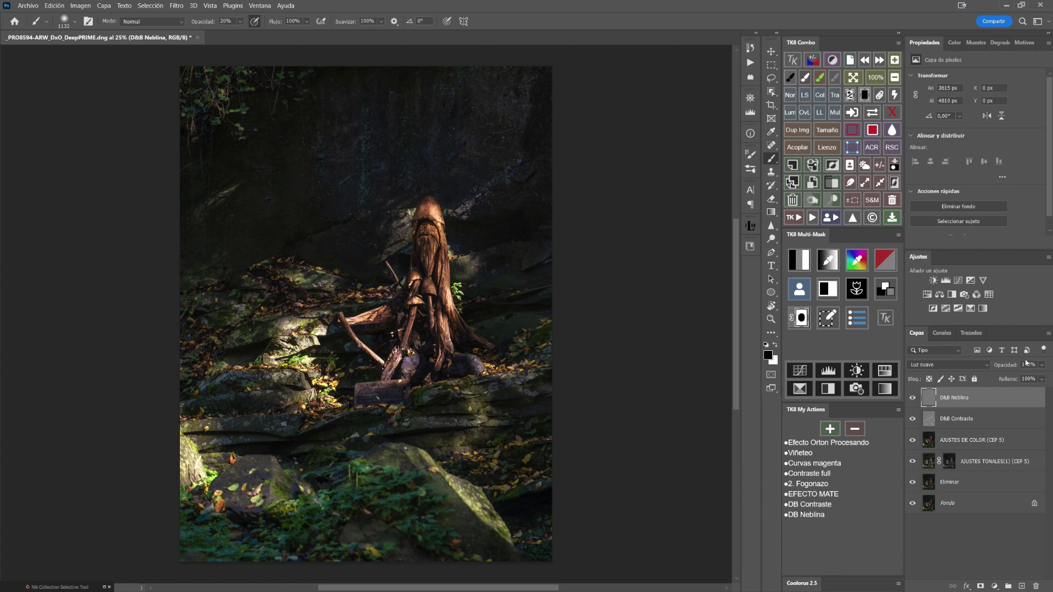
Build a shadows luminosity mask, set its Levels to 60, 0,84 and 191, and apply it.
{"action": "left_click", "coordinate": [807, 301]}
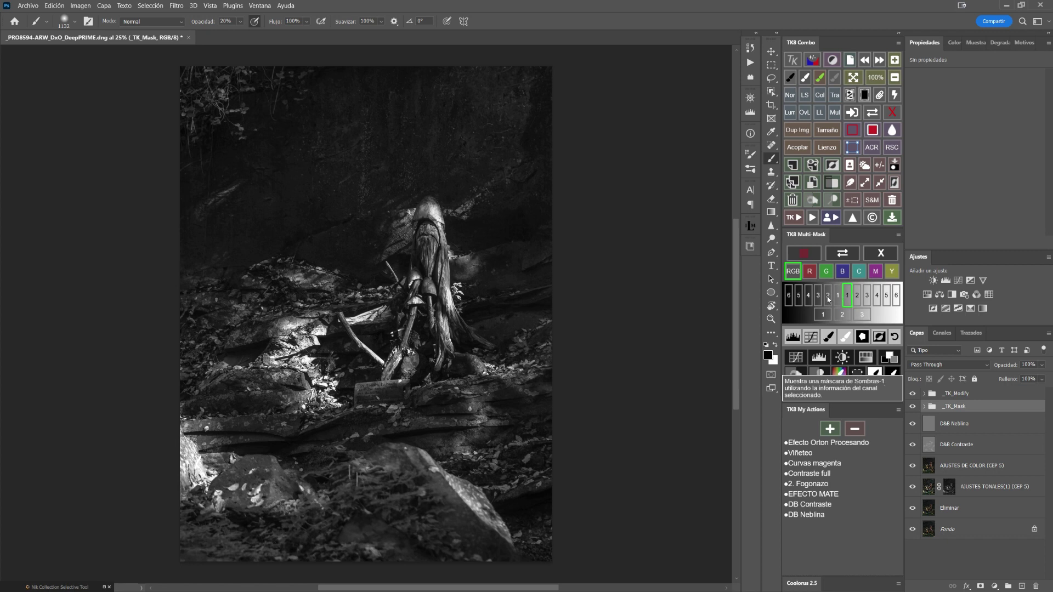
{"action": "left_click", "coordinate": [808, 301]}
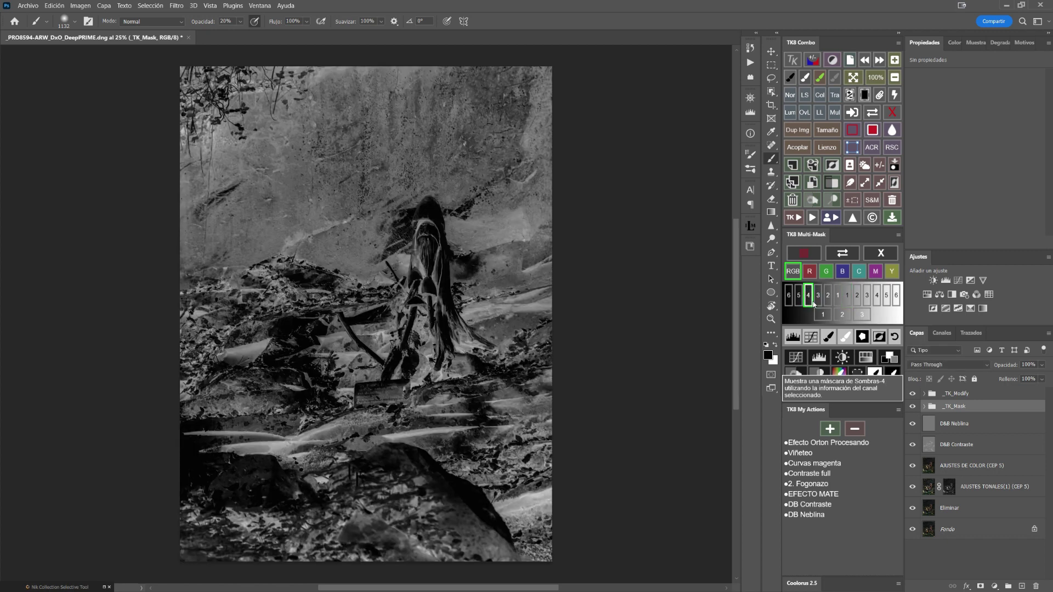
{"action": "left_click", "coordinate": [792, 338]}
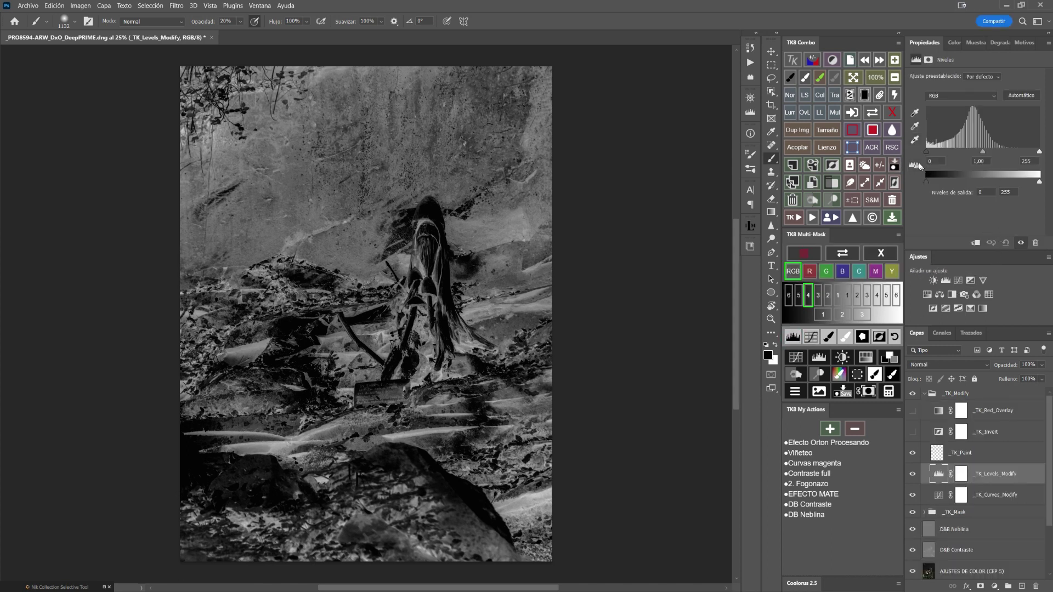
{"action": "mouse_move", "coordinate": [982, 152]}
{"action": "left_mouse_down"}
{"action": "mouse_move", "coordinate": [934, 150]}
{"action": "mouse_move", "coordinate": [953, 151]}
{"action": "left_mouse_up"}
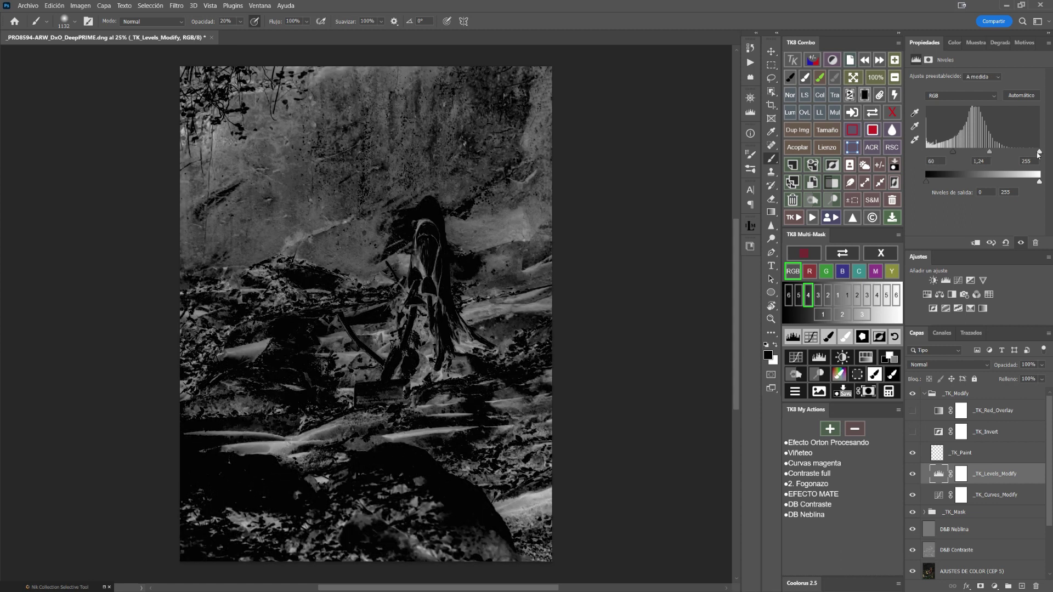
{"action": "left_click_drag", "start_coordinate": [1031, 154], "coordinate": [1013, 157]}
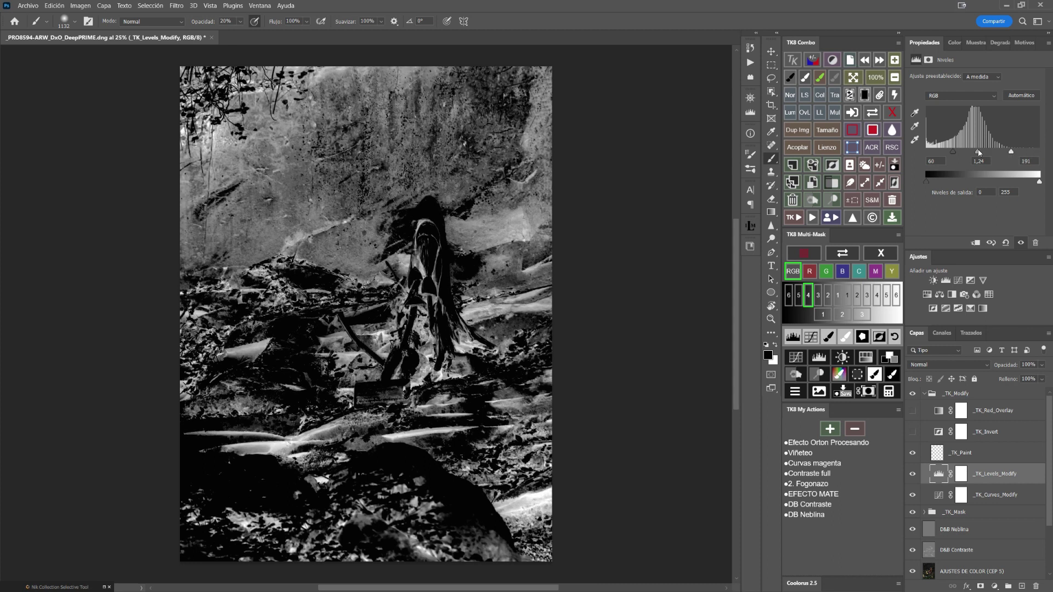
{"action": "left_click_drag", "start_coordinate": [982, 153], "coordinate": [986, 153]}
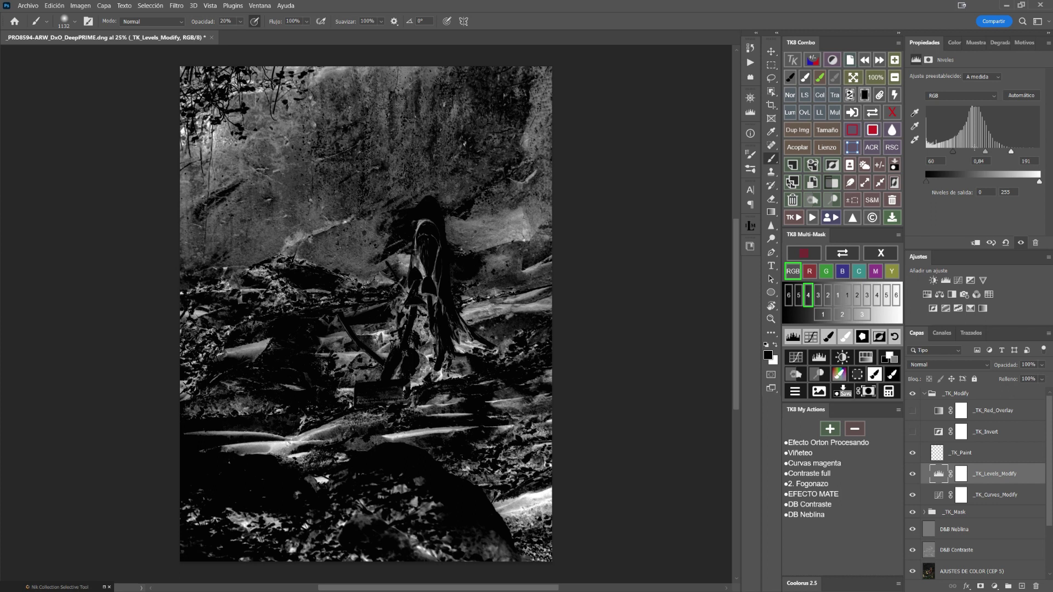
{"action": "left_click", "coordinate": [881, 253]}
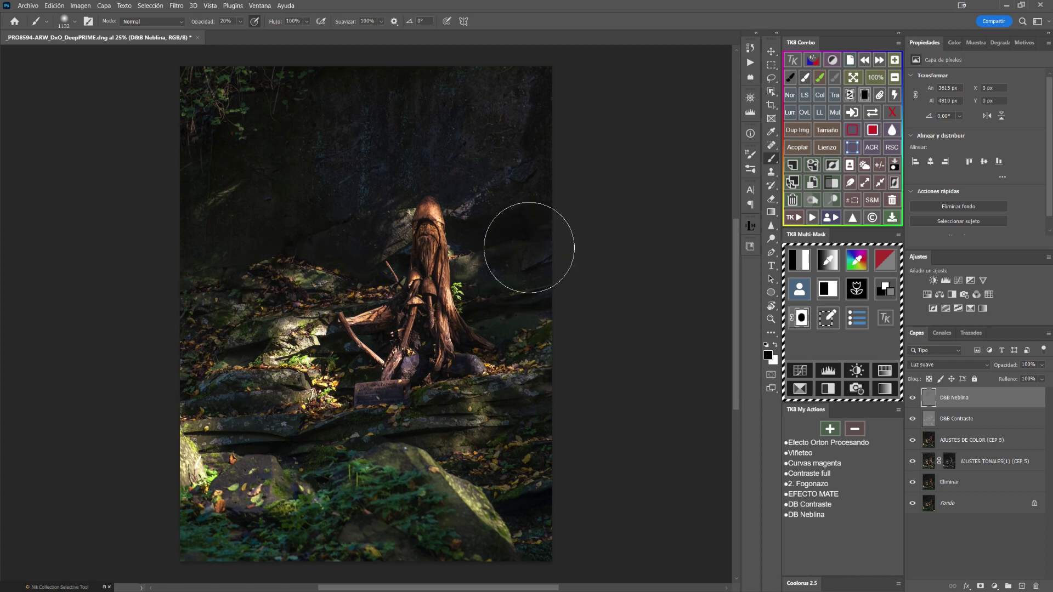
Toggle the D&B Neblina layer off and on to compare, then set brush opacity to 40%.
{"action": "left_click", "coordinate": [914, 398]}
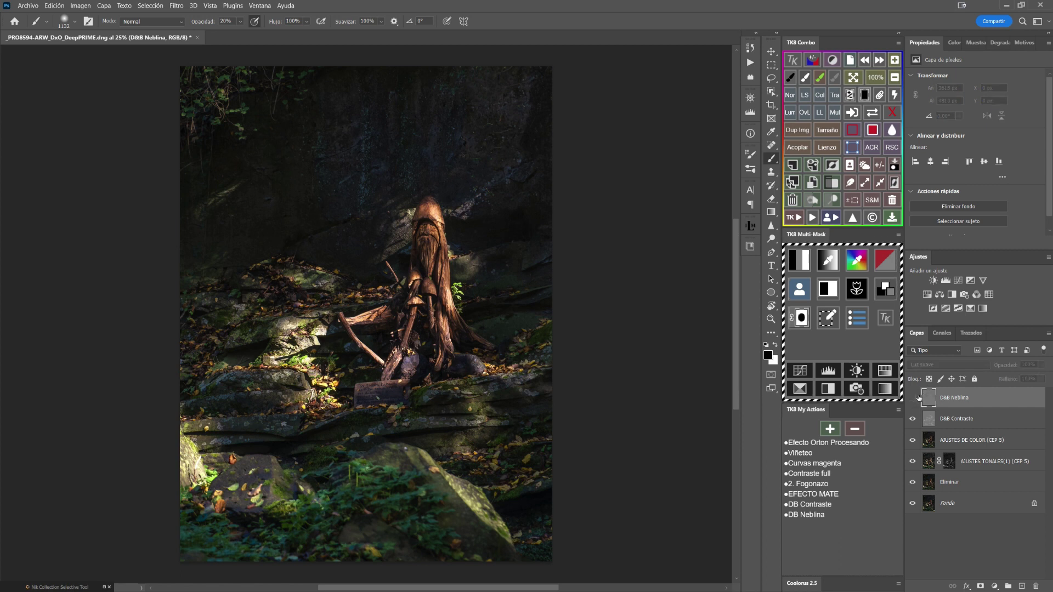
{"action": "left_click", "coordinate": [913, 398]}
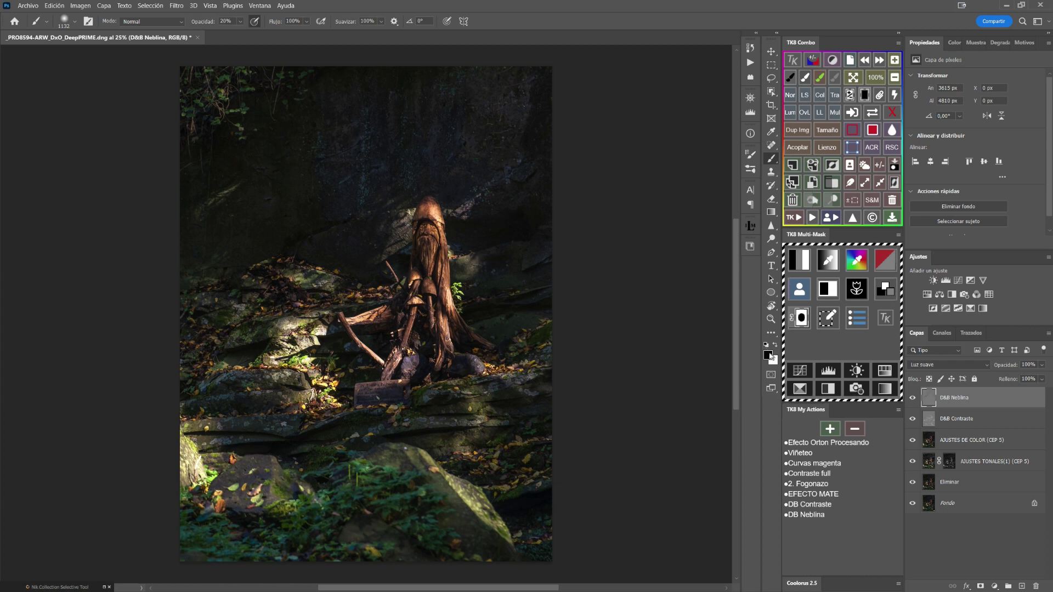
{"action": "key", "text": "4"}
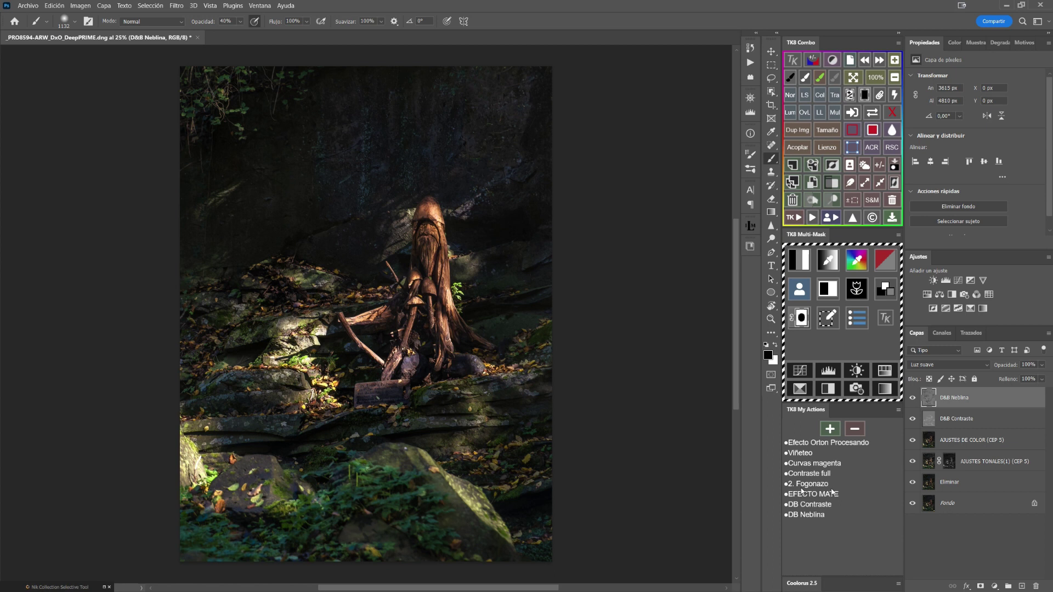
Toggle D&B Neblina visibility twice to compare its effect, widening the right panel dock between checks.
{"action": "left_click", "coordinate": [912, 399]}
{"action": "left_click", "coordinate": [912, 399]}
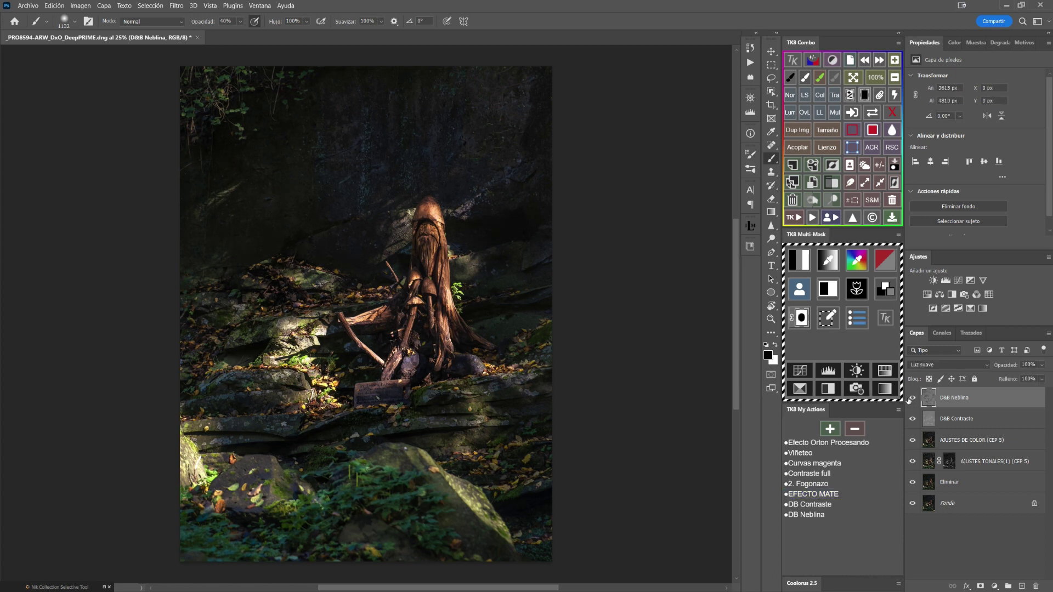
{"action": "left_click_drag", "start_coordinate": [902, 399], "coordinate": [900, 399]}
{"action": "left_click", "coordinate": [912, 399]}
{"action": "left_click", "coordinate": [912, 399]}
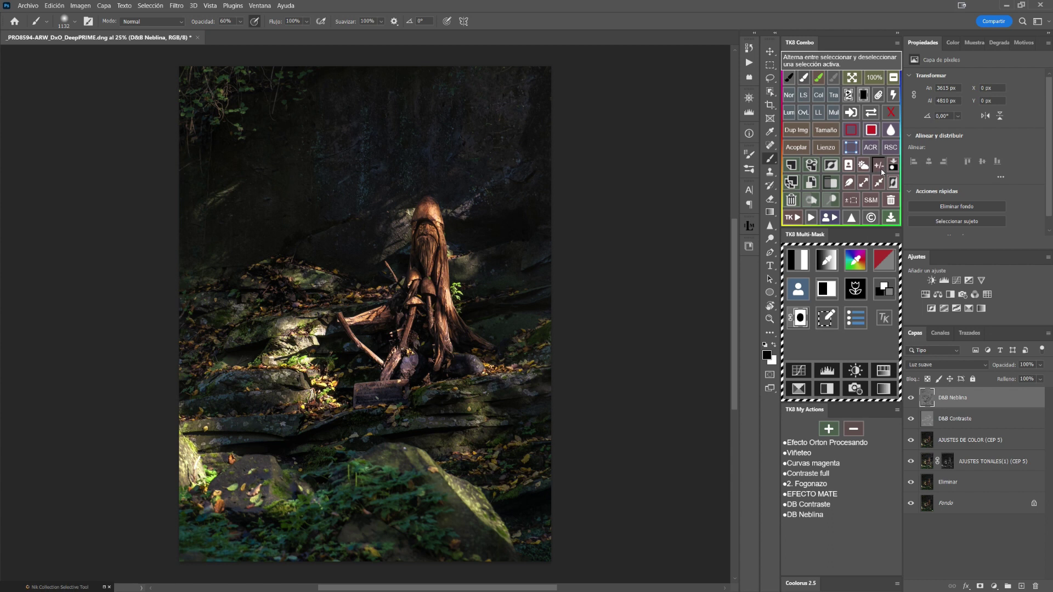
Group the D&B Neblina and D&B Contraste layers into a group named D&B.
{"action": "left_click", "coordinate": [1006, 419], "text": "shift"}
{"action": "left_click_drag", "start_coordinate": [985, 400], "coordinate": [1008, 586]}
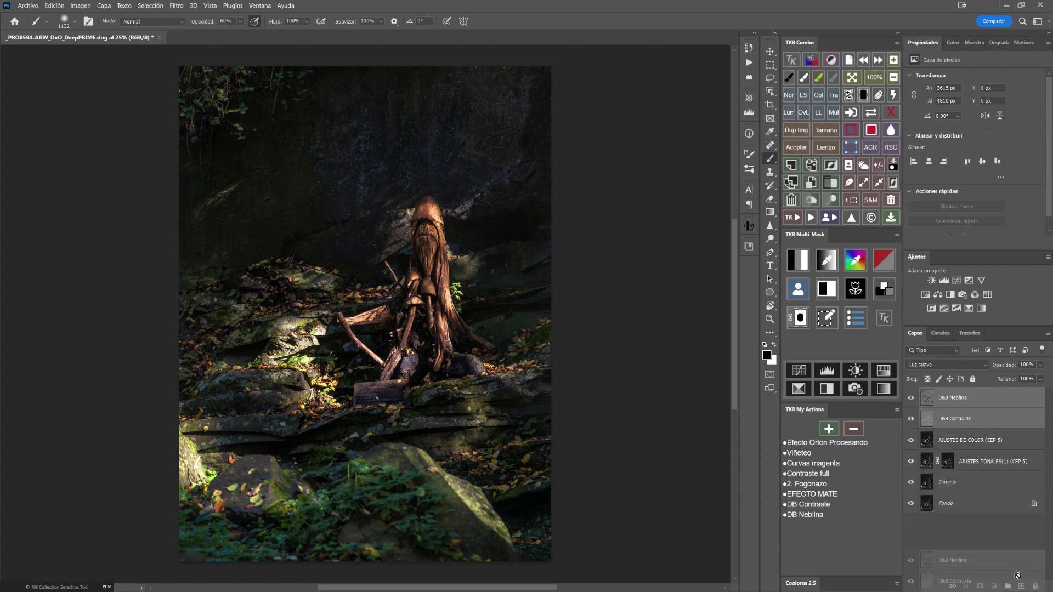
{"action": "double_click", "coordinate": [950, 398]}
{"action": "type", "text": "D&B"}
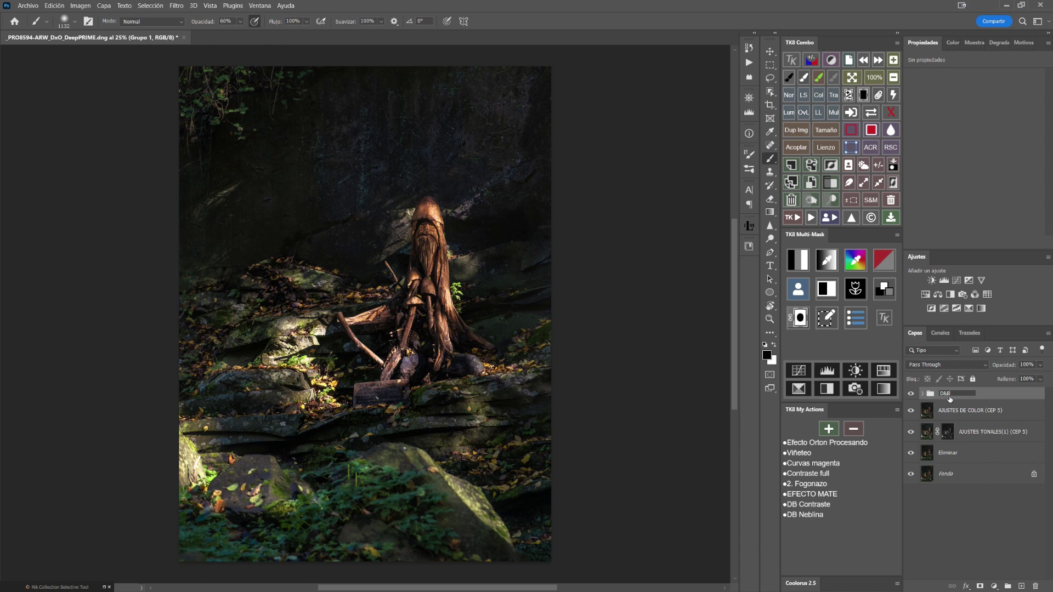
{"action": "key", "text": "Return"}
Toggle the D&B group's visibility off and on to compare before and after.
{"action": "left_click", "coordinate": [911, 395]}
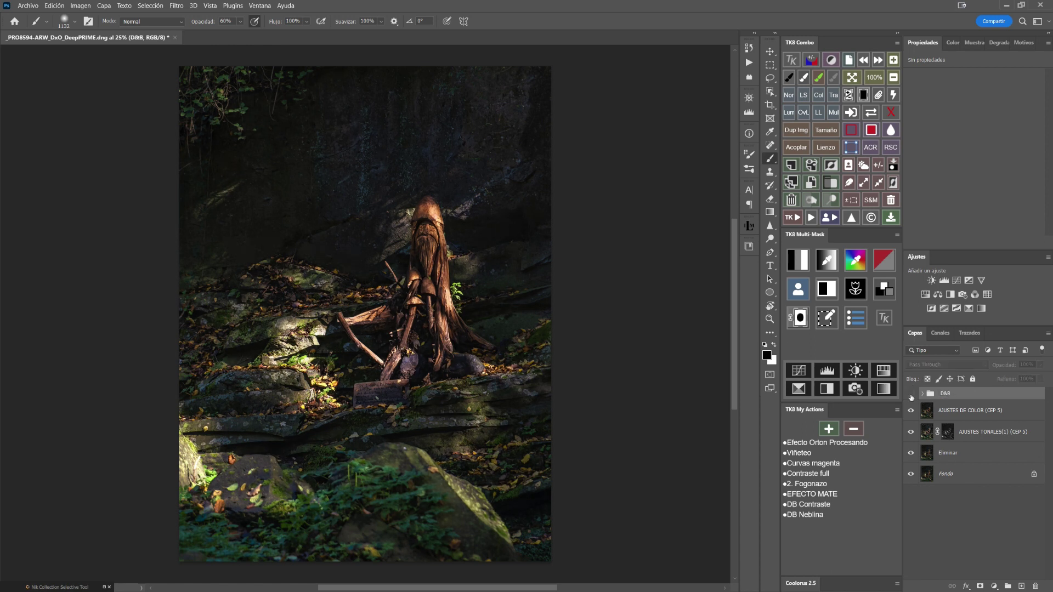
{"action": "left_click", "coordinate": [911, 395]}
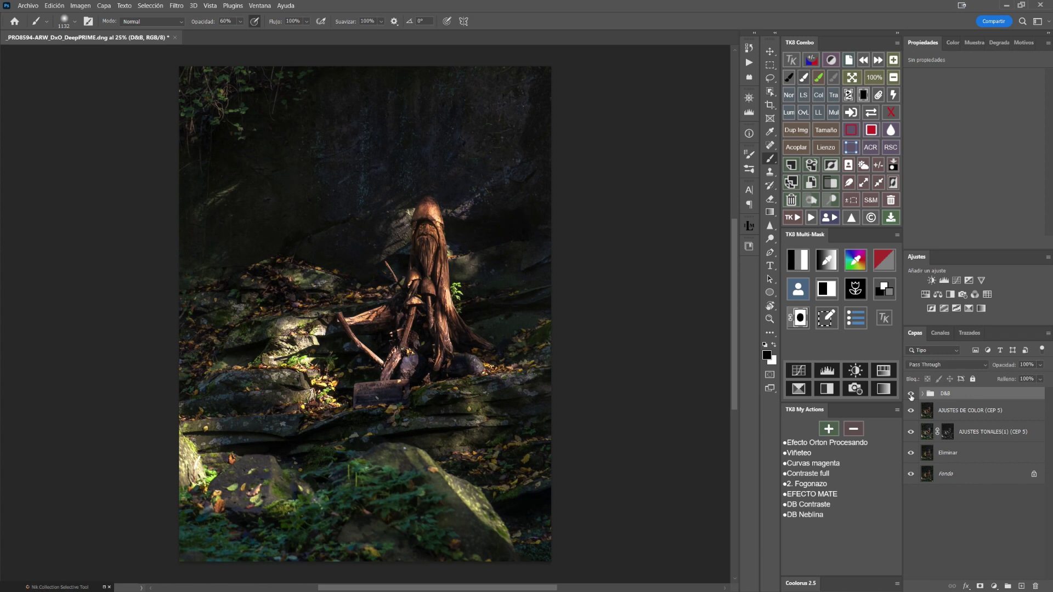
{"action": "left_click", "coordinate": [911, 395]}
{"action": "left_click", "coordinate": [911, 394]}
{"action": "left_click", "coordinate": [911, 394]}
{"action": "left_click", "coordinate": [911, 394]}
Add a new layer above the D&B group, convert it to a smart object, and open the Camera Raw Filter.
{"action": "left_click", "coordinate": [791, 165]}
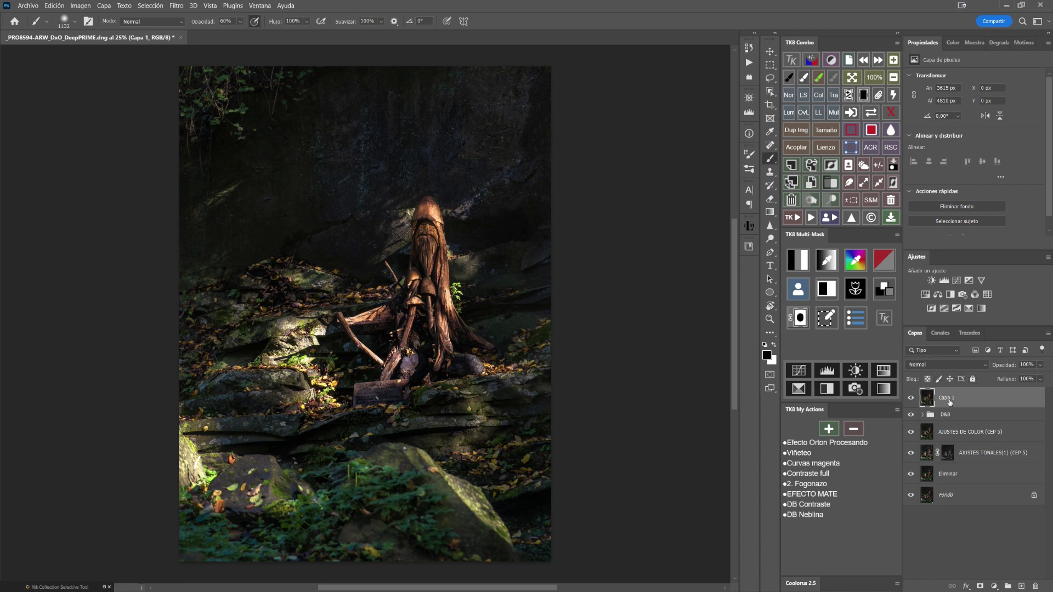
{"action": "left_click", "coordinate": [812, 184]}
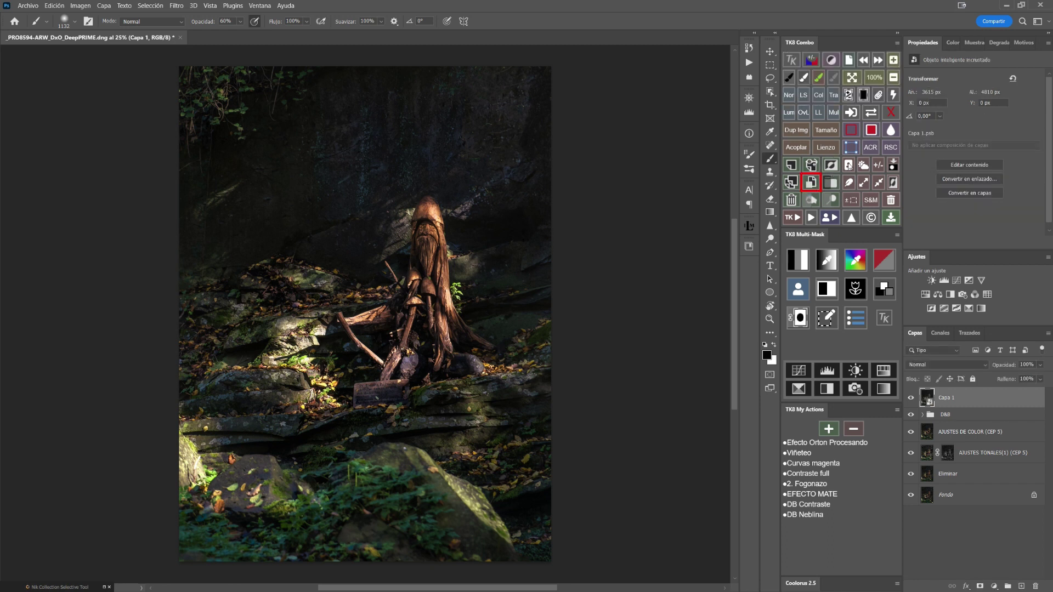
{"action": "left_click", "coordinate": [875, 152]}
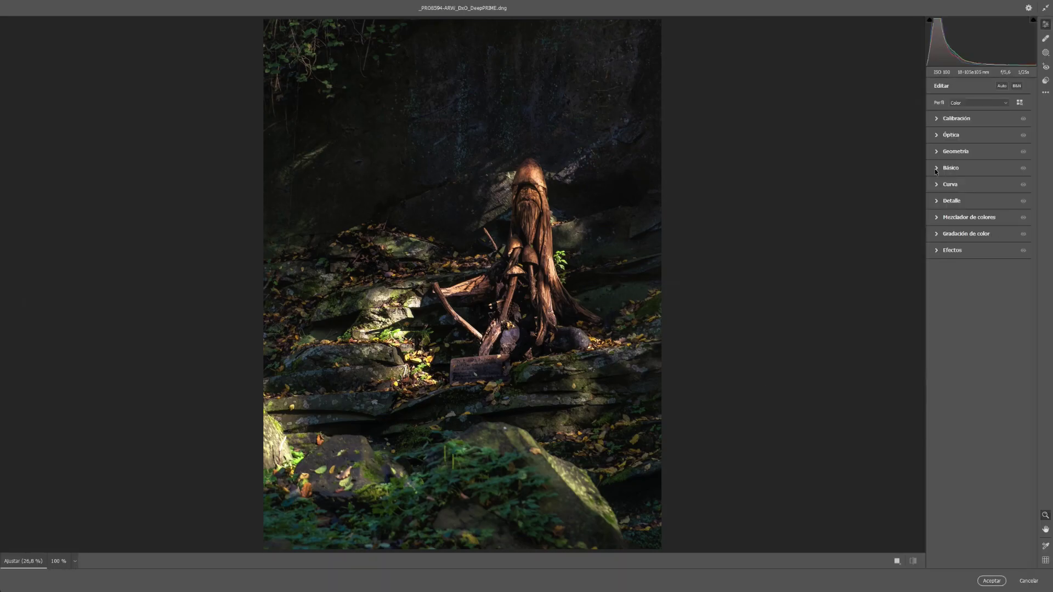
Set Camera Raw texture +9, clarity +42 and dehaze +22, and apply it as a smart filter.
{"action": "left_click", "coordinate": [936, 169]}
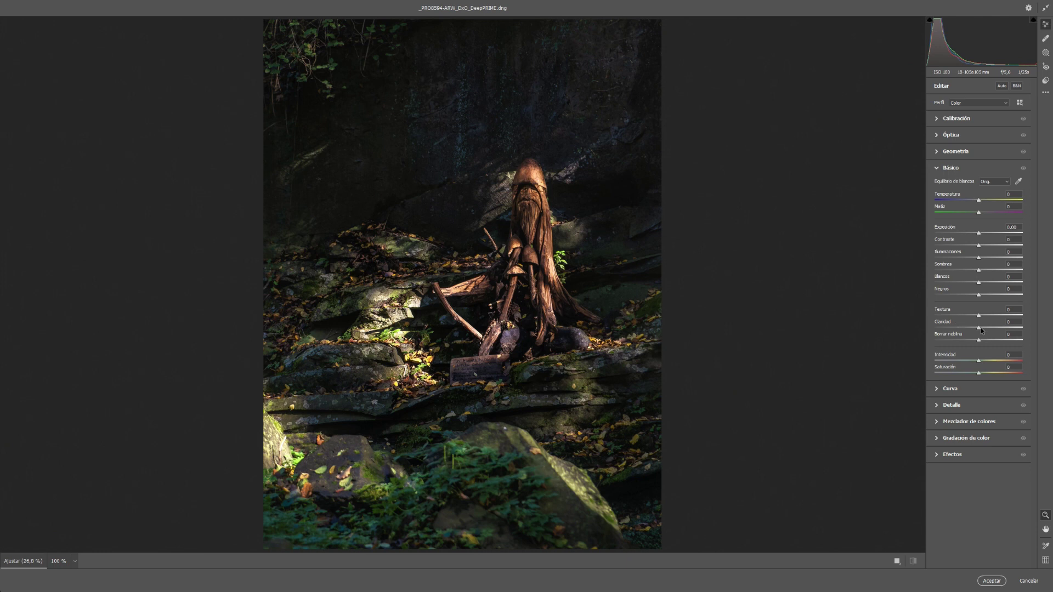
{"action": "left_click_drag", "start_coordinate": [979, 329], "coordinate": [1010, 336]}
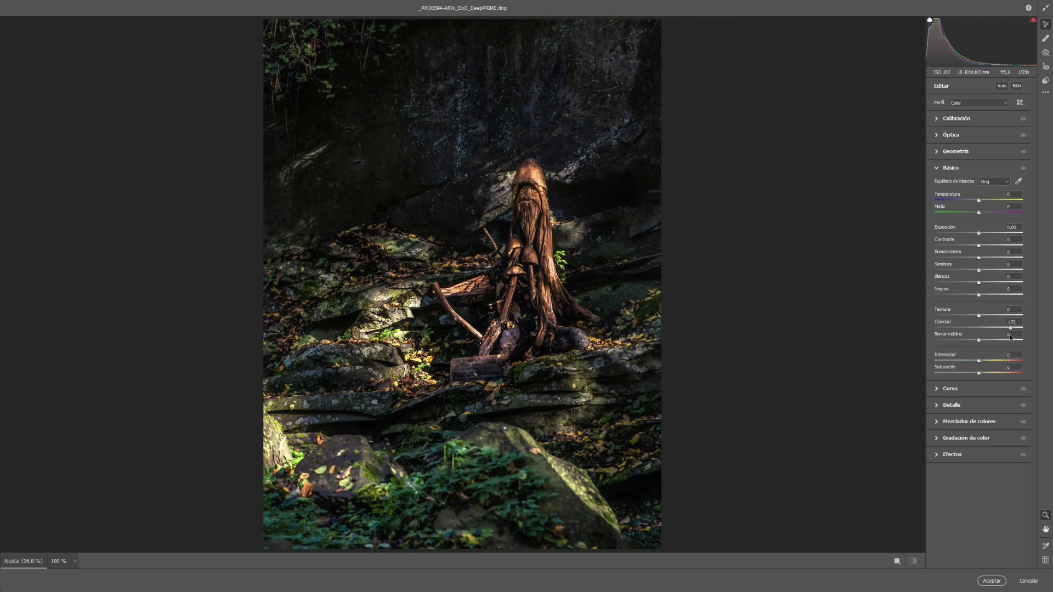
{"action": "left_click_drag", "start_coordinate": [999, 340], "coordinate": [989, 343]}
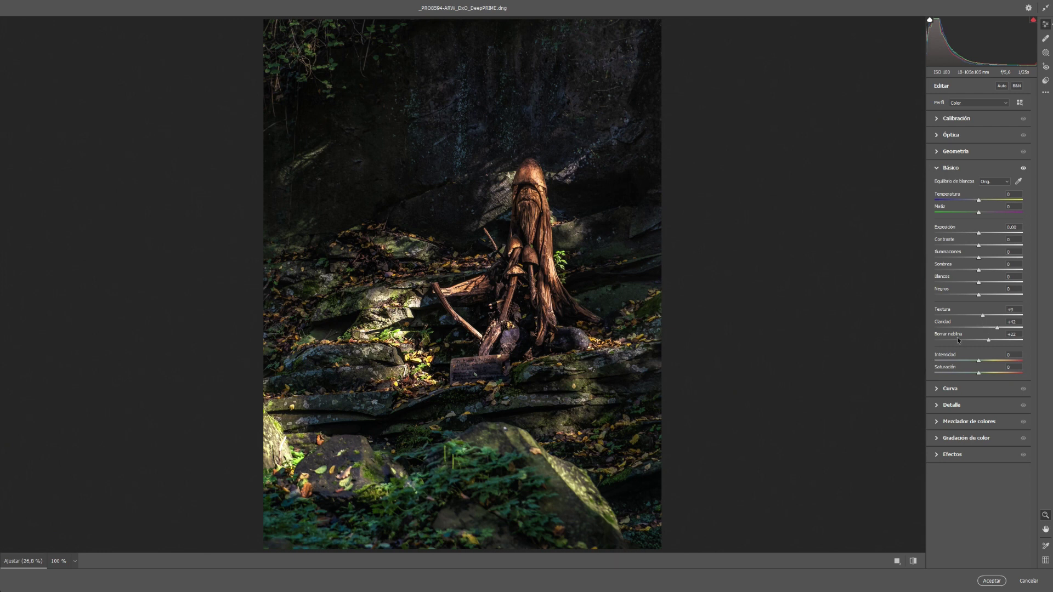
{"action": "left_click", "coordinate": [980, 582]}
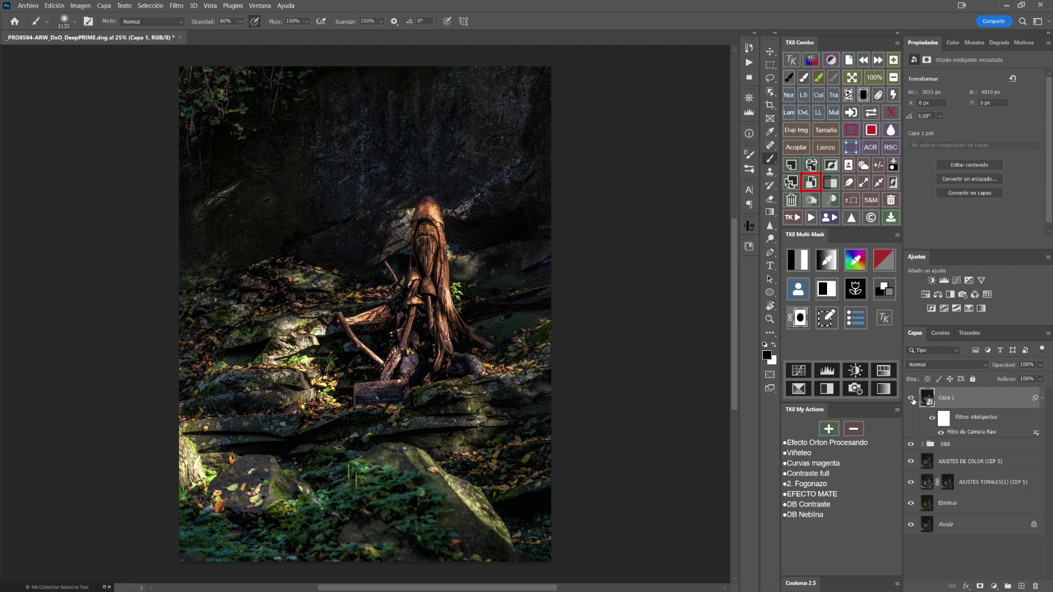
Toggle Capa 1's visibility repeatedly to compare the photo with and without its effect.
{"action": "left_click", "coordinate": [909, 401]}
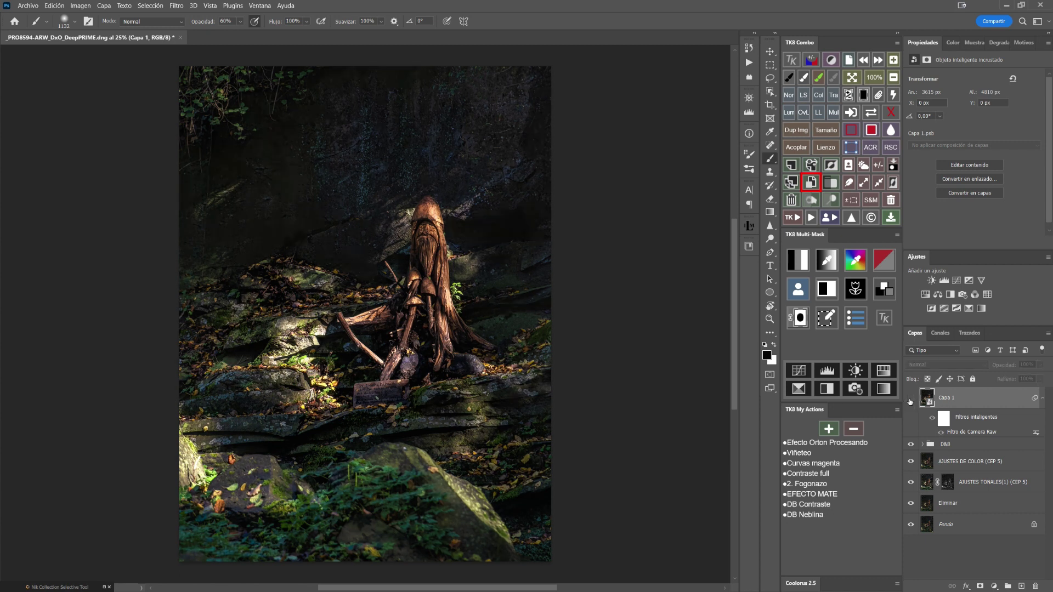
{"action": "left_click", "coordinate": [911, 399]}
{"action": "left_click", "coordinate": [910, 400]}
{"action": "left_click", "coordinate": [909, 400]}
{"action": "left_click", "coordinate": [910, 400]}
{"action": "left_click", "coordinate": [910, 400]}
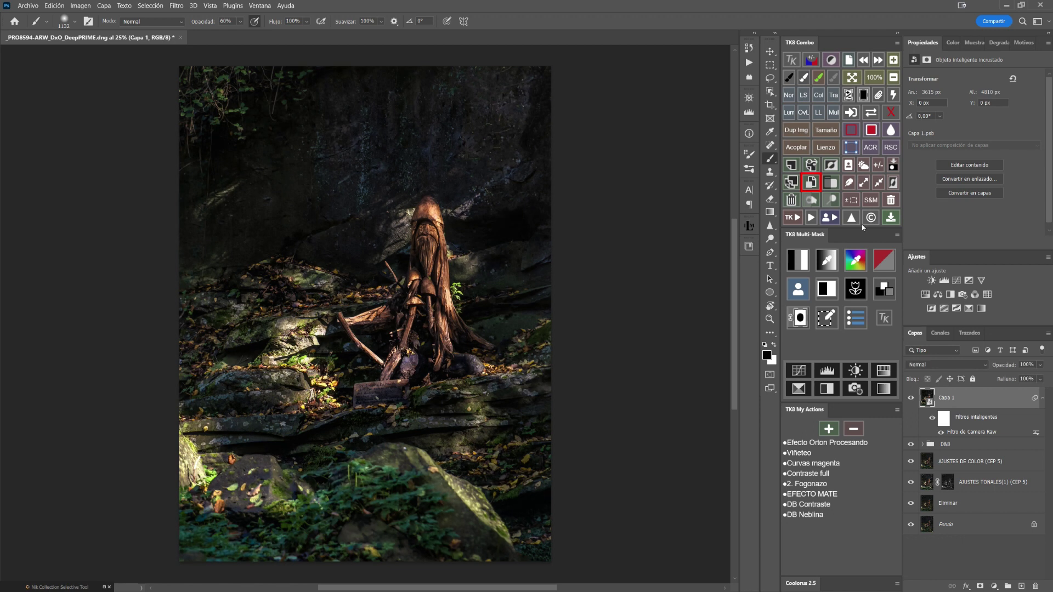
Add a black hide-all mask to Capa 1, then zoom out to 50% with the brush ready.
{"action": "left_click", "coordinate": [851, 112]}
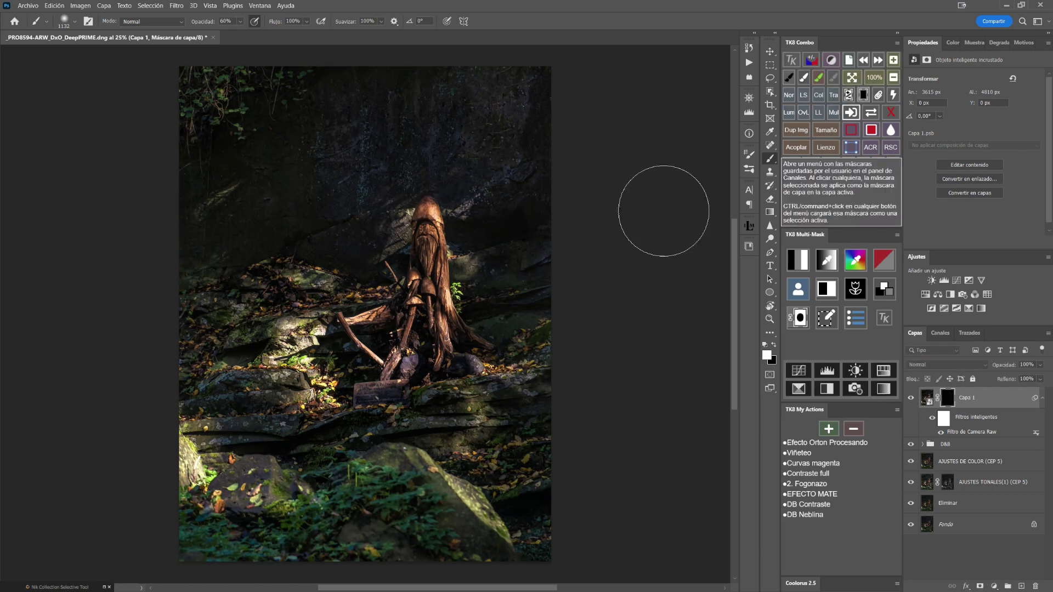
{"action": "left_click", "coordinate": [872, 78]}
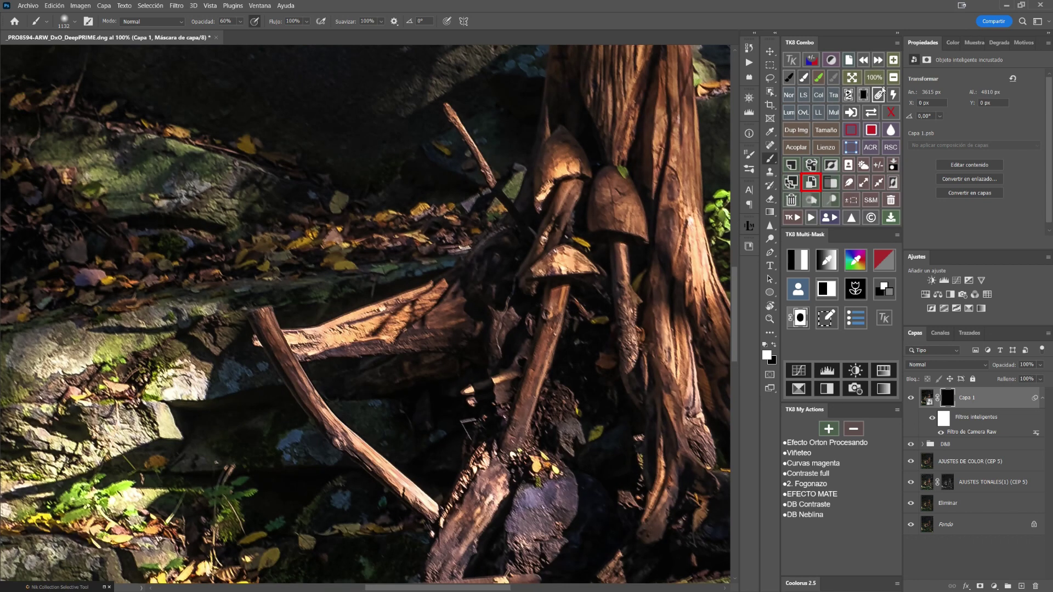
{"action": "left_click", "coordinate": [893, 77]}
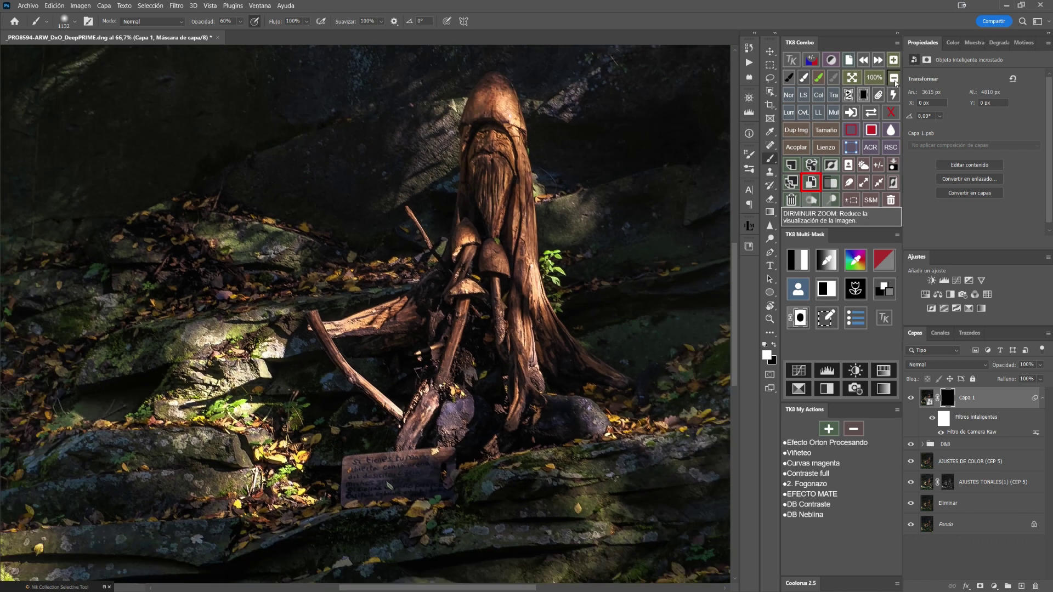
{"action": "left_click", "coordinate": [893, 78]}
{"action": "key", "text": "v"}
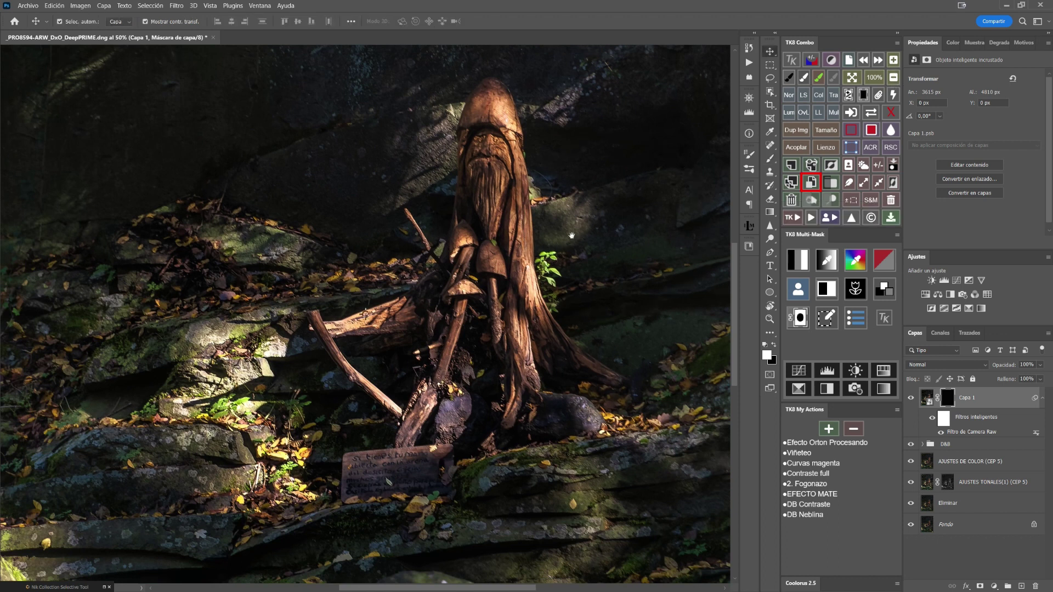
{"action": "left_click_drag", "start_coordinate": [572, 236], "coordinate": [511, 361]}
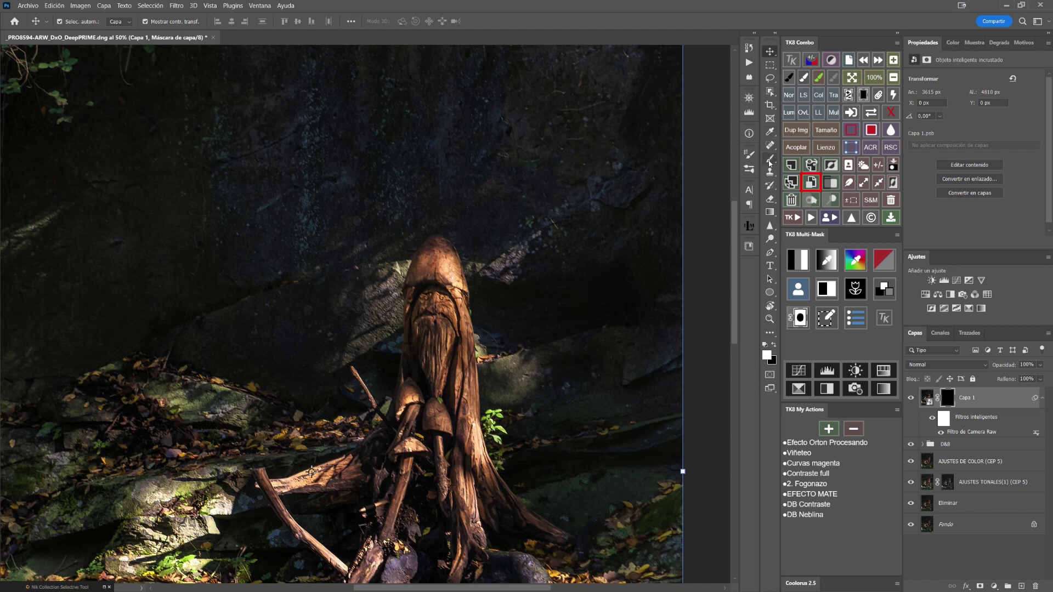
{"action": "key", "text": "b"}
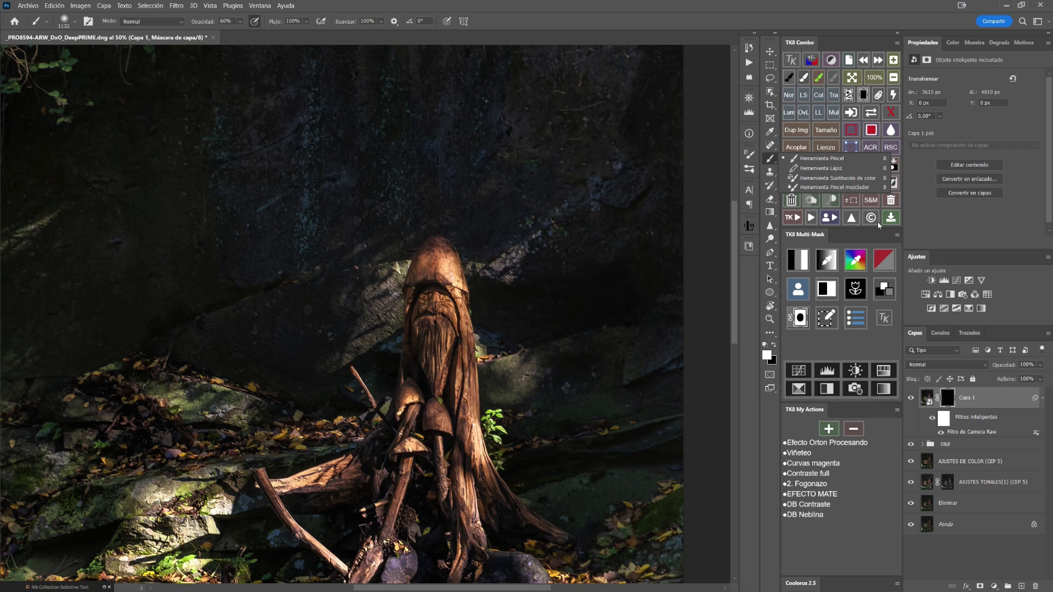
{"action": "left_click", "coordinate": [893, 78]}
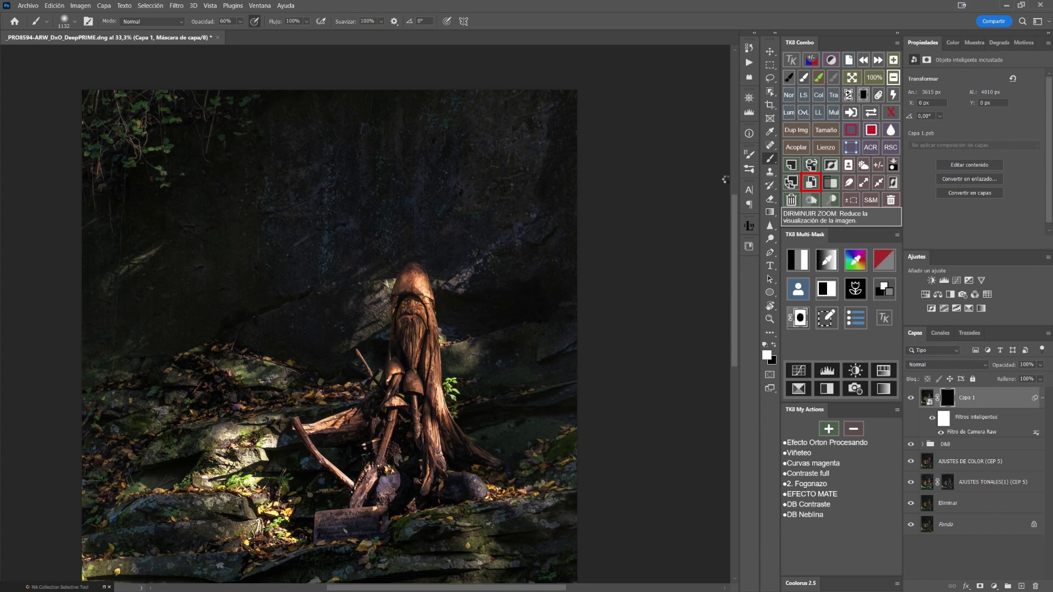
Fit the whole photo on screen and show Capa 1 again to compare its effect.
{"action": "left_click", "coordinate": [893, 78]}
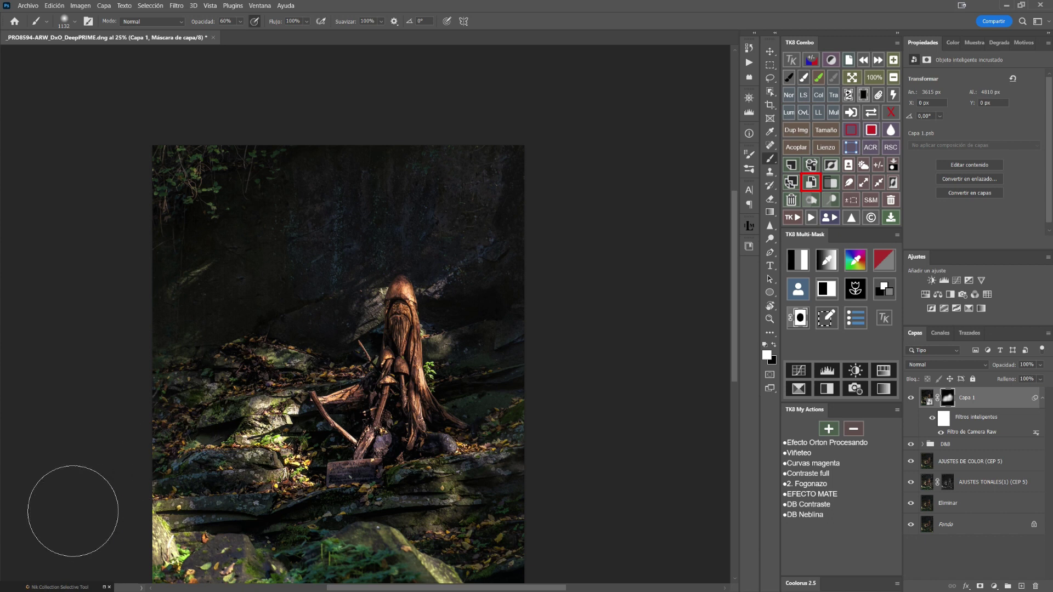
{"action": "left_click", "coordinate": [847, 81]}
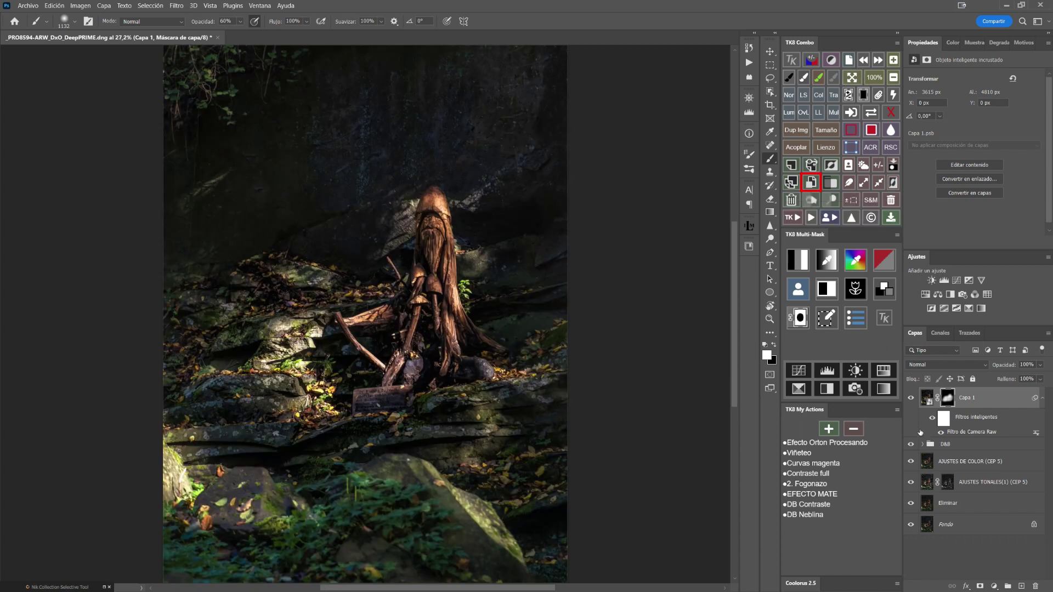
{"action": "left_click", "coordinate": [911, 400]}
Stamp all visible layers into a new Capa 2 layer and open it in Camera Raw.
{"action": "left_click", "coordinate": [811, 165]}
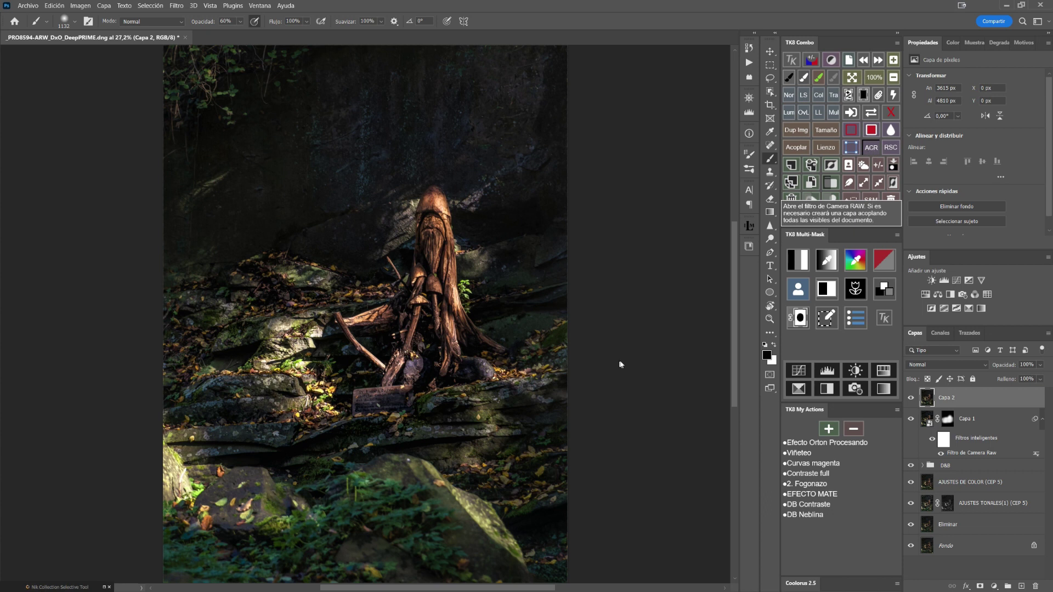
{"action": "left_click", "coordinate": [846, 385]}
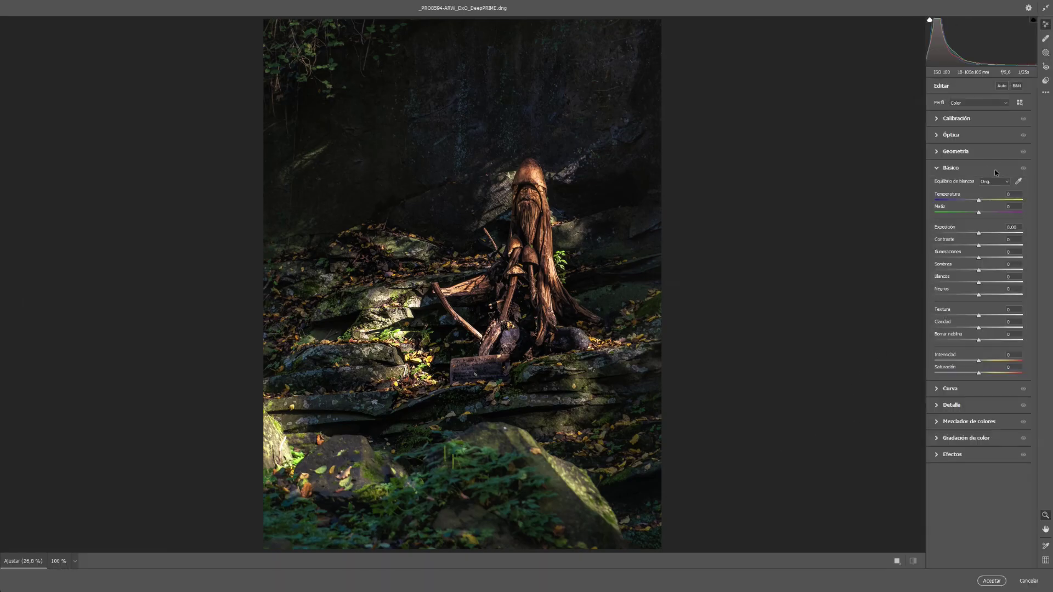
Add a linear gradient mask covering the lower foreground.
{"action": "left_click", "coordinate": [1048, 55]}
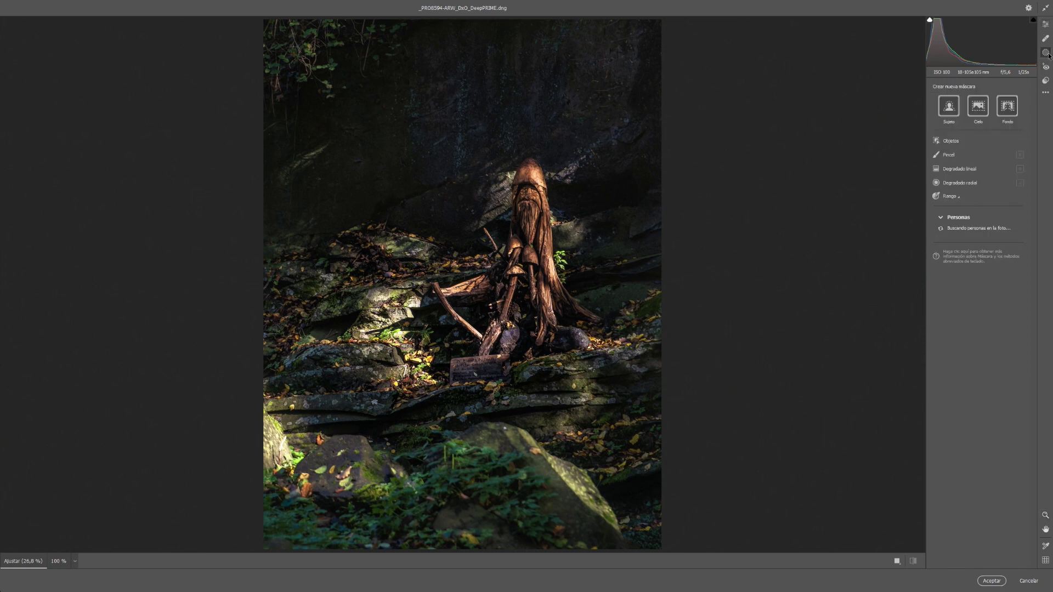
{"action": "left_click", "coordinate": [958, 170]}
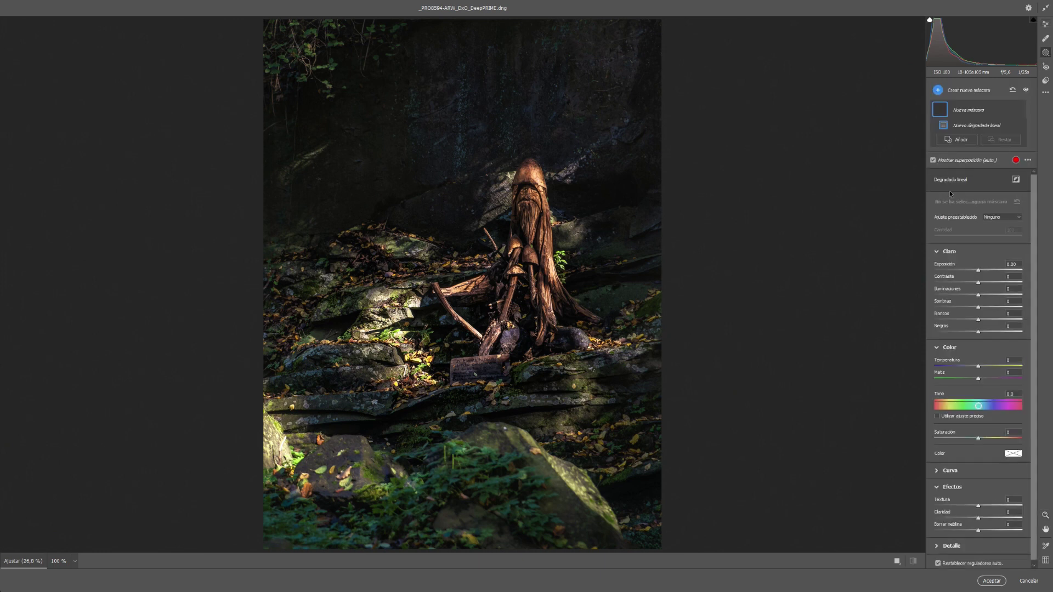
{"action": "left_click_drag", "start_coordinate": [433, 472], "coordinate": [437, 349]}
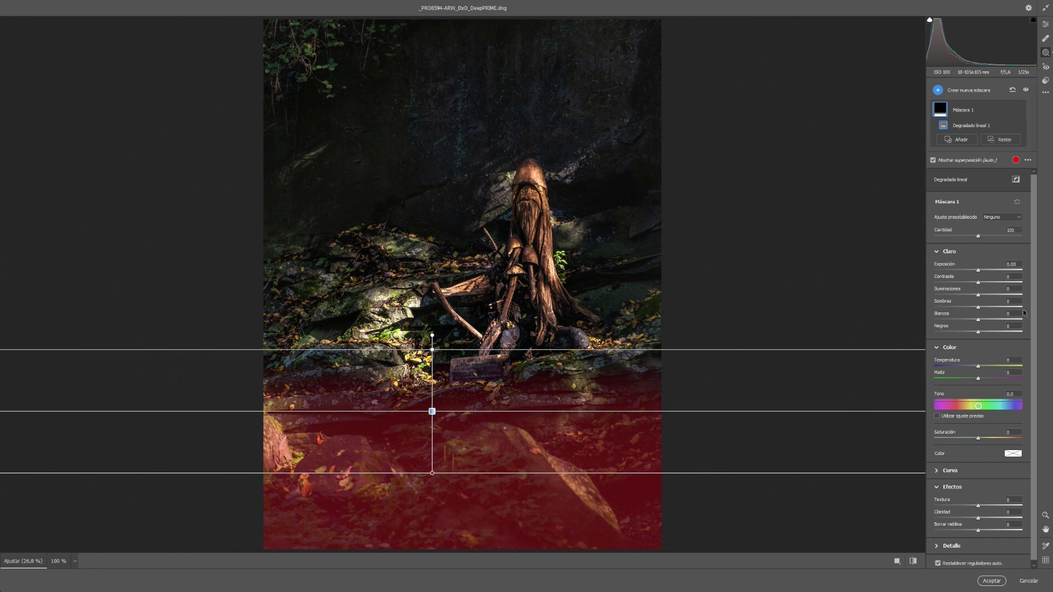
Darken the masked foreground: exposure -0,60, highlights -68, slightly lower contrast, dehaze -24.
{"action": "left_click_drag", "start_coordinate": [978, 270], "coordinate": [969, 271]}
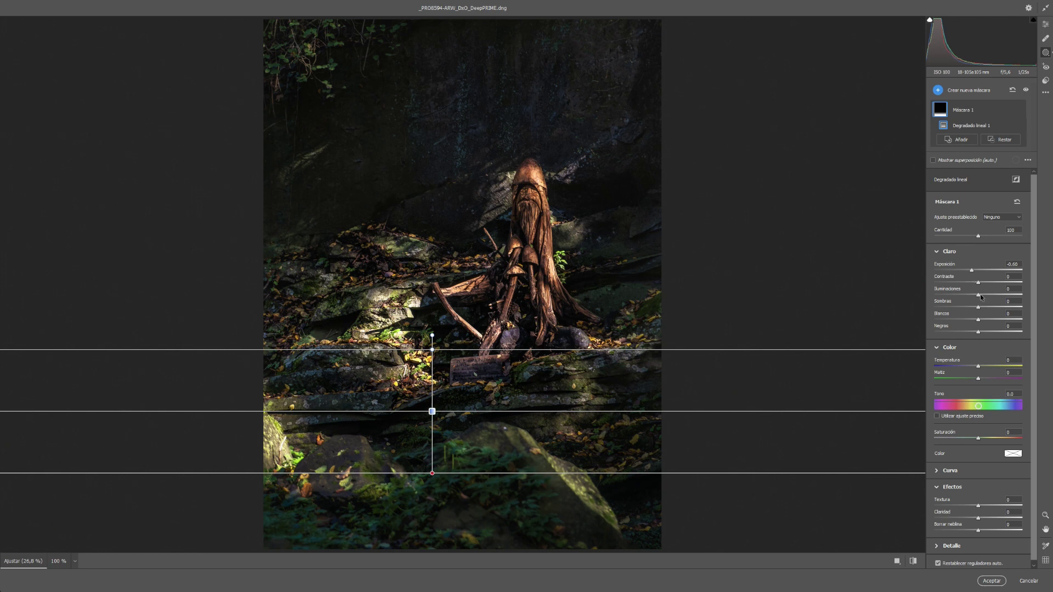
{"action": "left_click_drag", "start_coordinate": [981, 296], "coordinate": [948, 301]}
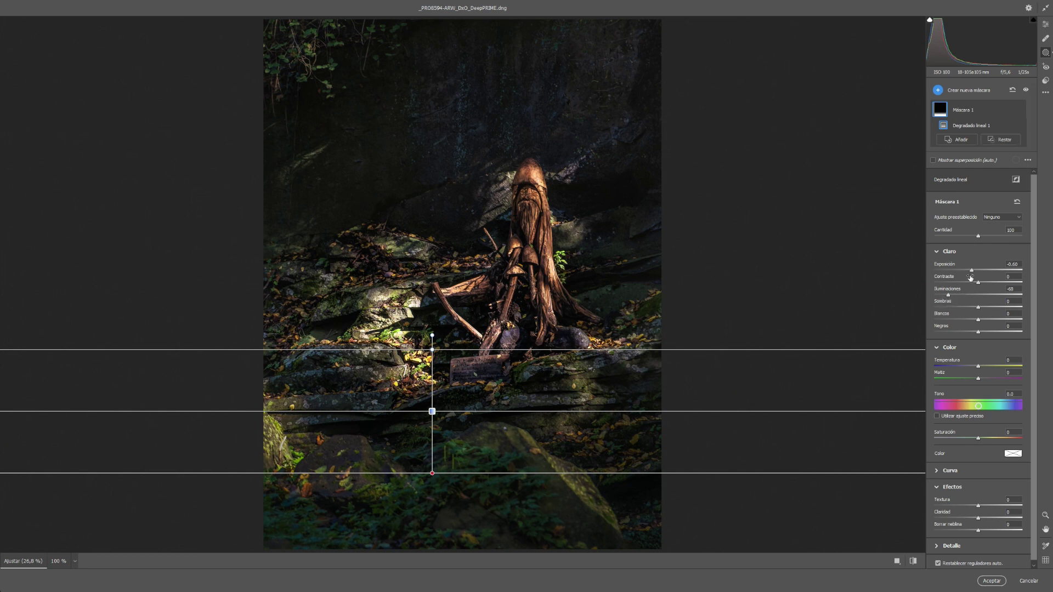
{"action": "left_click_drag", "start_coordinate": [979, 282], "coordinate": [978, 290]}
{"action": "scroll", "coordinate": [1020, 494], "scroll_direction": "down", "scroll_amount": 1}
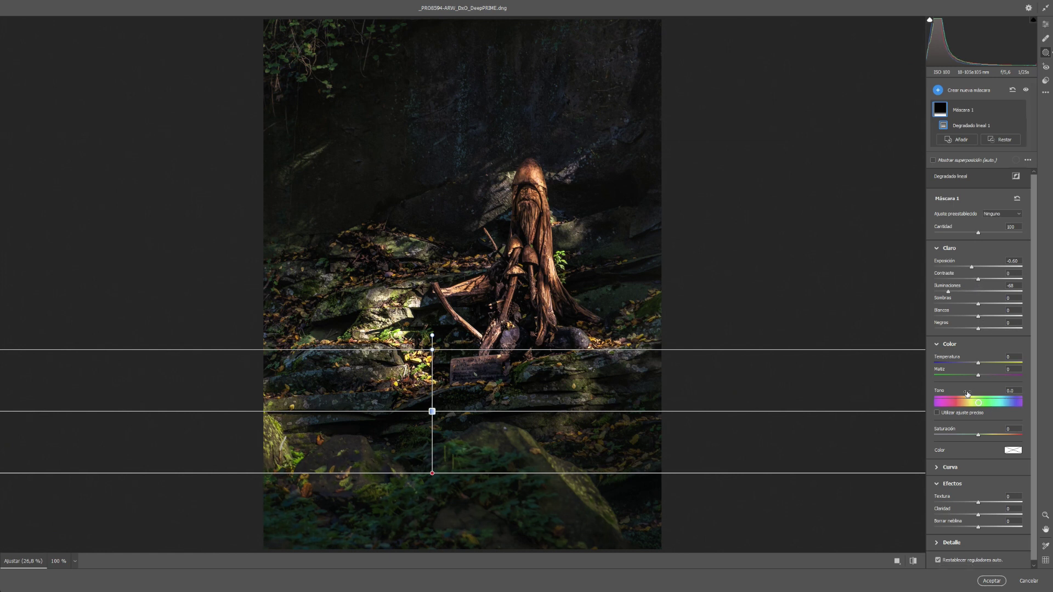
{"action": "left_click_drag", "start_coordinate": [980, 529], "coordinate": [977, 530]}
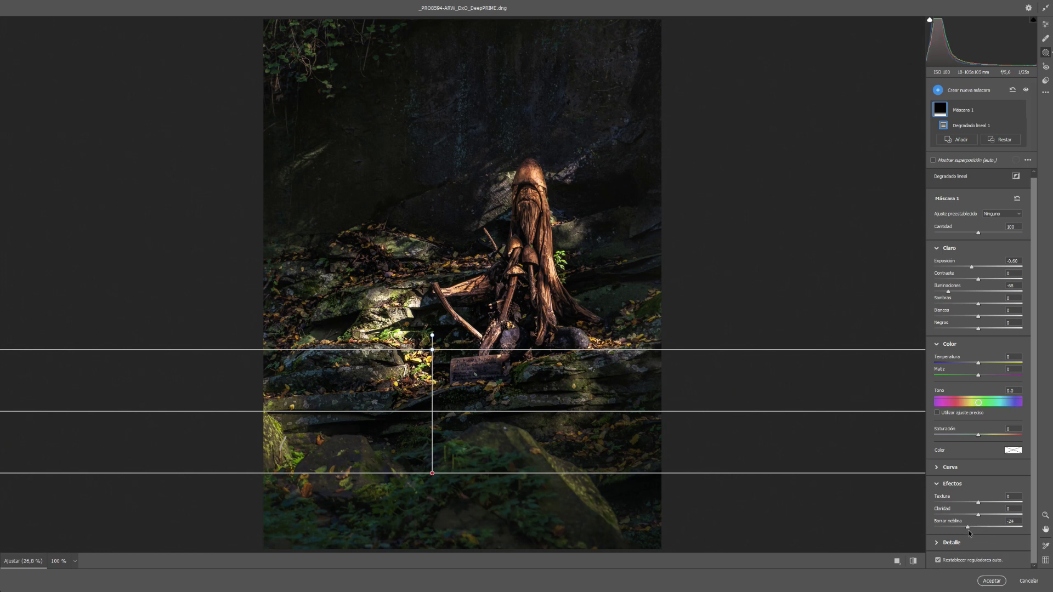
Refine the mask's dehaze, compare it on/off, settle exposure at -0.80, and apply.
{"action": "mouse_move", "coordinate": [968, 531]}
{"action": "left_mouse_down"}
{"action": "mouse_move", "coordinate": [957, 539]}
{"action": "mouse_move", "coordinate": [981, 541]}
{"action": "left_mouse_up"}
{"action": "left_click_drag", "start_coordinate": [969, 265], "coordinate": [966, 277]}
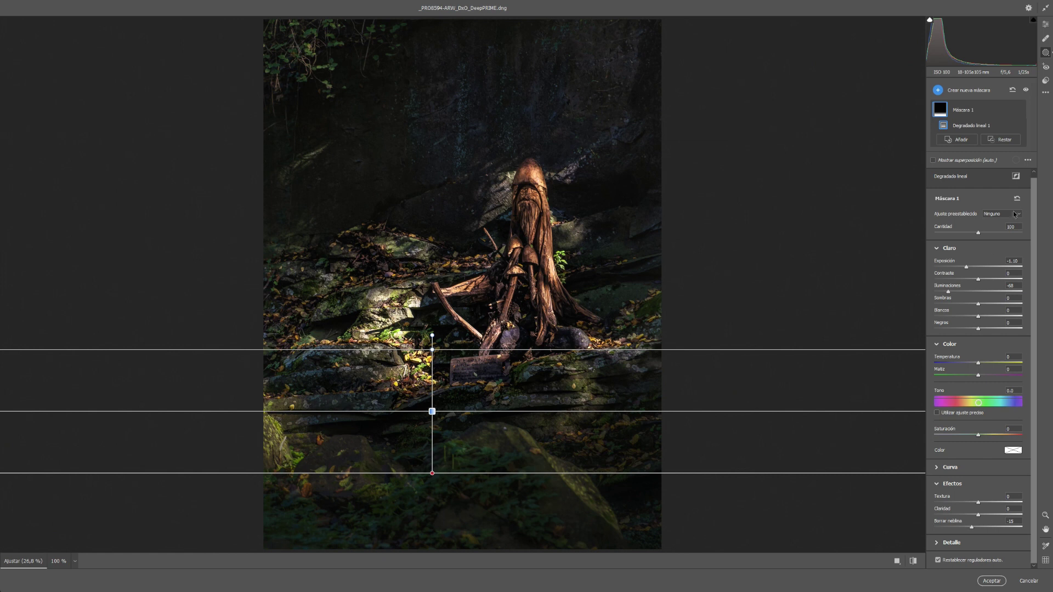
{"action": "left_click", "coordinate": [1019, 109]}
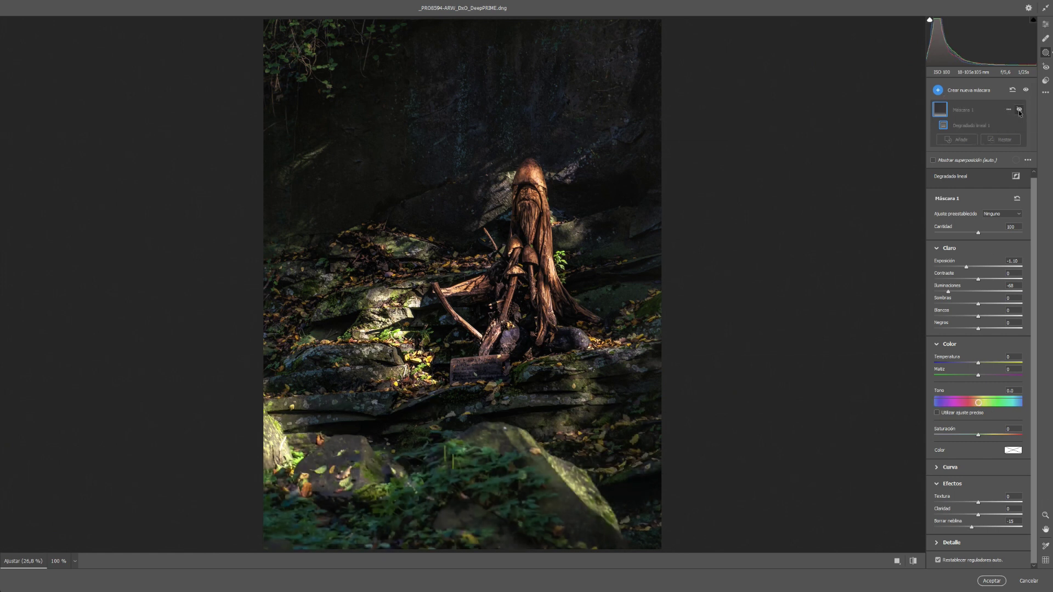
{"action": "left_click", "coordinate": [1018, 111]}
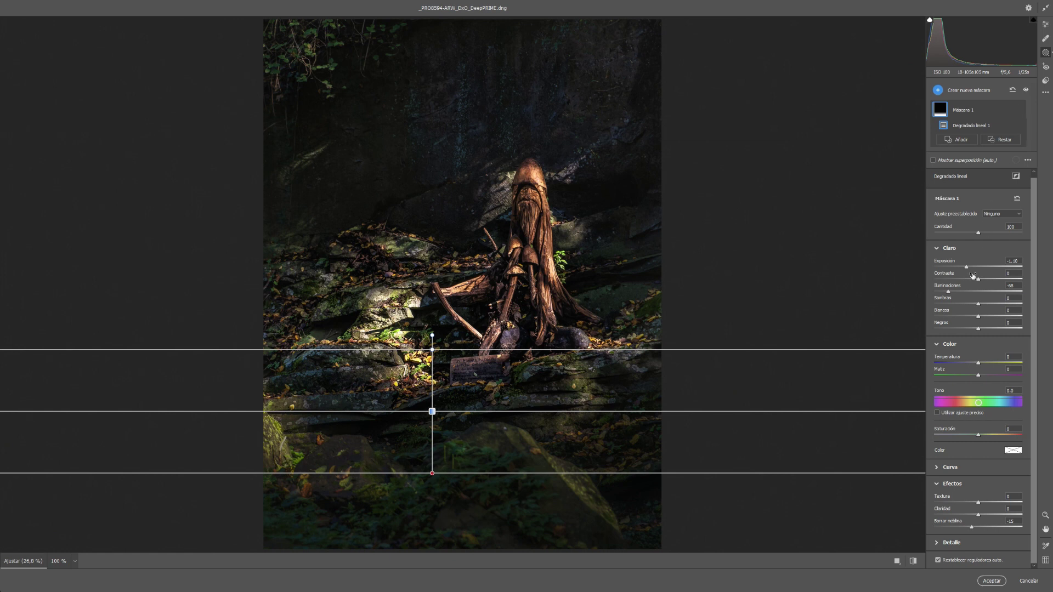
{"action": "left_click_drag", "start_coordinate": [966, 267], "coordinate": [969, 268]}
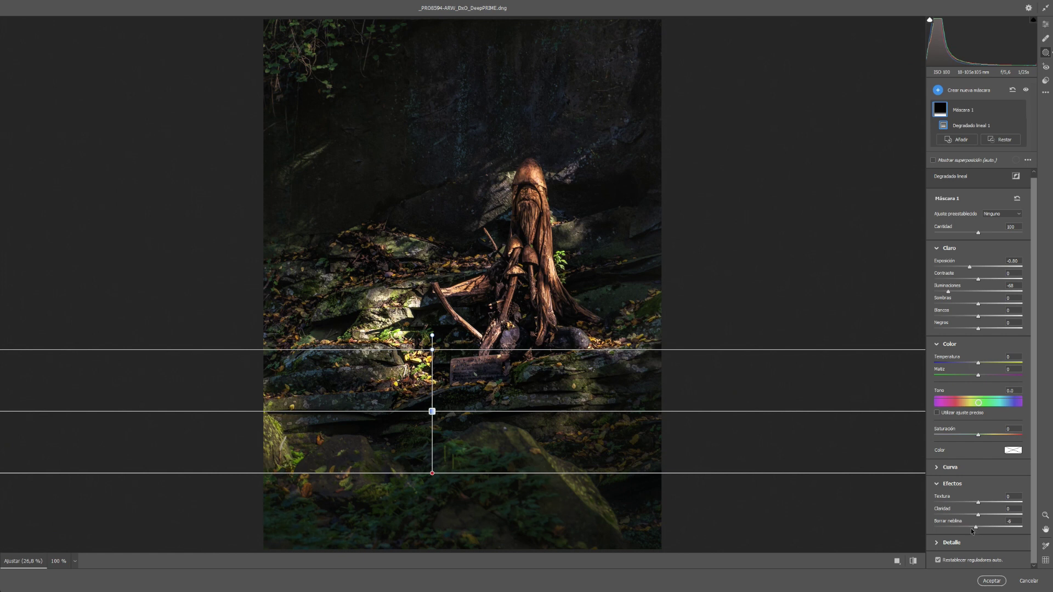
{"action": "left_click", "coordinate": [992, 580]}
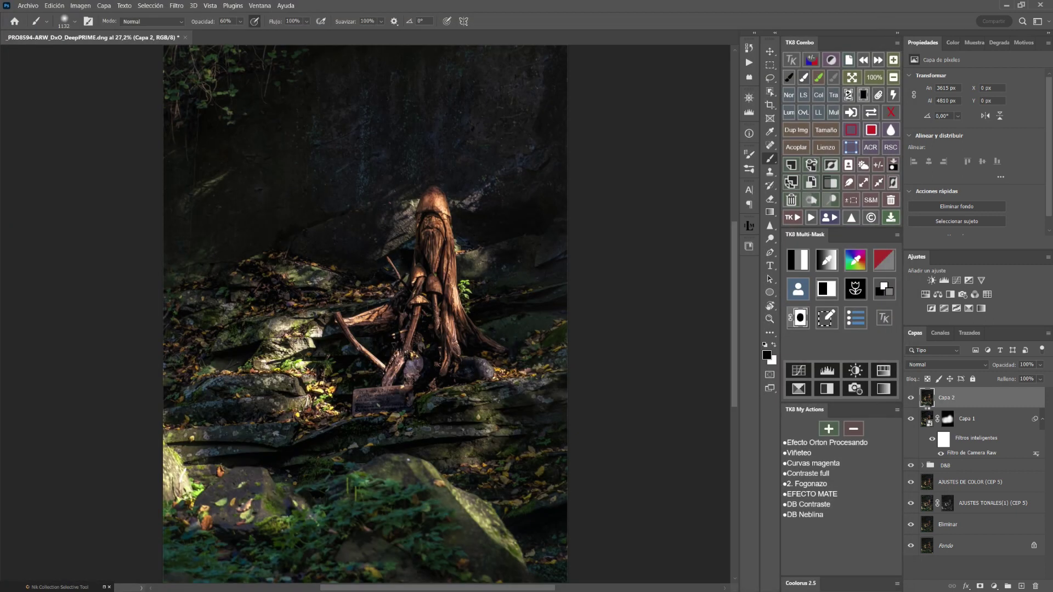
Rename Capa 2 to 'Oscurecer primer plano' and zoom the view out.
{"action": "double_click", "coordinate": [944, 399]}
{"action": "type", "text": "Oscurecer primer plano"}
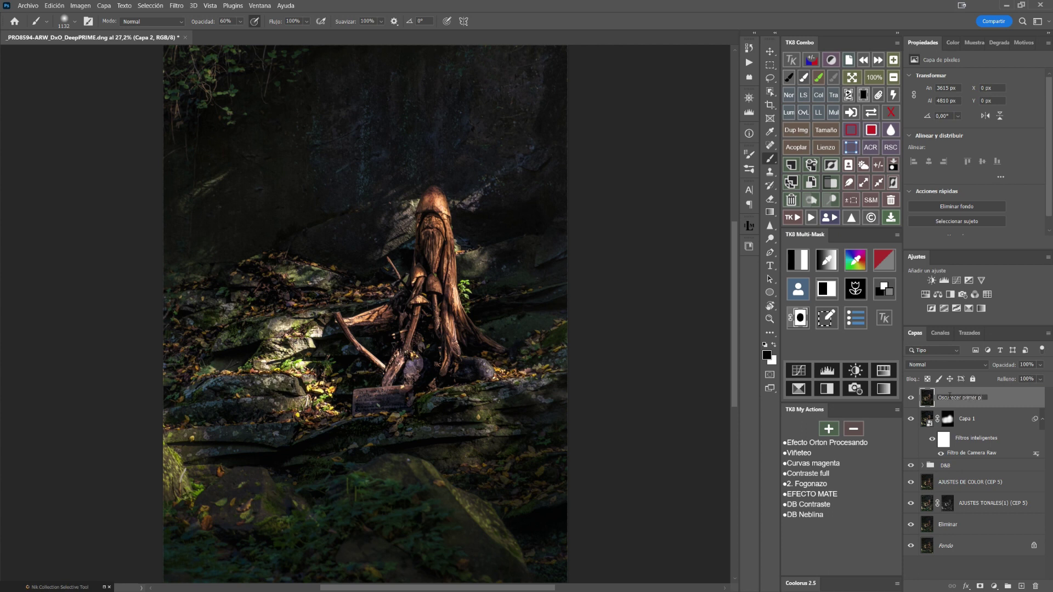
{"action": "key", "text": "Return"}
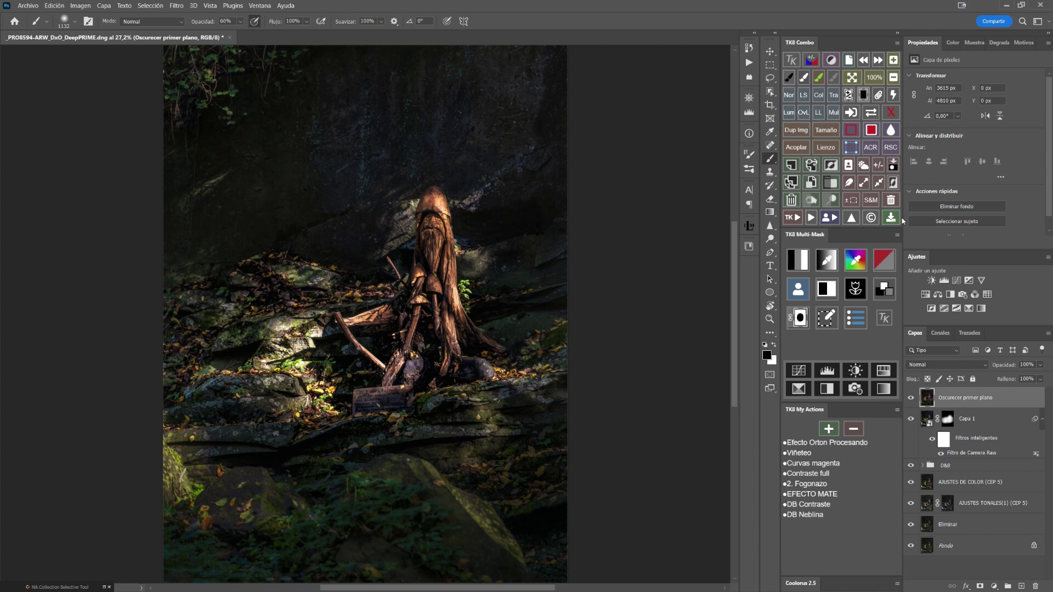
{"action": "left_click", "coordinate": [893, 77]}
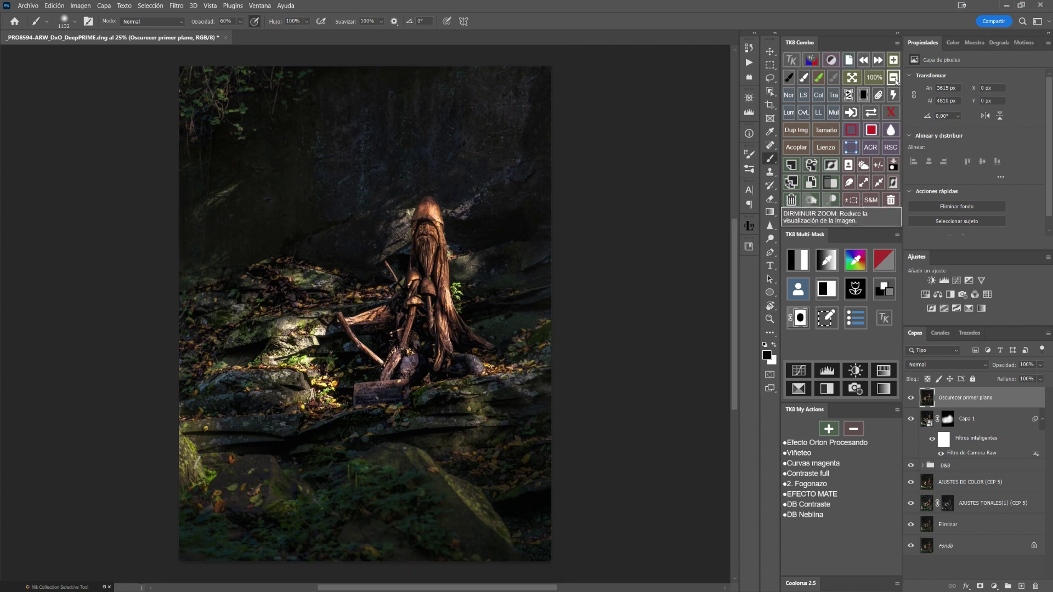
{"action": "left_click", "coordinate": [893, 77]}
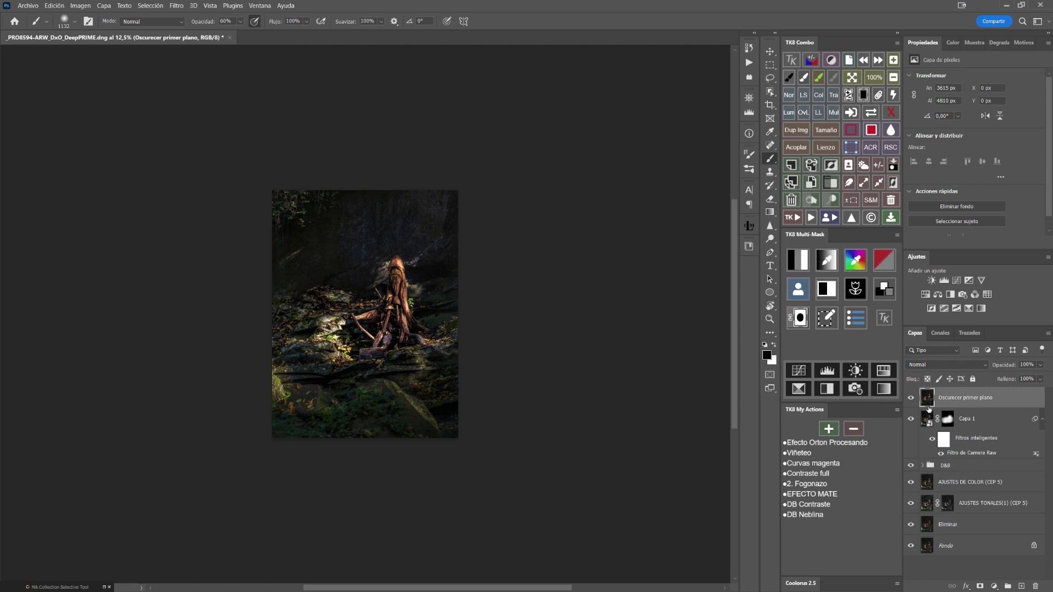
Run the '2. Fogonazo' action to add the warm colour-fill group and expand it.
{"action": "left_click", "coordinate": [811, 484]}
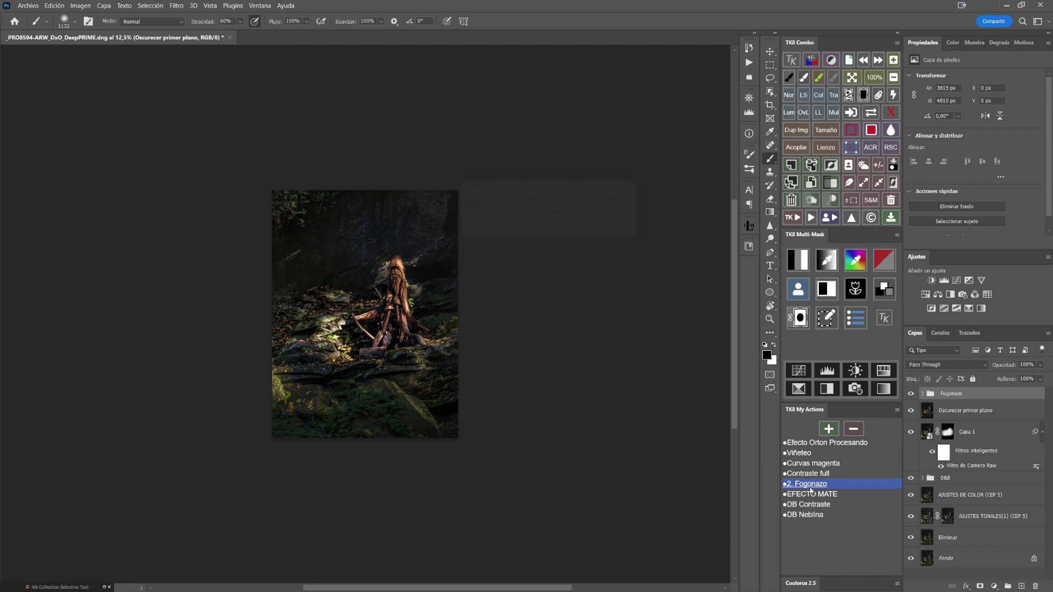
{"action": "left_click", "coordinate": [528, 239]}
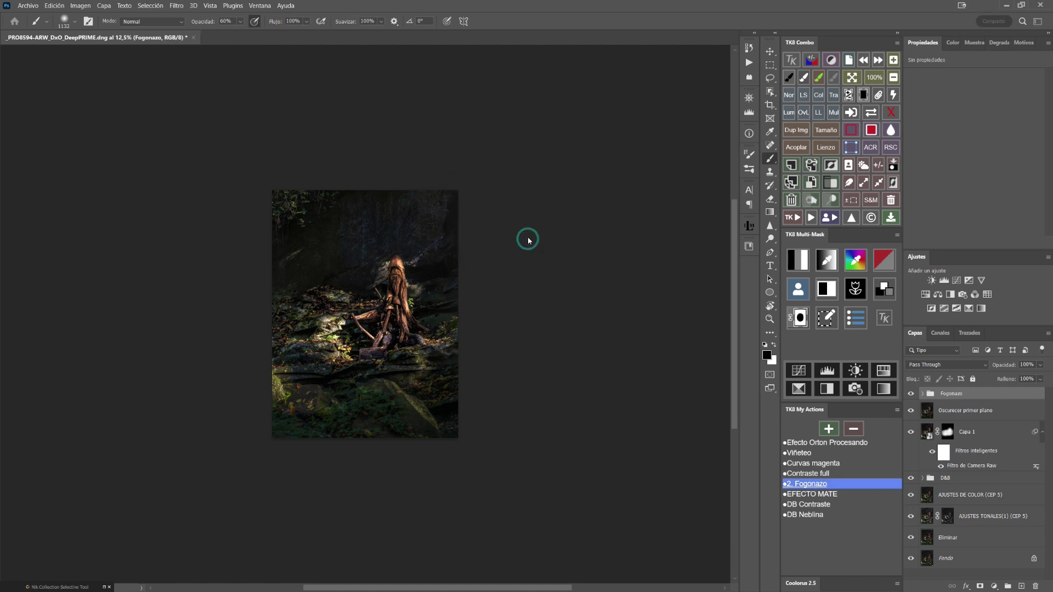
{"action": "left_click", "coordinate": [924, 398]}
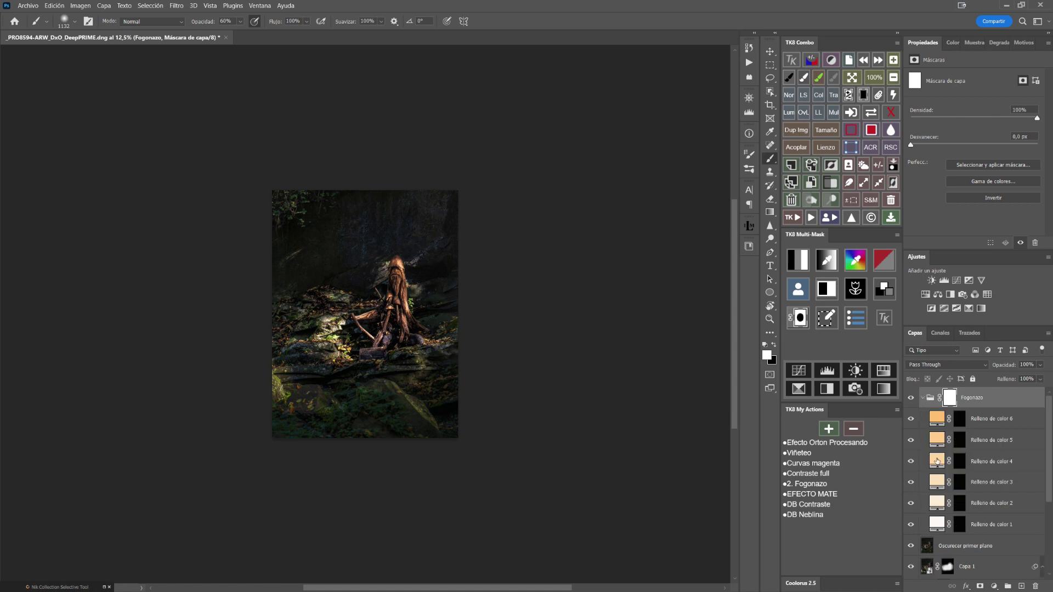
Paint white glow into the upper-right on the Relleno de color 1–3 masks at 100% opacity.
{"action": "left_click", "coordinate": [959, 528]}
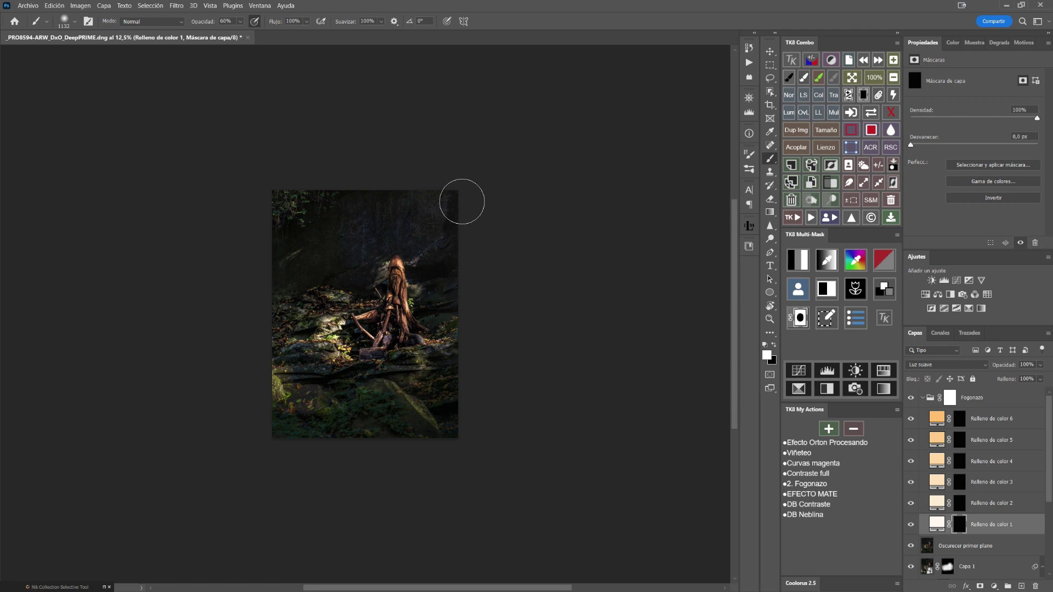
{"action": "left_click_drag", "start_coordinate": [195, 23], "coordinate": [473, 47]}
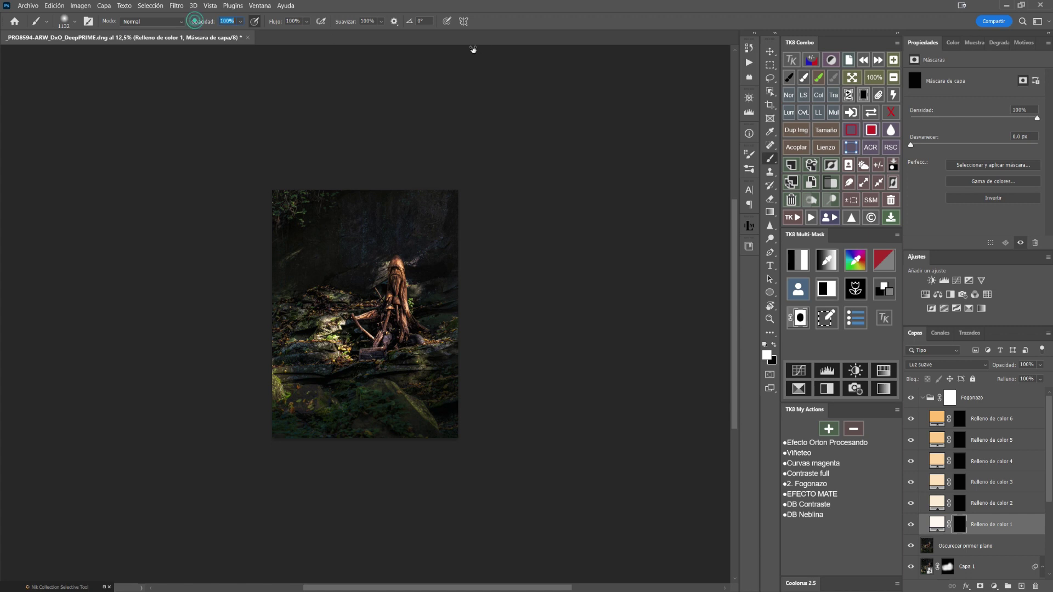
{"action": "left_click", "coordinate": [459, 199]}
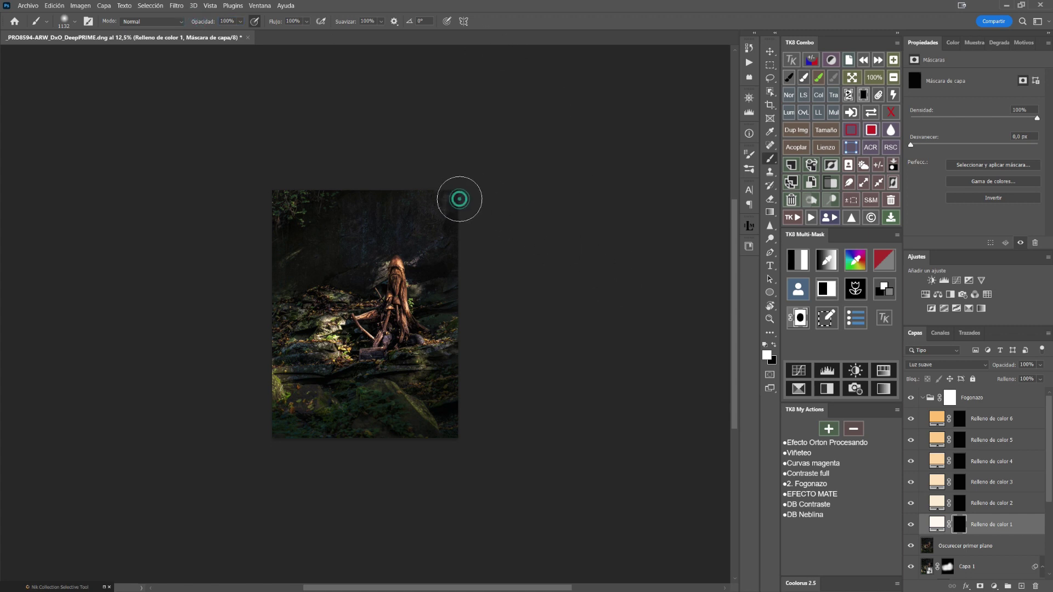
{"action": "left_click", "coordinate": [958, 510]}
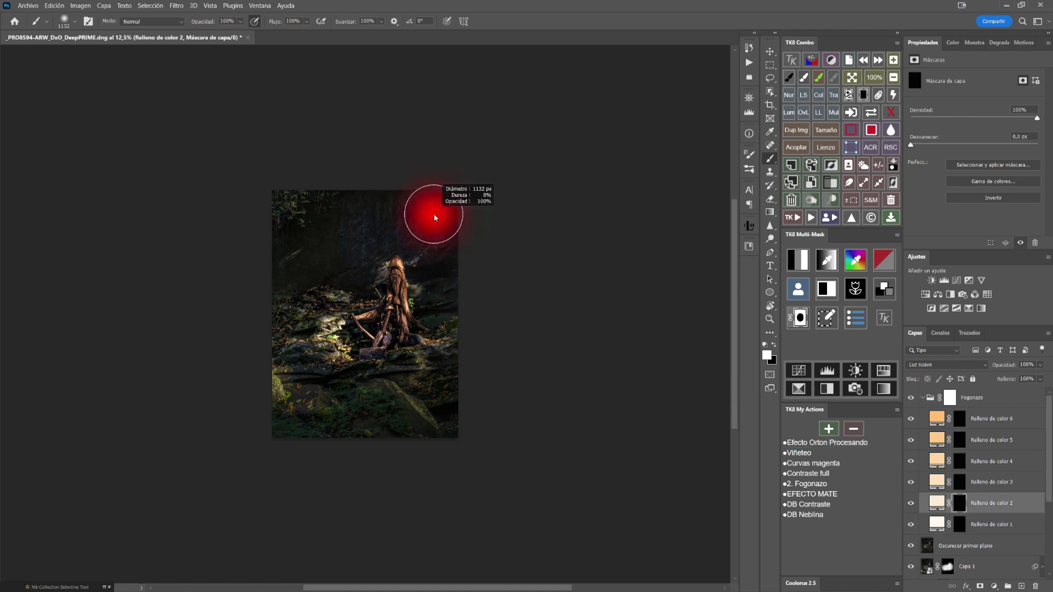
{"action": "left_click_drag", "start_coordinate": [456, 221], "coordinate": [447, 207]}
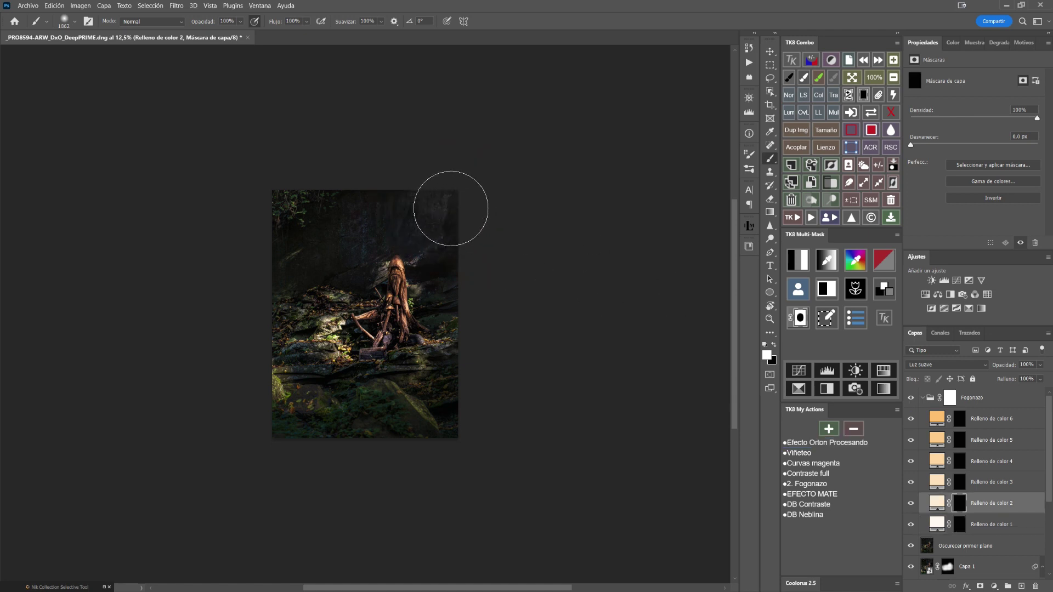
{"action": "left_click", "coordinate": [450, 207]}
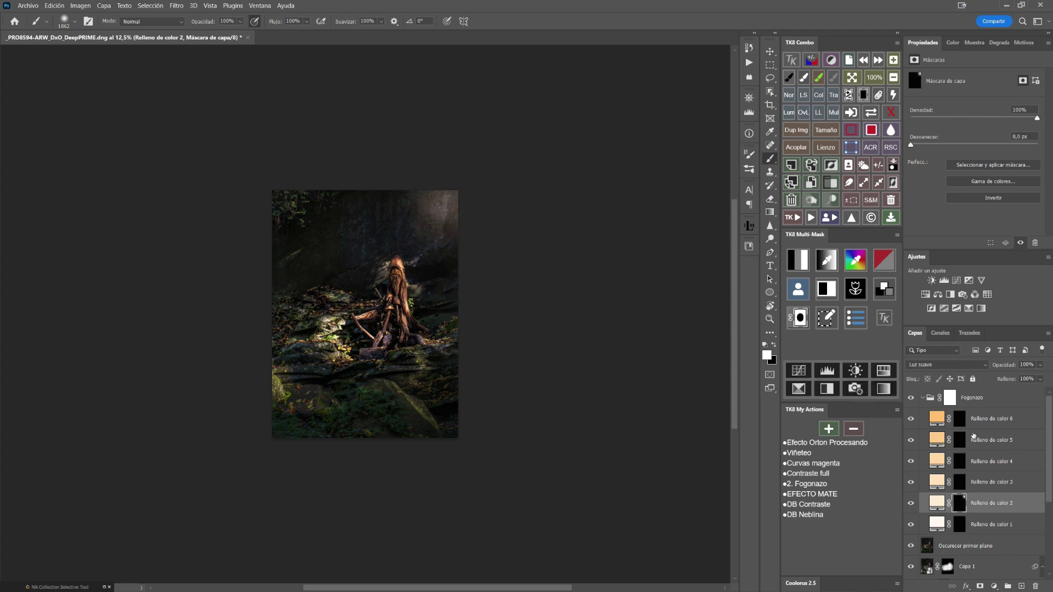
{"action": "left_click", "coordinate": [960, 483]}
{"action": "left_click_drag", "start_coordinate": [437, 217], "coordinate": [476, 219]}
{"action": "left_click", "coordinate": [459, 208]}
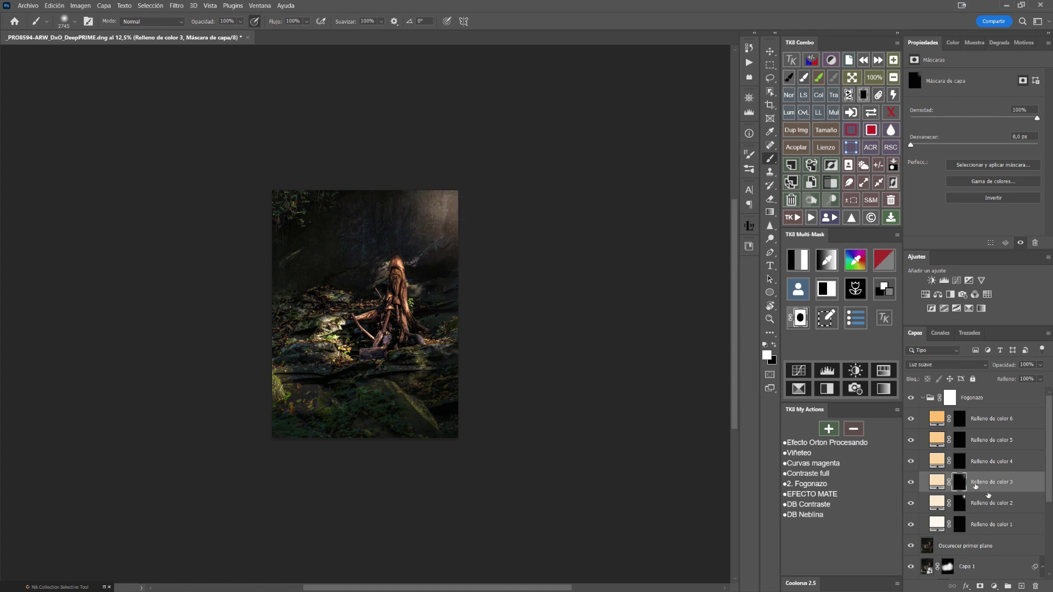
Paint white glow into the upper right on the Relleno de color 4 mask, using a brush of about 3359 px.
{"action": "left_click", "coordinate": [936, 461]}
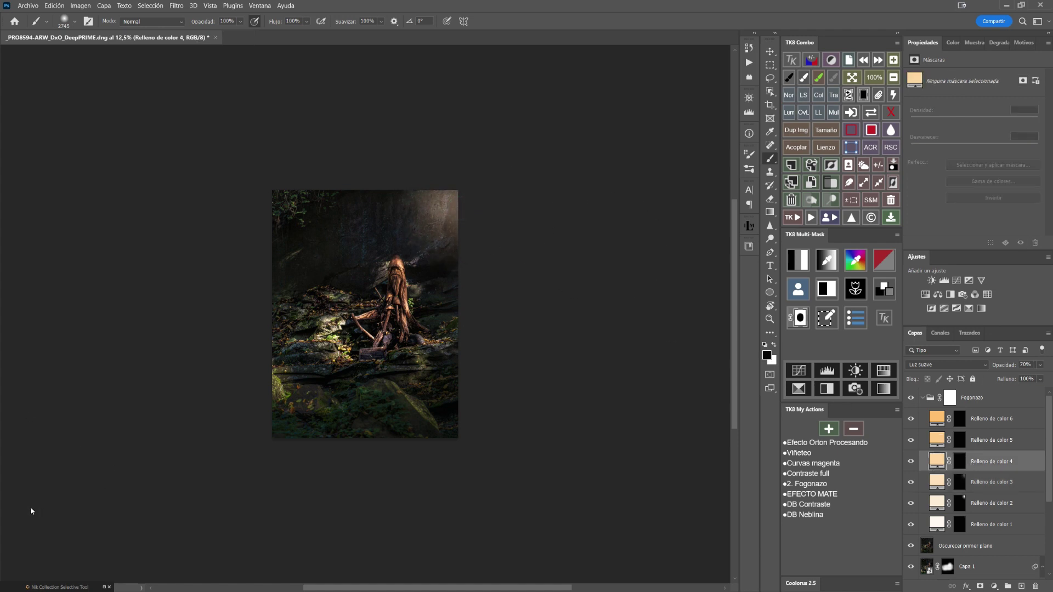
{"action": "left_click", "coordinate": [959, 462]}
{"action": "key", "text": "x"}
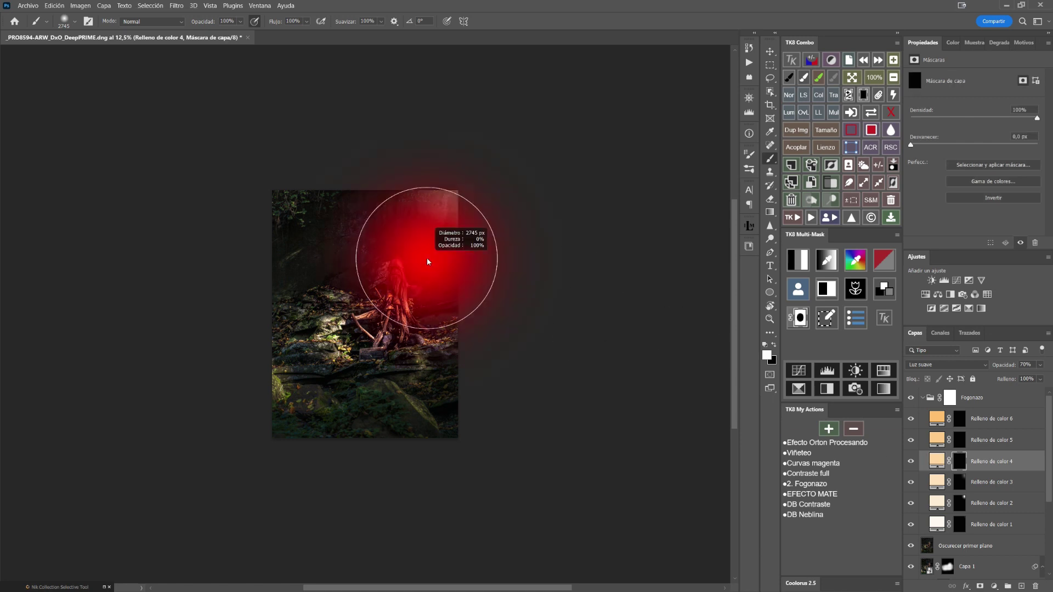
{"action": "left_click_drag", "start_coordinate": [459, 246], "coordinate": [466, 245]}
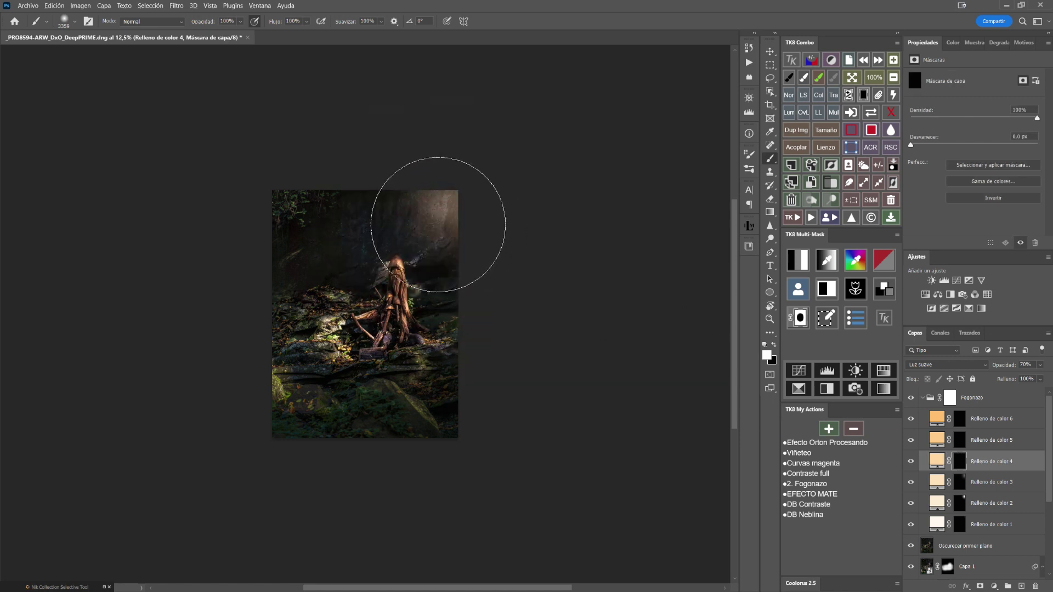
{"action": "left_click", "coordinate": [437, 222]}
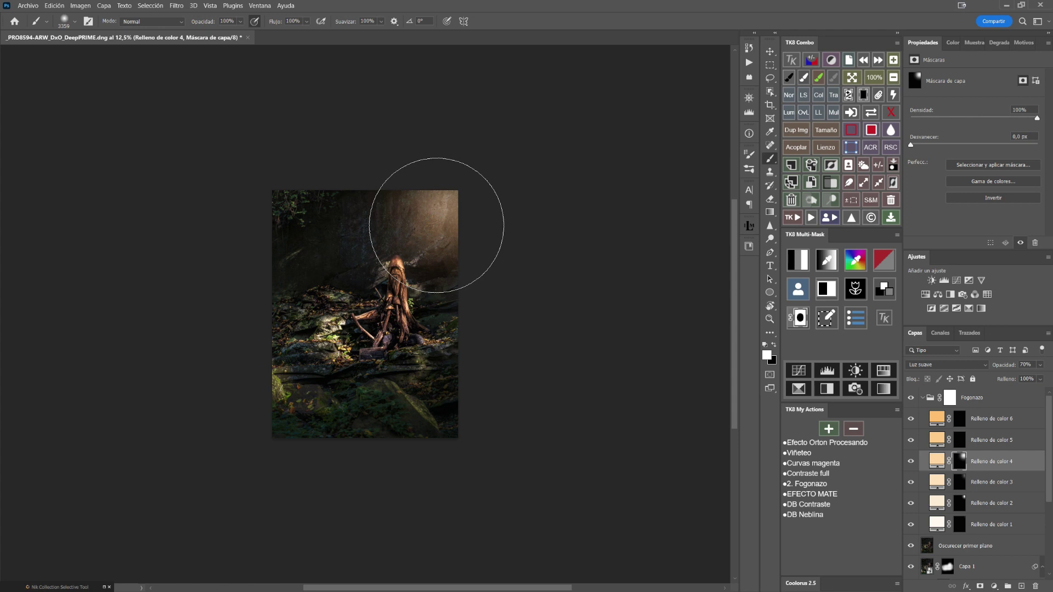
Paint the upper-right glow into the Relleno de color 5 and 6 masks with a brush up to 5000 px, then collapse Fogonazo.
{"action": "left_click", "coordinate": [960, 439]}
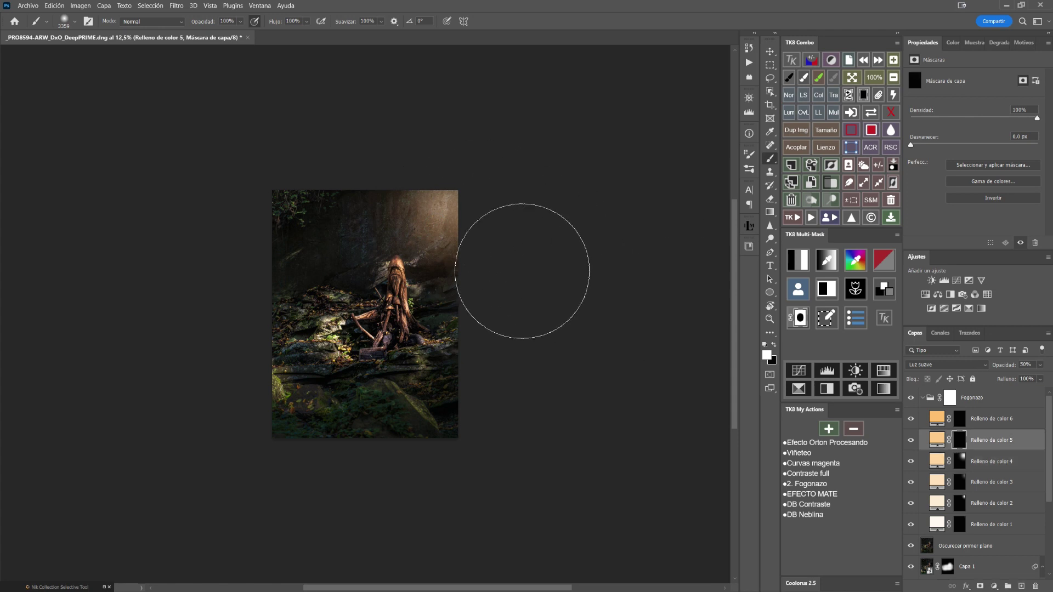
{"action": "left_click_drag", "start_coordinate": [390, 273], "coordinate": [437, 264]}
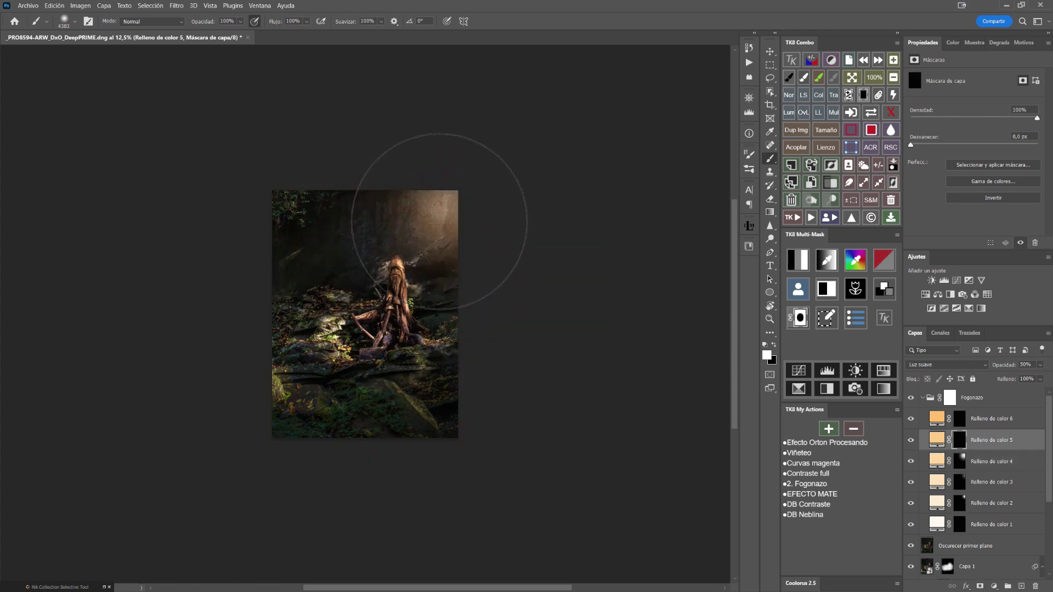
{"action": "left_click", "coordinate": [440, 222]}
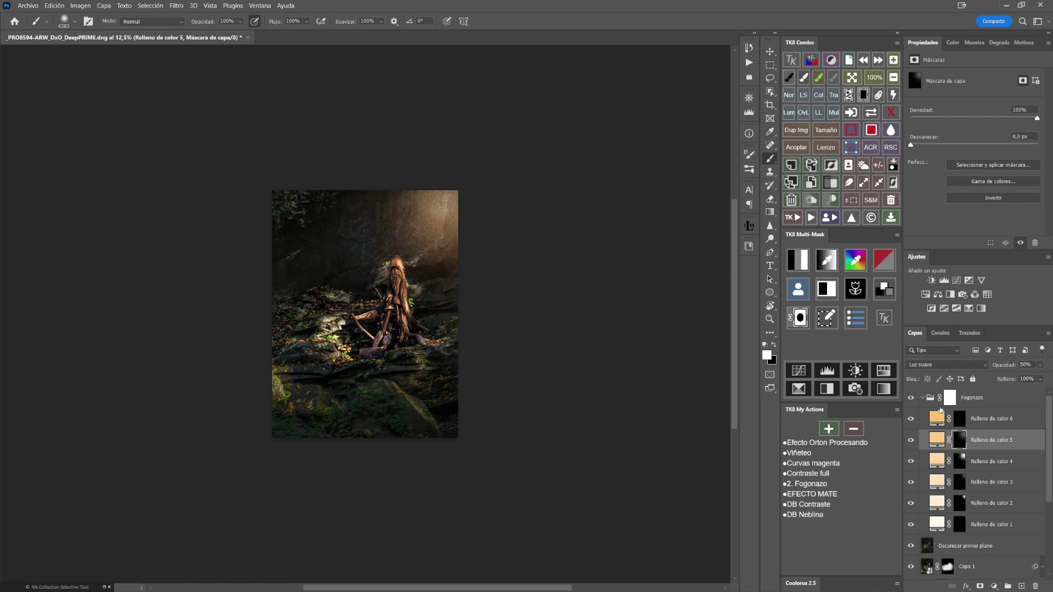
{"action": "left_click", "coordinate": [959, 419]}
{"action": "left_click_drag", "start_coordinate": [410, 316], "coordinate": [457, 316]}
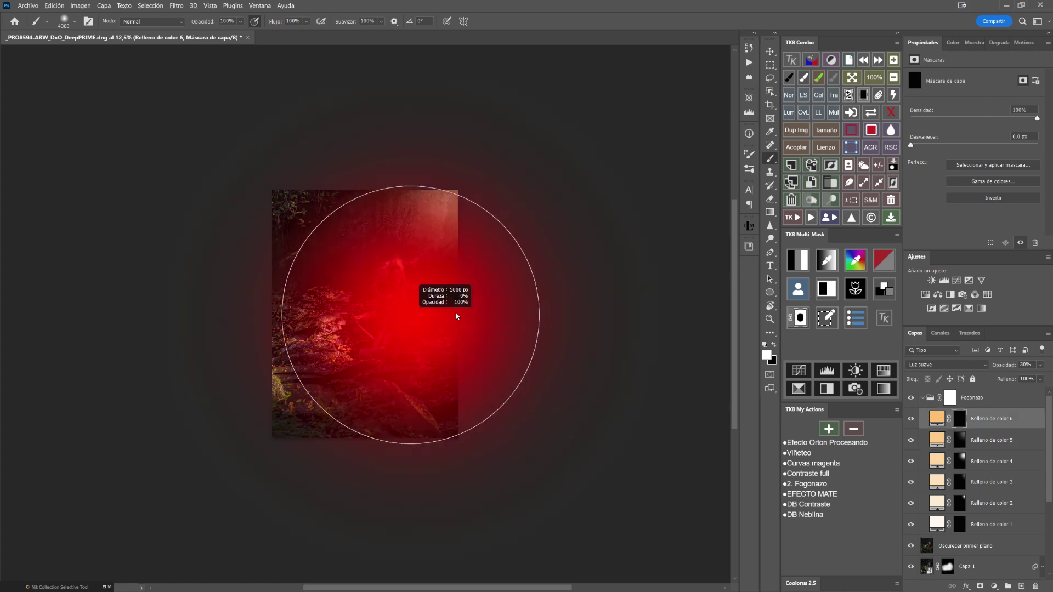
{"action": "left_click", "coordinate": [440, 247]}
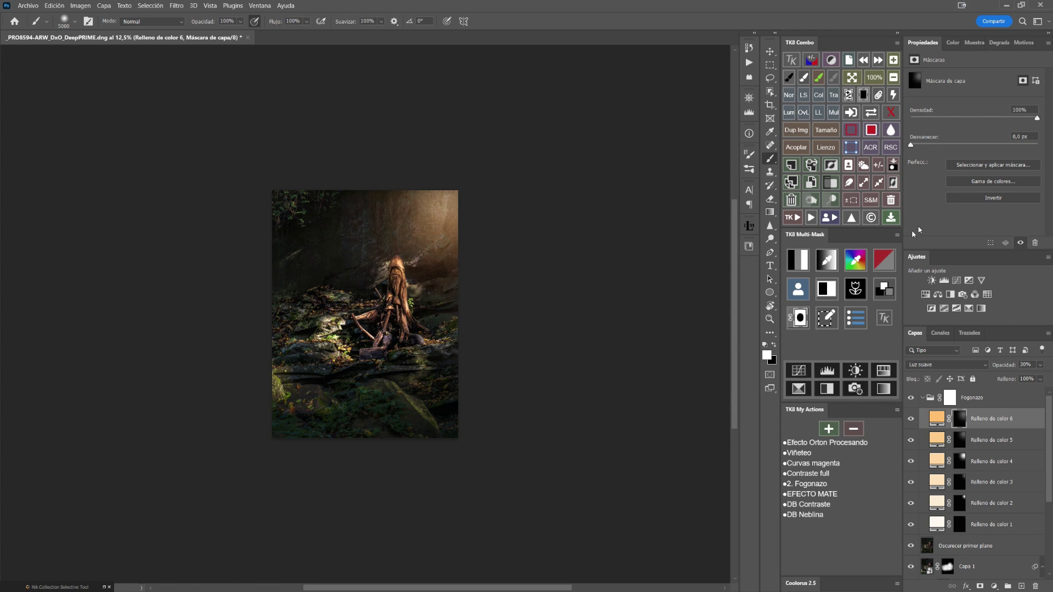
{"action": "left_click", "coordinate": [922, 398]}
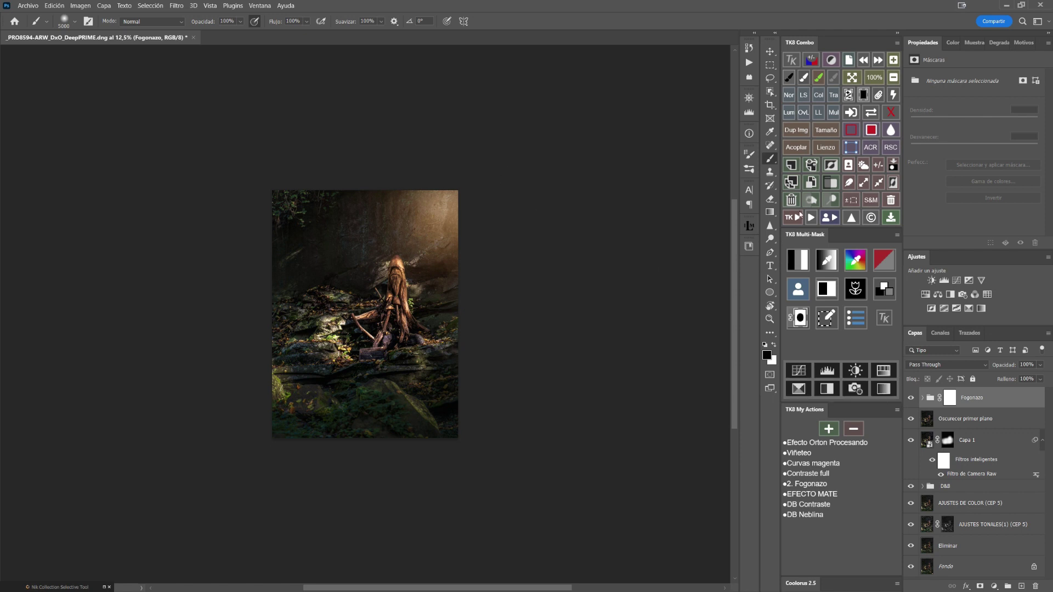
{"action": "left_click", "coordinate": [852, 77]}
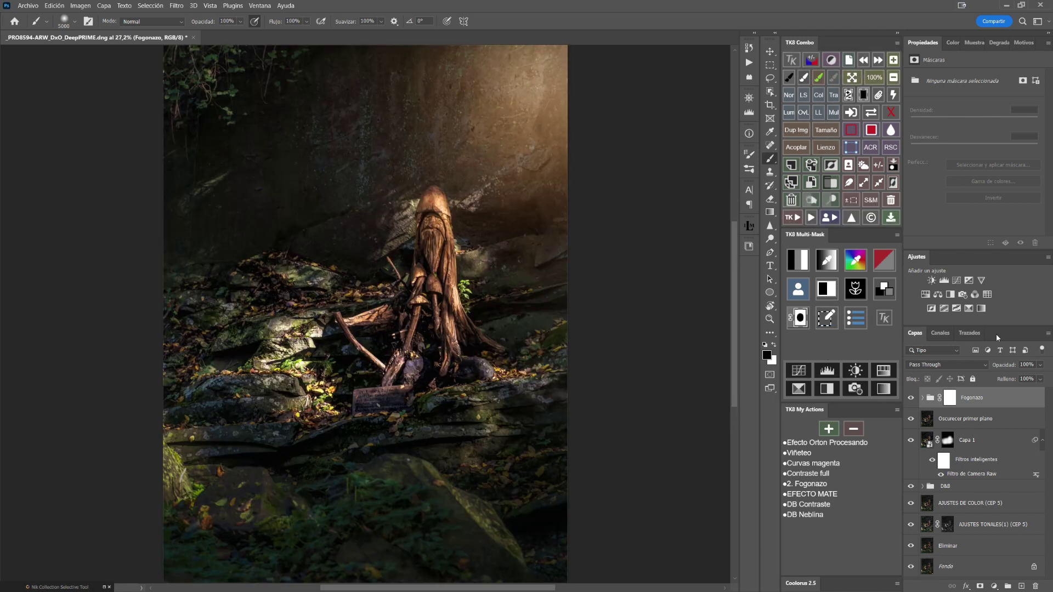
Apply a TK8 Multi-Mask 'Medios Tonos 2' luminosity mask to the Fogonazo group and compare it on and off.
{"action": "left_click", "coordinate": [912, 399]}
{"action": "left_click", "coordinate": [796, 264]}
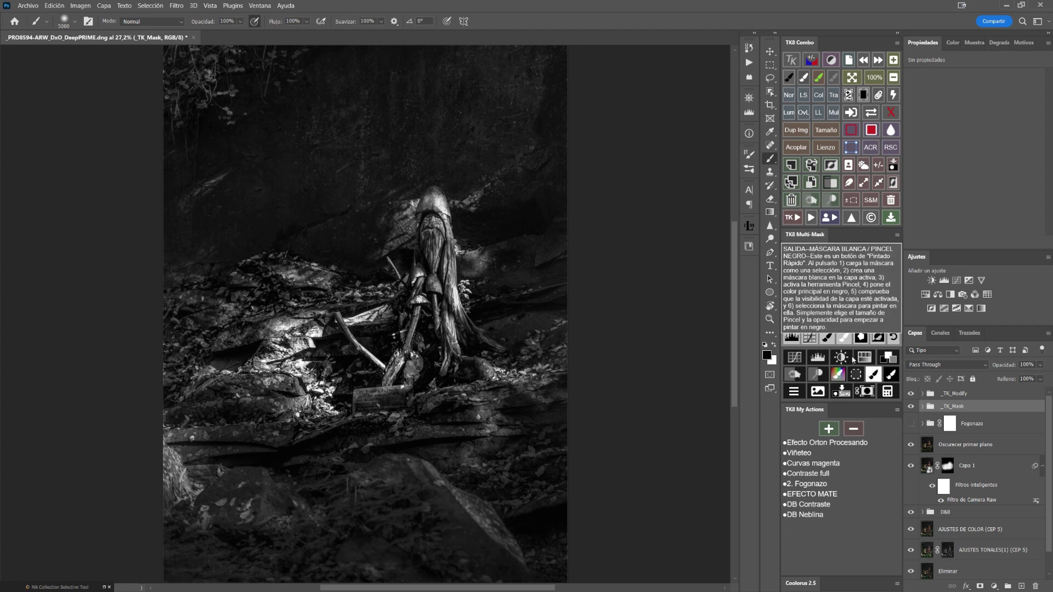
{"action": "left_click", "coordinate": [841, 315]}
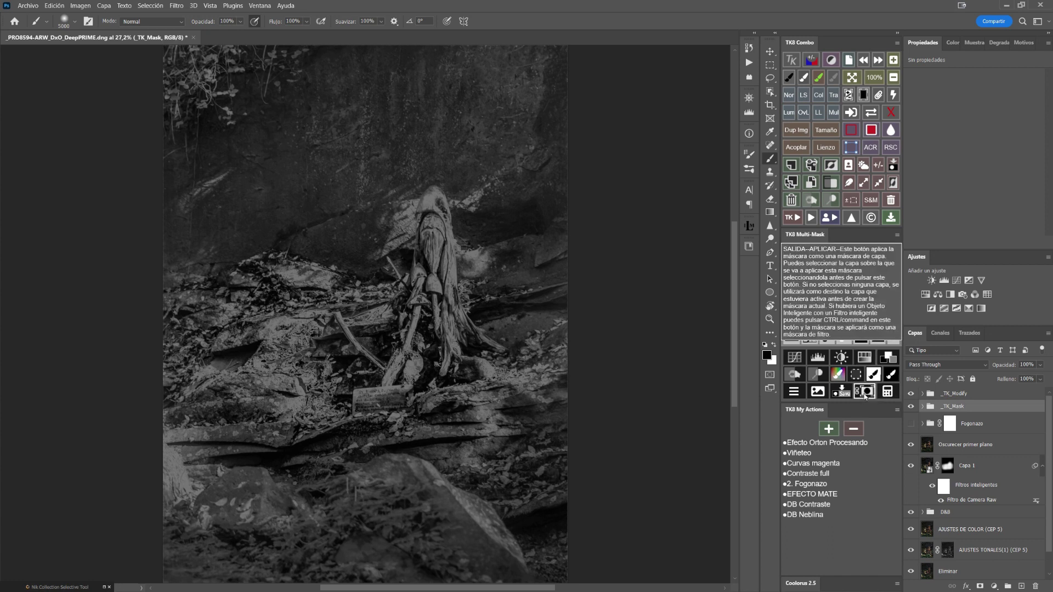
{"action": "left_click", "coordinate": [865, 393]}
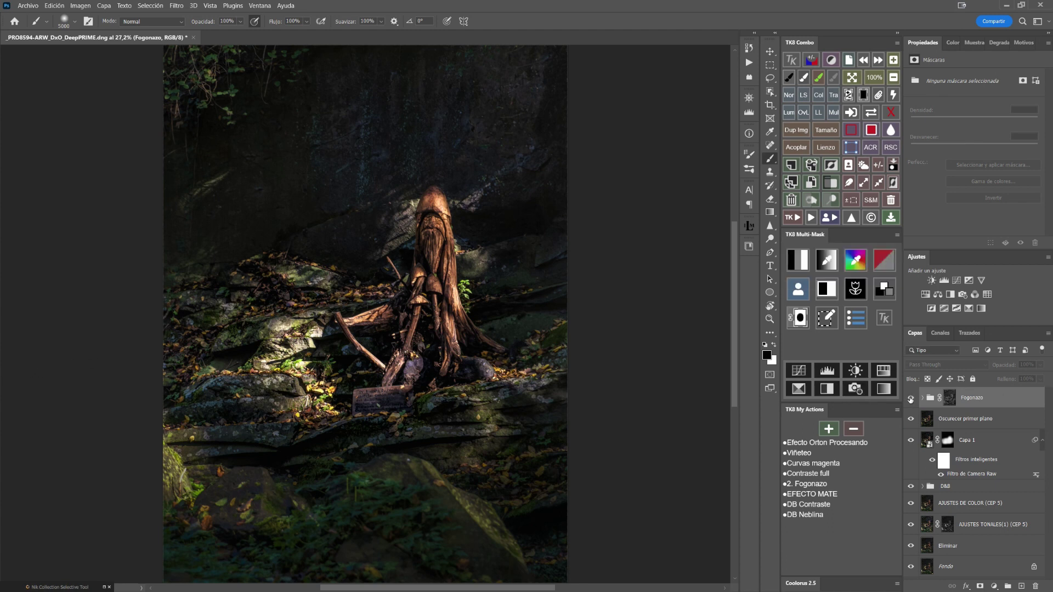
{"action": "left_click", "coordinate": [910, 398]}
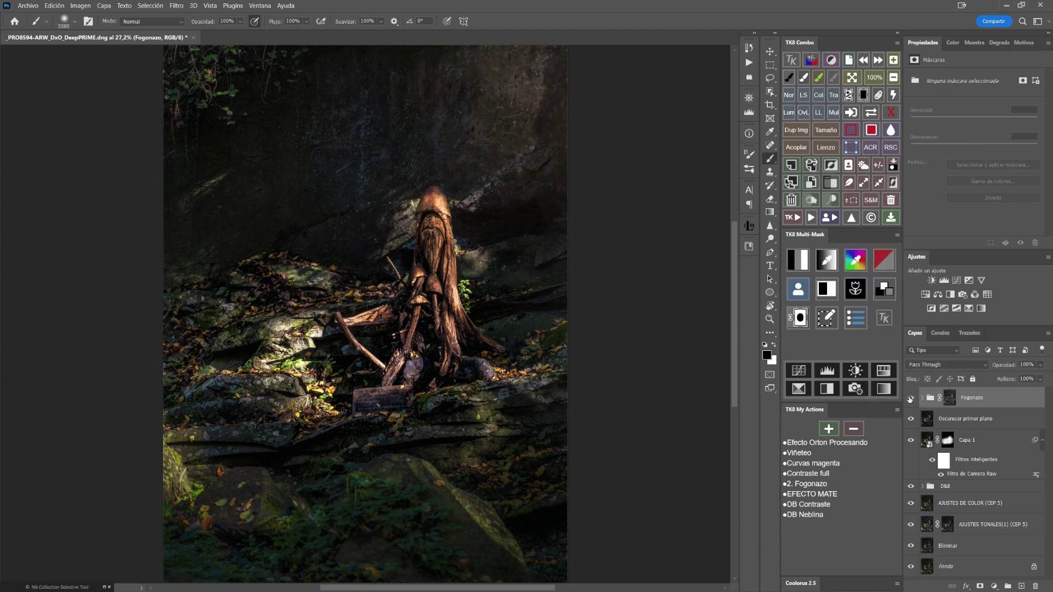
{"action": "left_click", "coordinate": [910, 398]}
Add four more glow dabs to the Relleno de color 4 mask with a brush shrunk to about 648 px.
{"action": "left_click", "coordinate": [922, 398]}
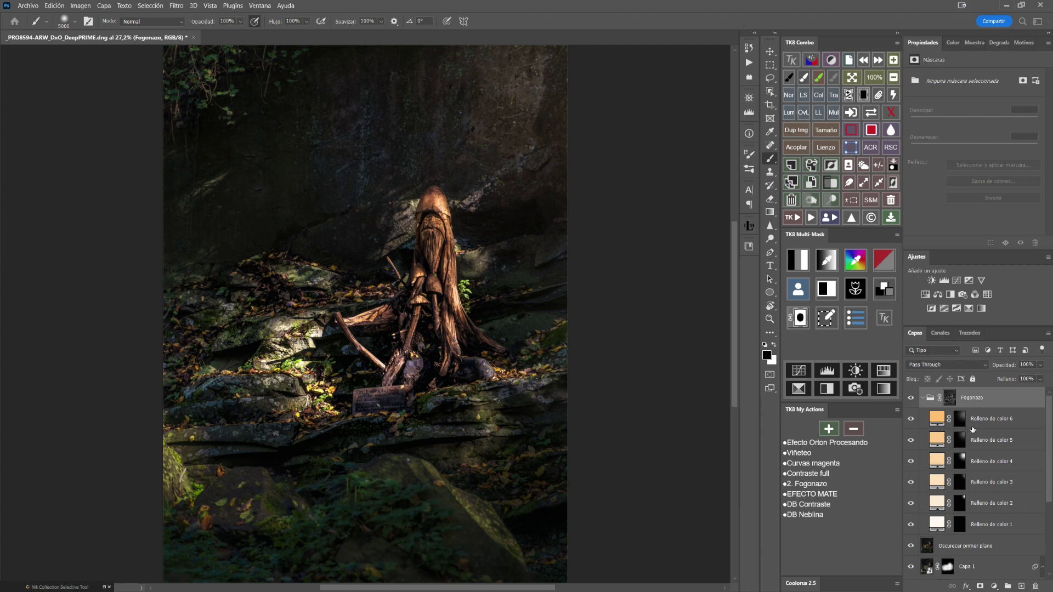
{"action": "left_click", "coordinate": [961, 467]}
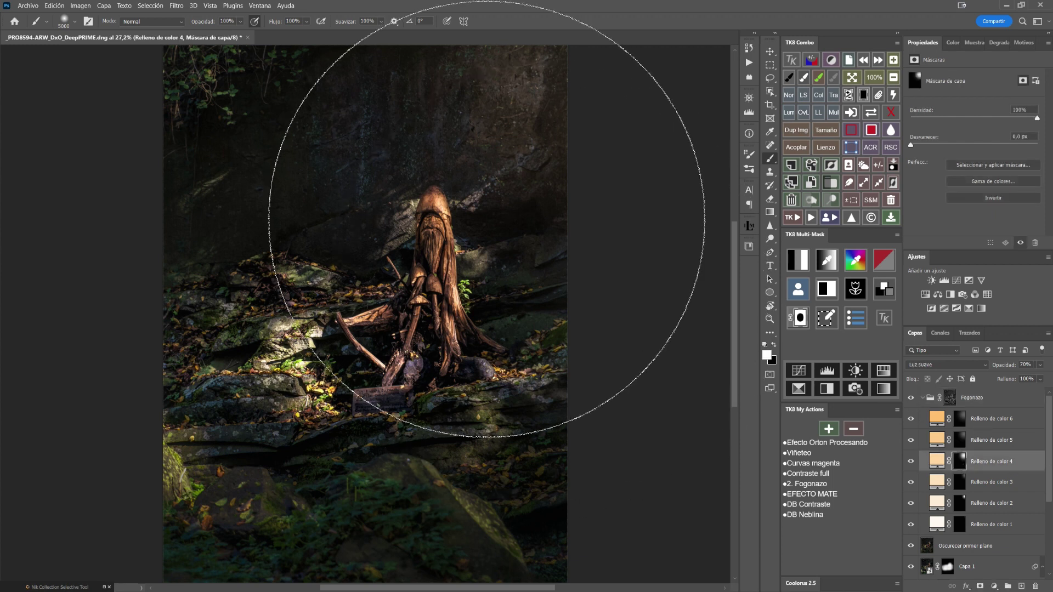
{"action": "left_click_drag", "start_coordinate": [487, 219], "coordinate": [259, 250]}
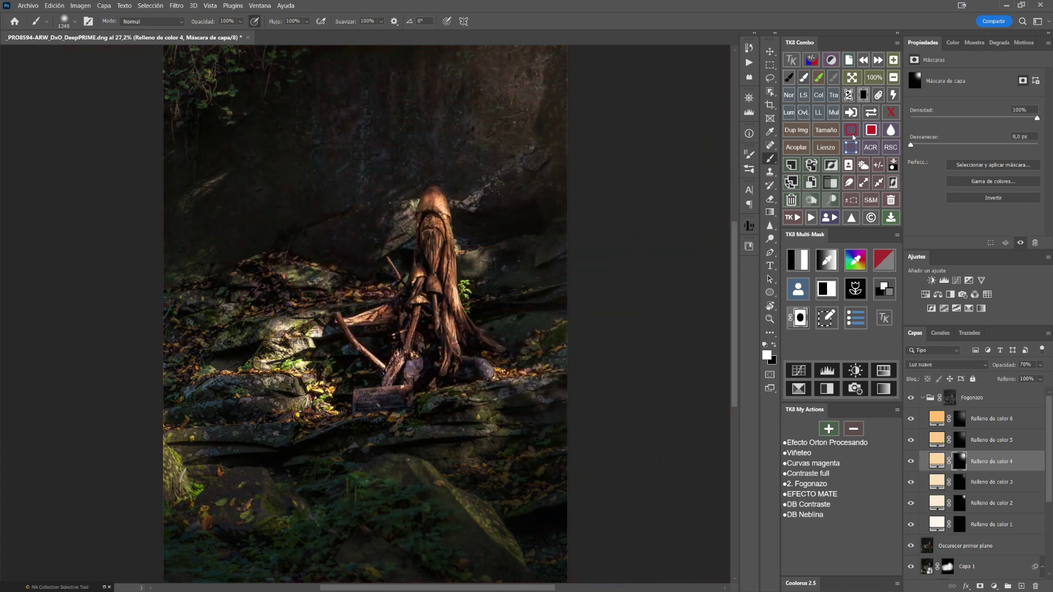
{"action": "key", "text": "ctrl+minus"}
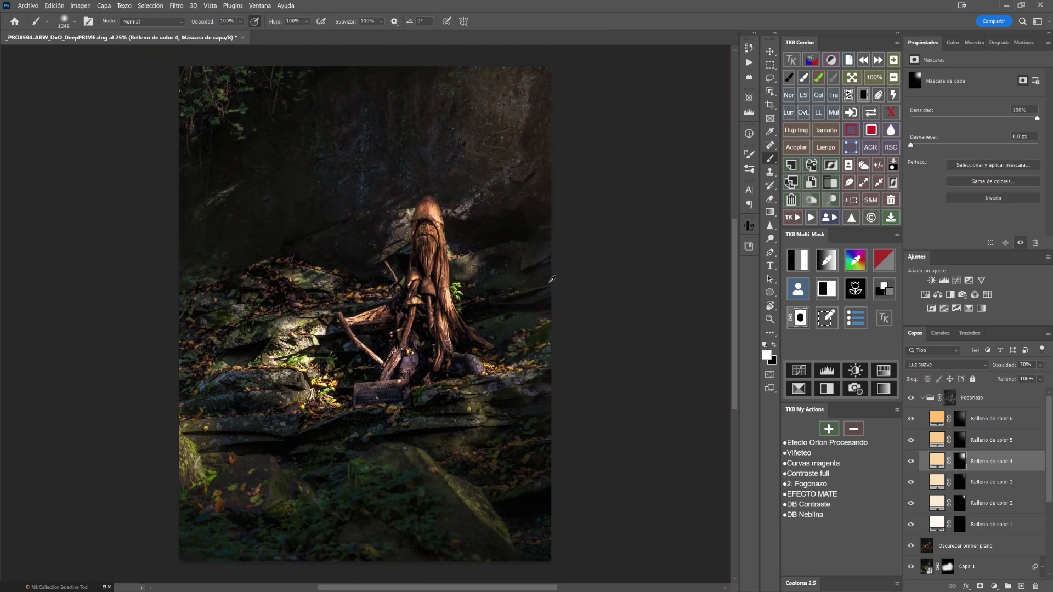
{"action": "key", "text": "ctrl+minus"}
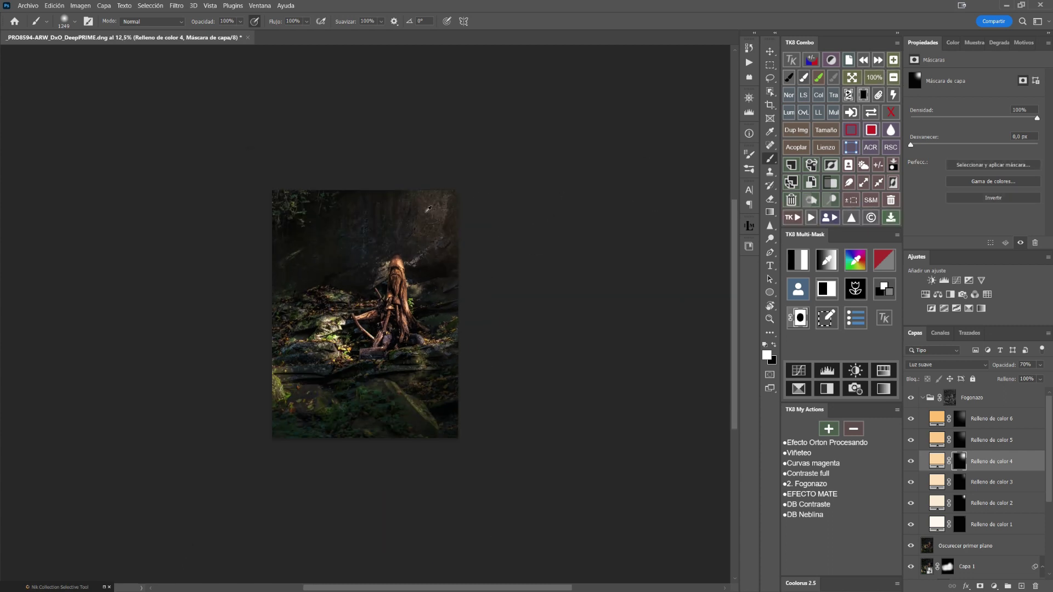
{"action": "left_click_drag", "start_coordinate": [429, 209], "coordinate": [451, 207]}
{"action": "left_click", "coordinate": [348, 296]}
{"action": "left_click", "coordinate": [507, 182]}
{"action": "left_click", "coordinate": [363, 327]}
{"action": "left_click", "coordinate": [486, 162]}
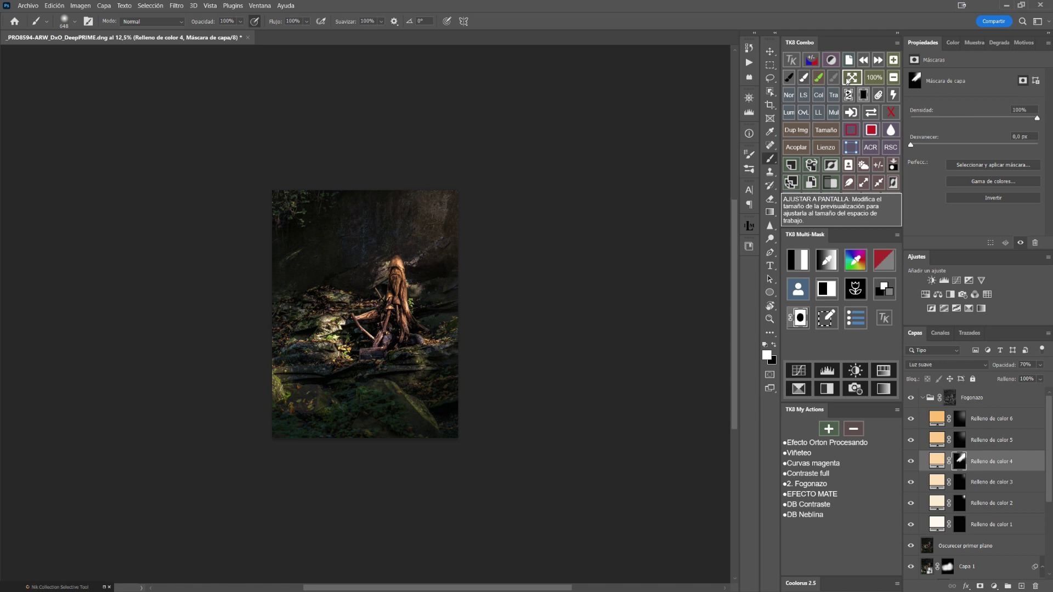
Fit the photo to screen, toggle Fogonazo off and on twice to compare, and collapse the group.
{"action": "key", "text": "ctrl+0"}
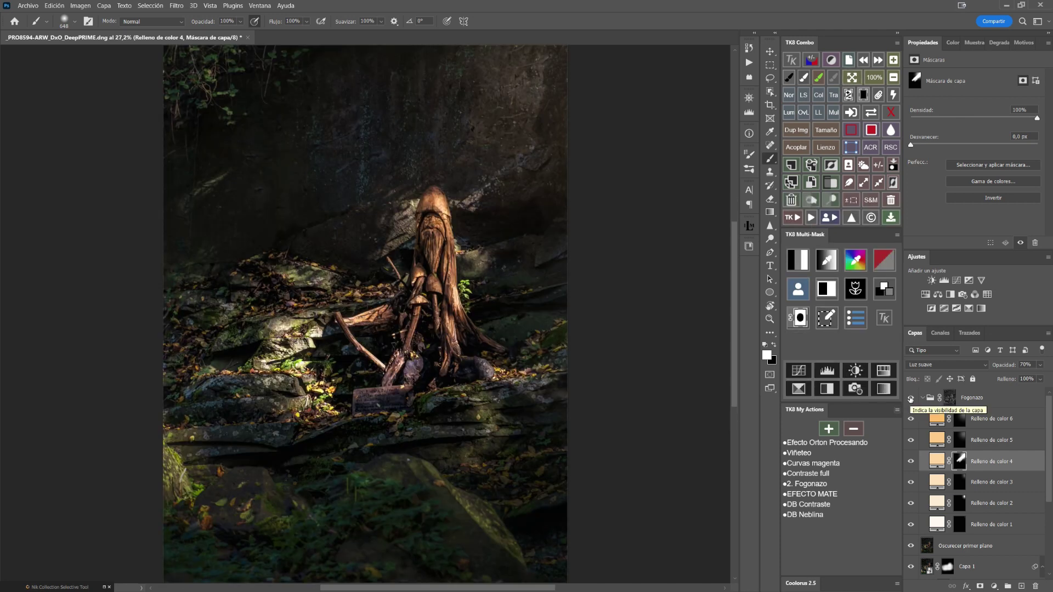
{"action": "left_click", "coordinate": [910, 398]}
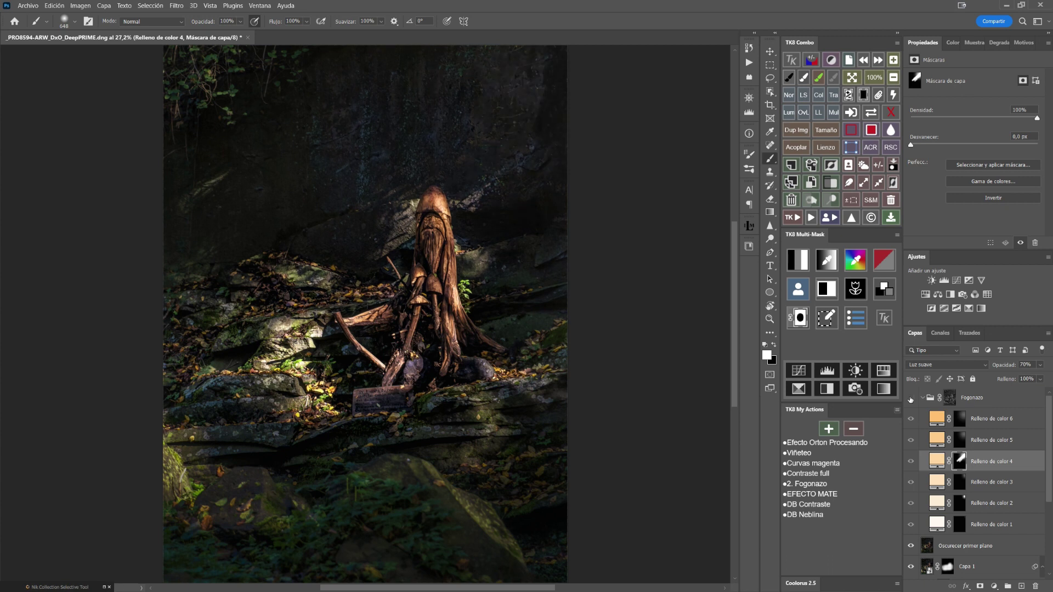
{"action": "left_click", "coordinate": [910, 398]}
{"action": "left_click", "coordinate": [903, 398]}
{"action": "left_click", "coordinate": [911, 399]}
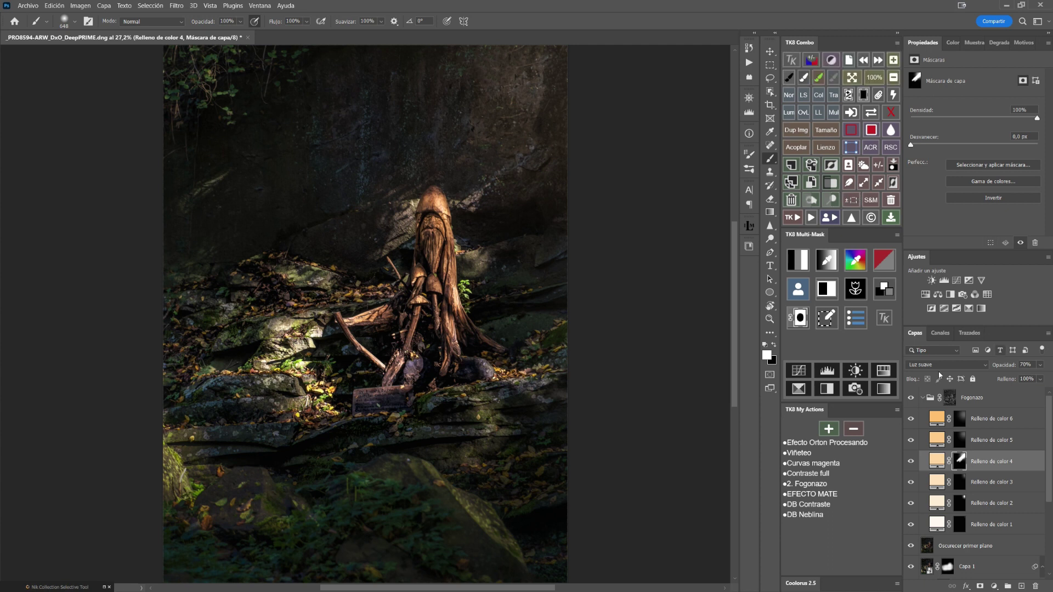
{"action": "left_click", "coordinate": [923, 398]}
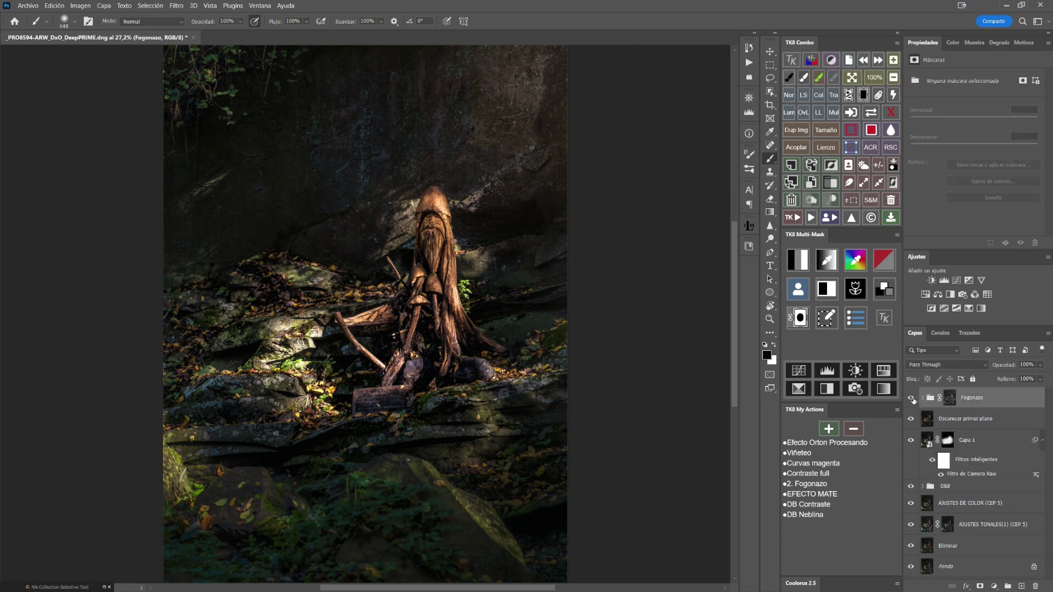
{"action": "left_click", "coordinate": [912, 398]}
{"action": "left_click", "coordinate": [907, 399]}
{"action": "left_click", "coordinate": [911, 401]}
{"action": "left_click", "coordinate": [907, 399]}
{"action": "left_click", "coordinate": [799, 453]}
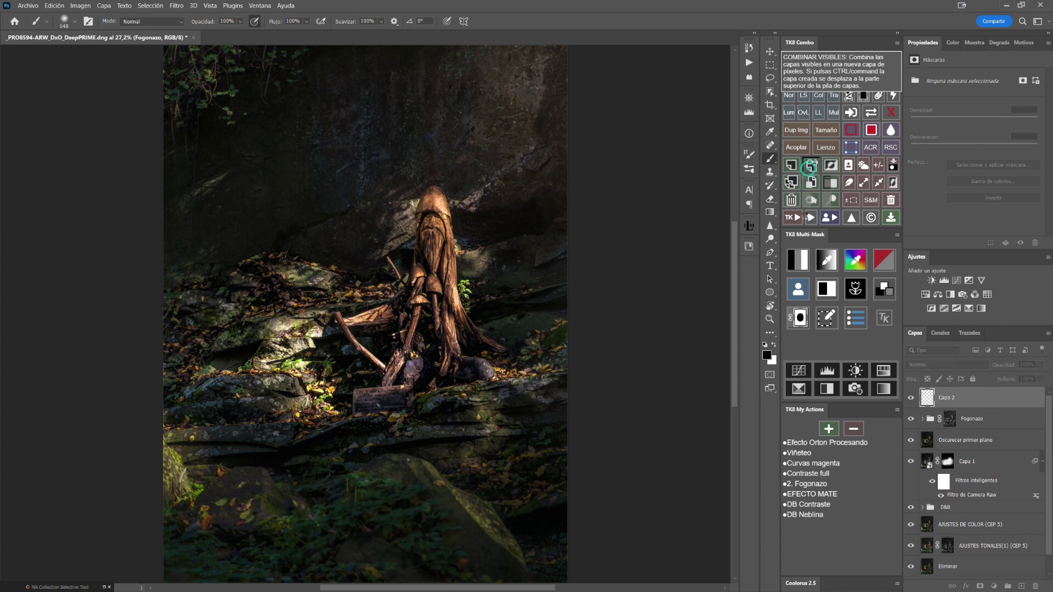
{"action": "left_click", "coordinate": [815, 465]}
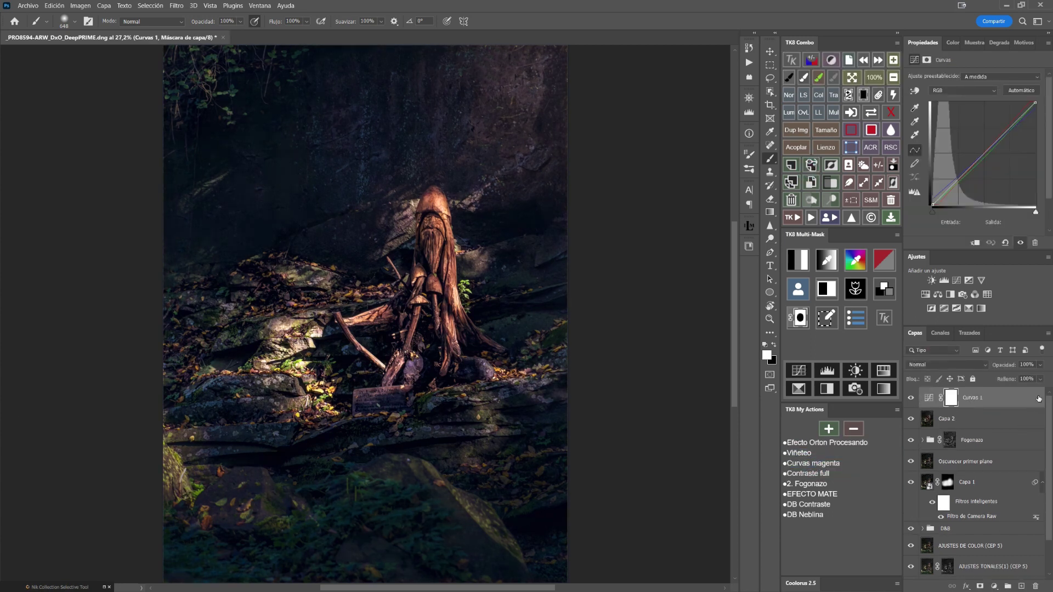
{"action": "left_click", "coordinate": [1041, 366]}
{"action": "left_click_drag", "start_coordinate": [1046, 378], "coordinate": [1021, 379]}
{"action": "left_click_drag", "start_coordinate": [1015, 382], "coordinate": [1012, 384]}
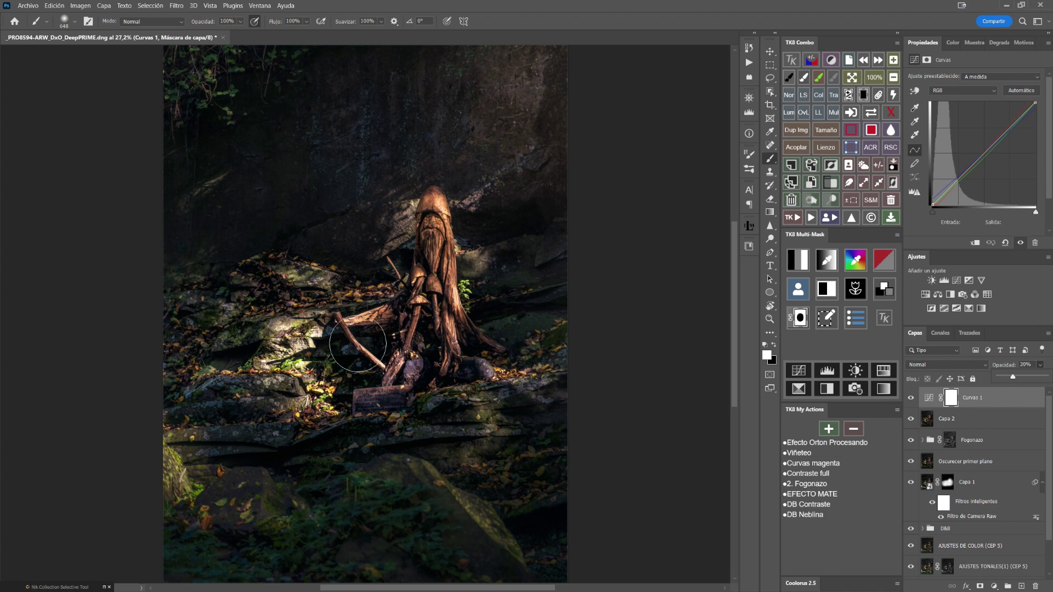
{"action": "left_click", "coordinate": [910, 399]}
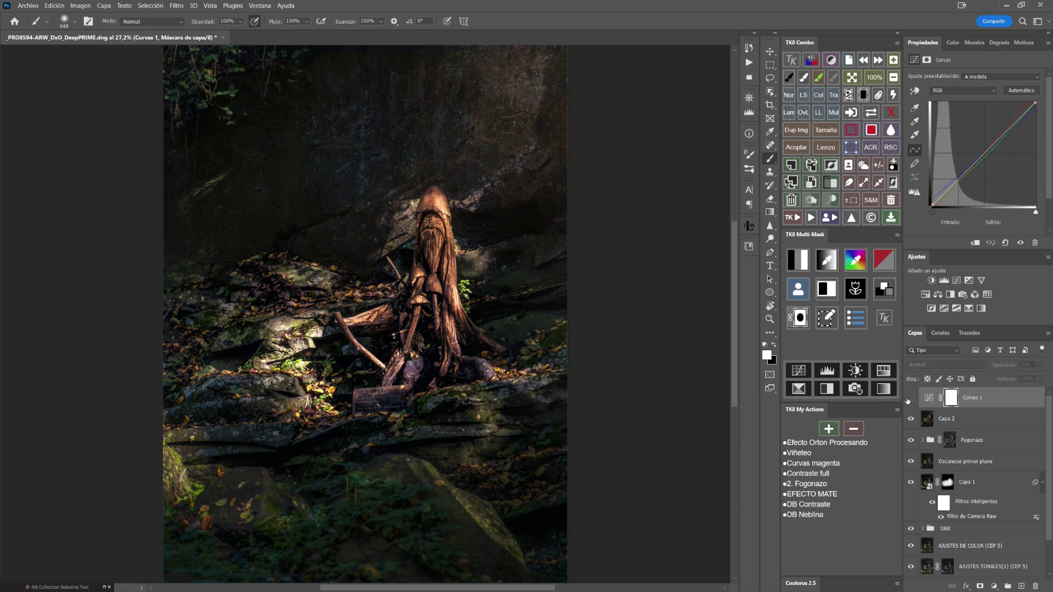
{"action": "left_click", "coordinate": [909, 399]}
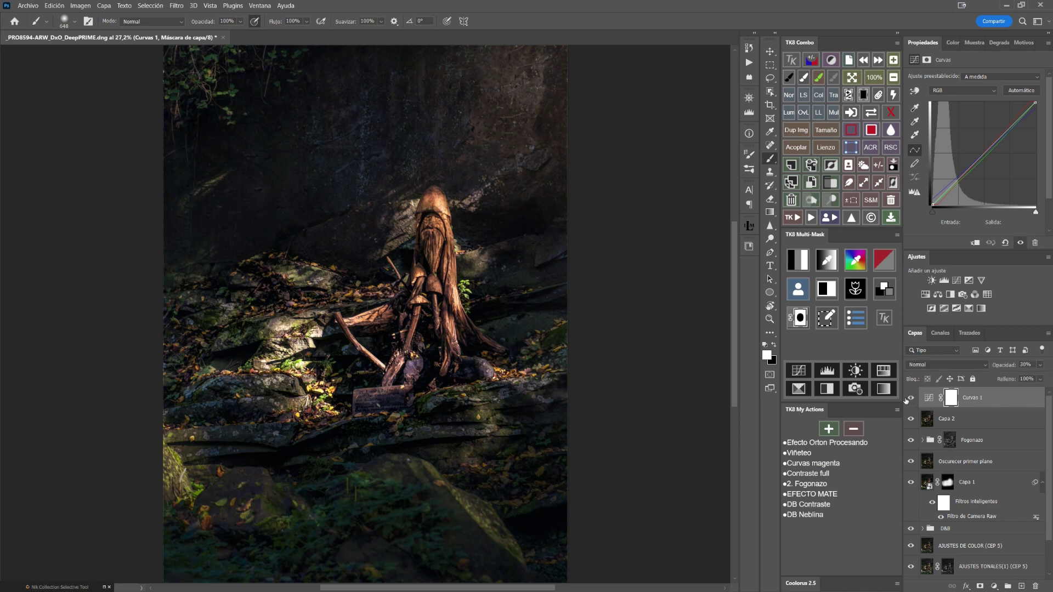
{"action": "left_click", "coordinate": [909, 398]}
{"action": "left_click", "coordinate": [911, 399]}
{"action": "left_click", "coordinate": [912, 398]}
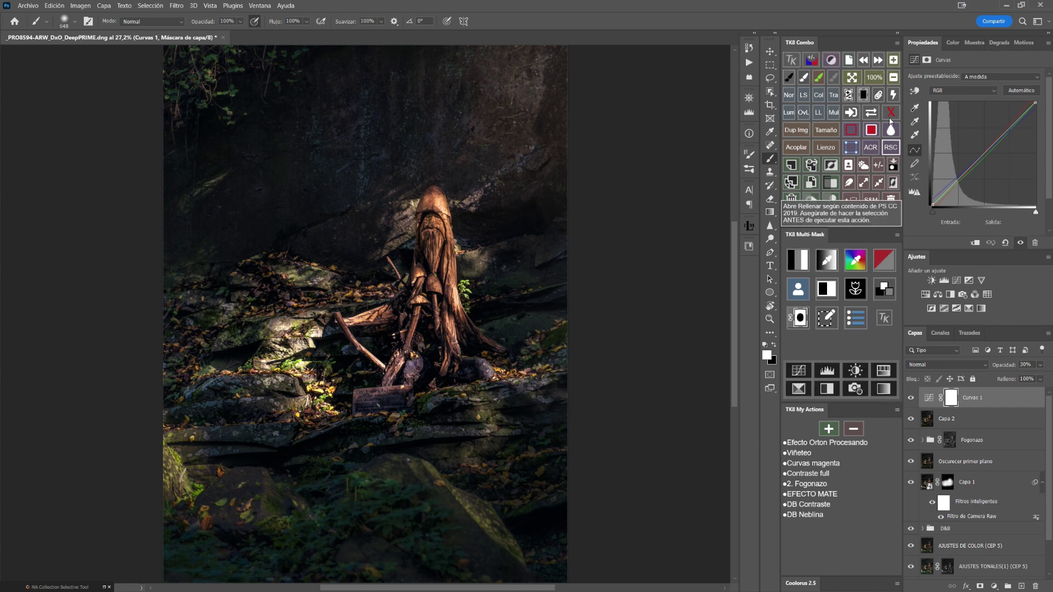
{"action": "left_click", "coordinate": [893, 81]}
{"action": "left_click", "coordinate": [893, 81]}
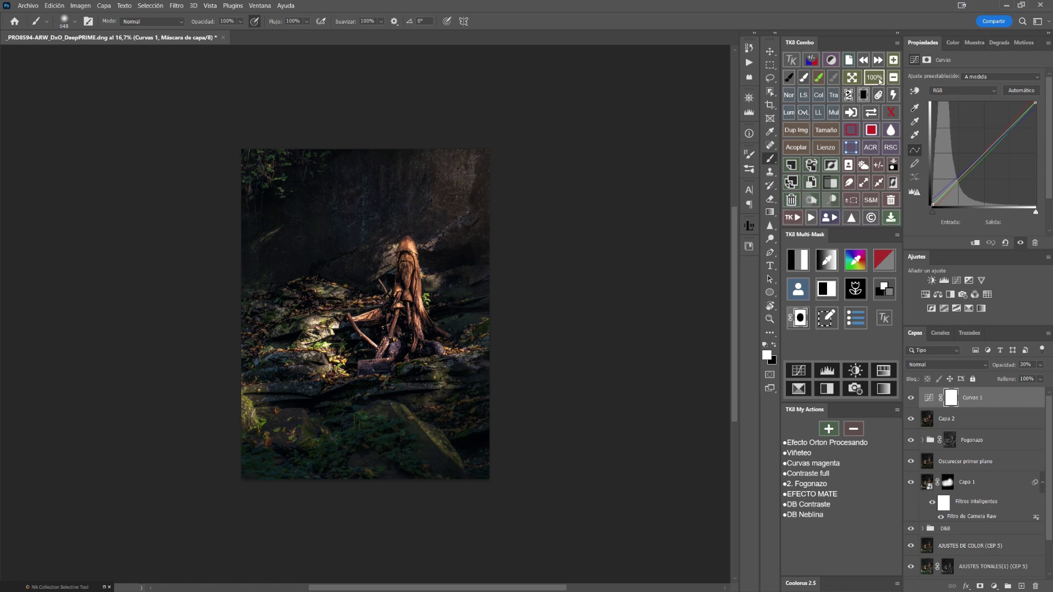
{"action": "left_click", "coordinate": [851, 77]}
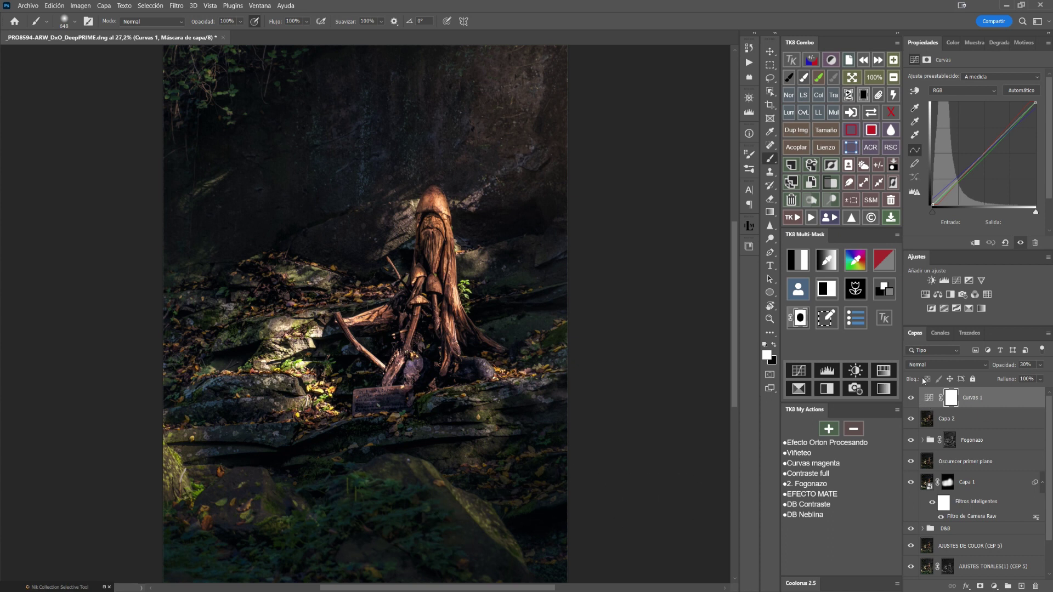
{"action": "left_click", "coordinate": [934, 402]}
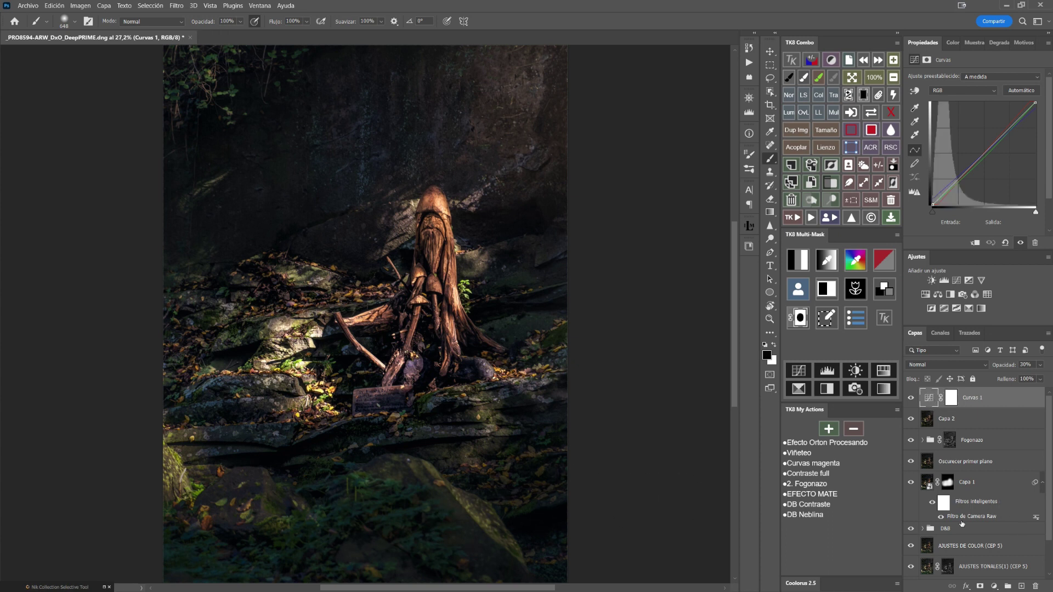
Add a Curvas 2 curves layer with the shadows pulled down and a highlight point, and invert its mask.
{"action": "left_click", "coordinate": [994, 586]}
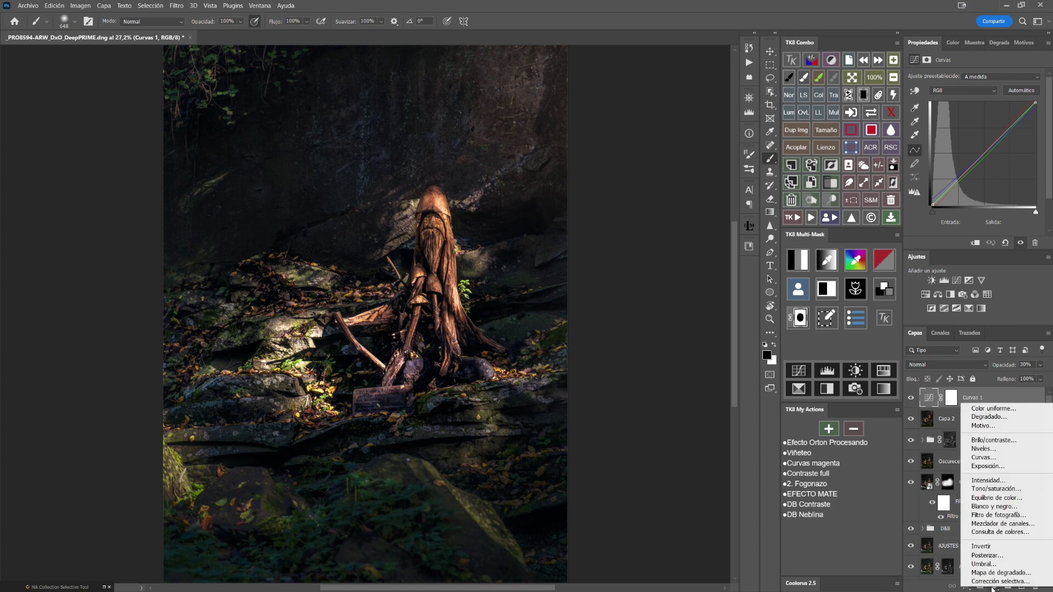
{"action": "left_click", "coordinate": [997, 464]}
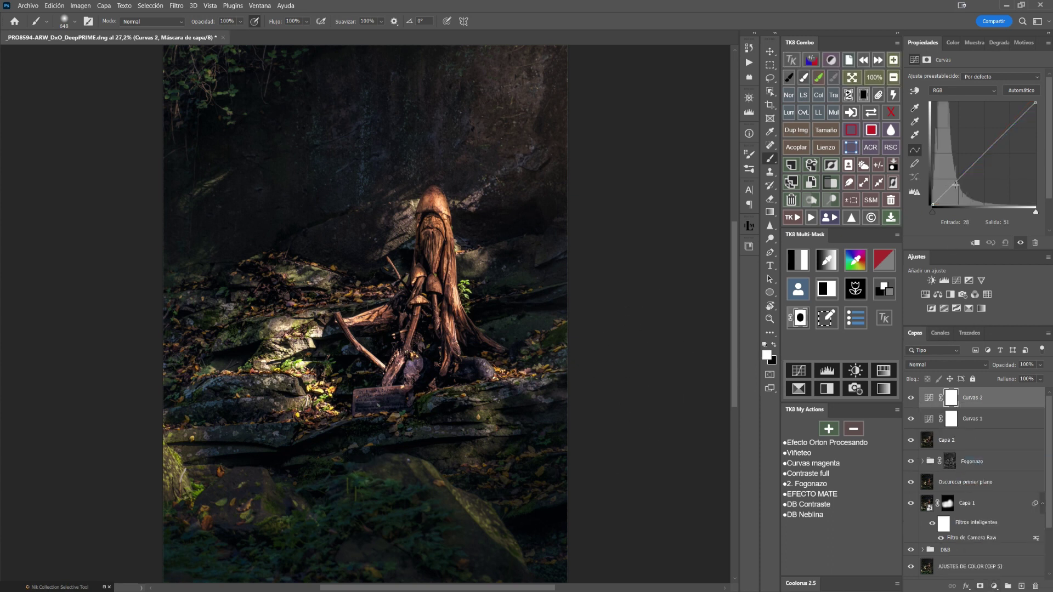
{"action": "left_click_drag", "start_coordinate": [961, 179], "coordinate": [958, 183]}
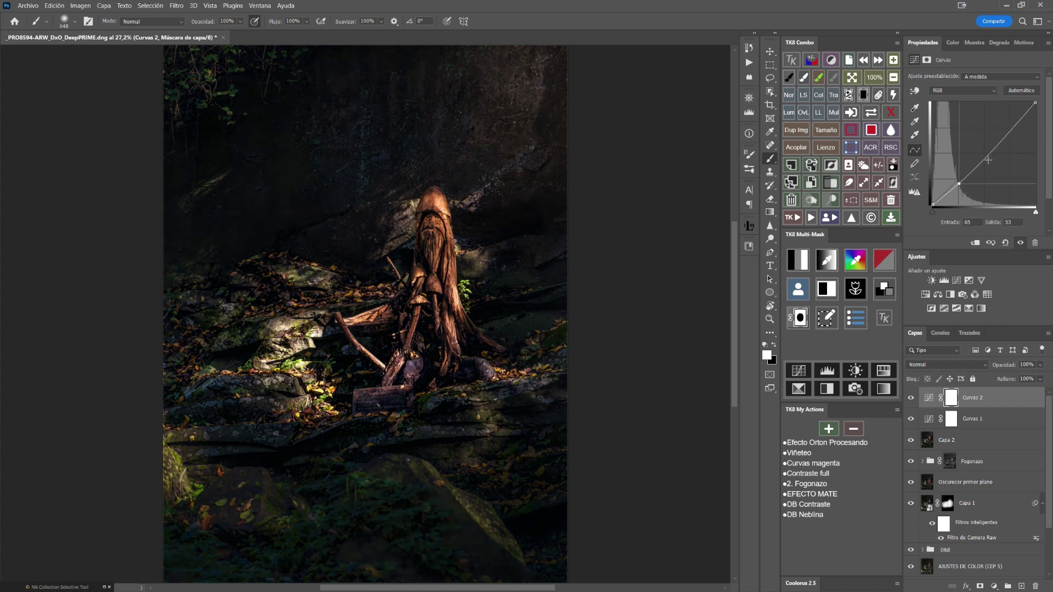
{"action": "left_click", "coordinate": [1009, 129]}
{"action": "left_click_drag", "start_coordinate": [1009, 129], "coordinate": [1007, 129]}
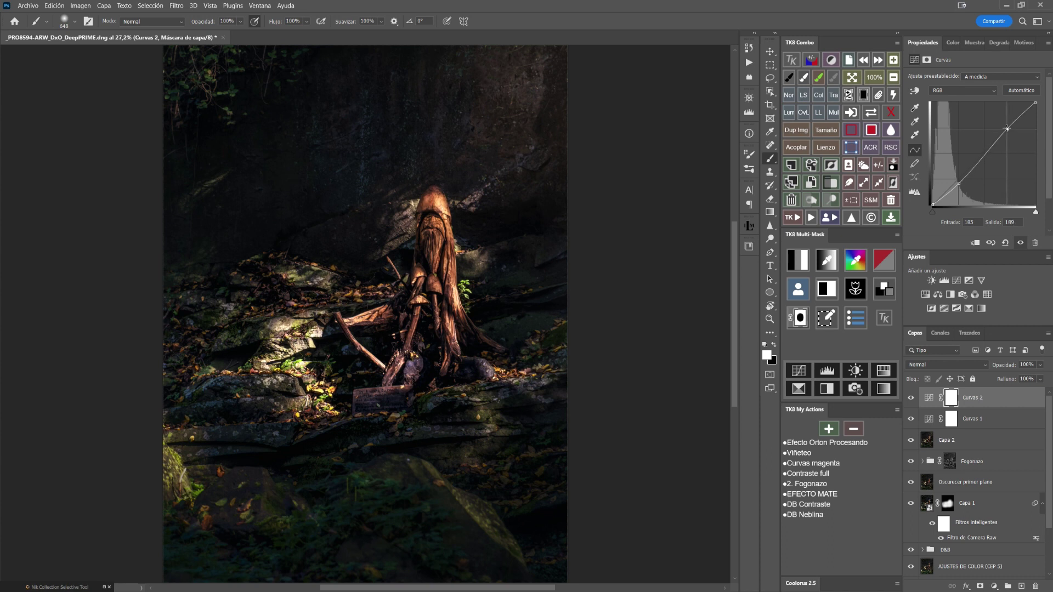
{"action": "left_click", "coordinate": [863, 94]}
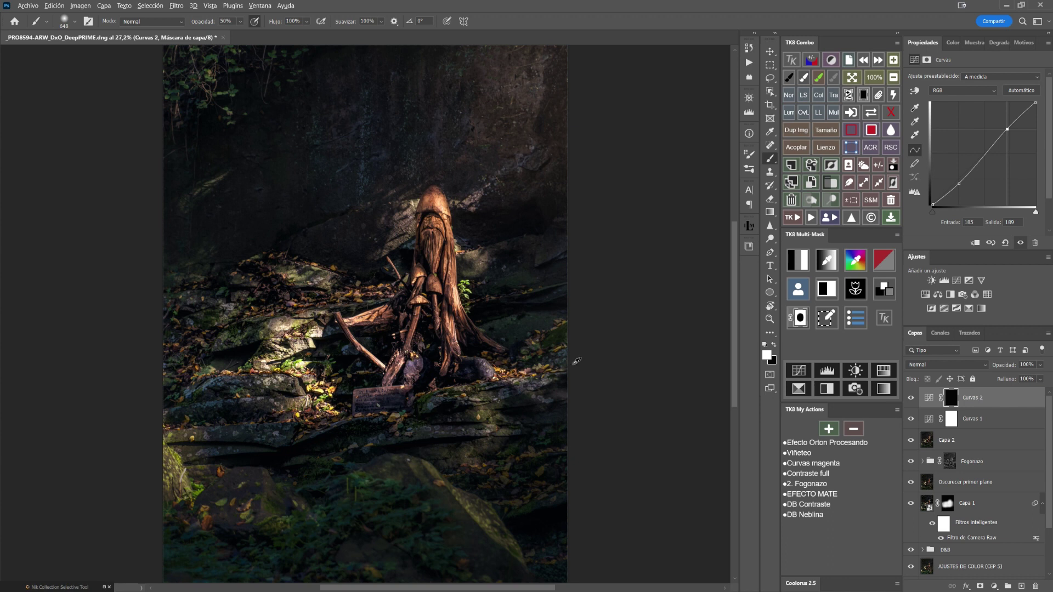
Paint the darkening into the lower foreground on the Curvas 2 mask with a soft 1104 px brush.
{"action": "mouse_move", "coordinate": [400, 386]}
{"action": "left_mouse_down"}
{"action": "mouse_move", "coordinate": [435, 393]}
{"action": "mouse_move", "coordinate": [466, 363]}
{"action": "left_mouse_up"}
{"action": "left_click", "coordinate": [891, 113]}
{"action": "left_click", "coordinate": [890, 113]}
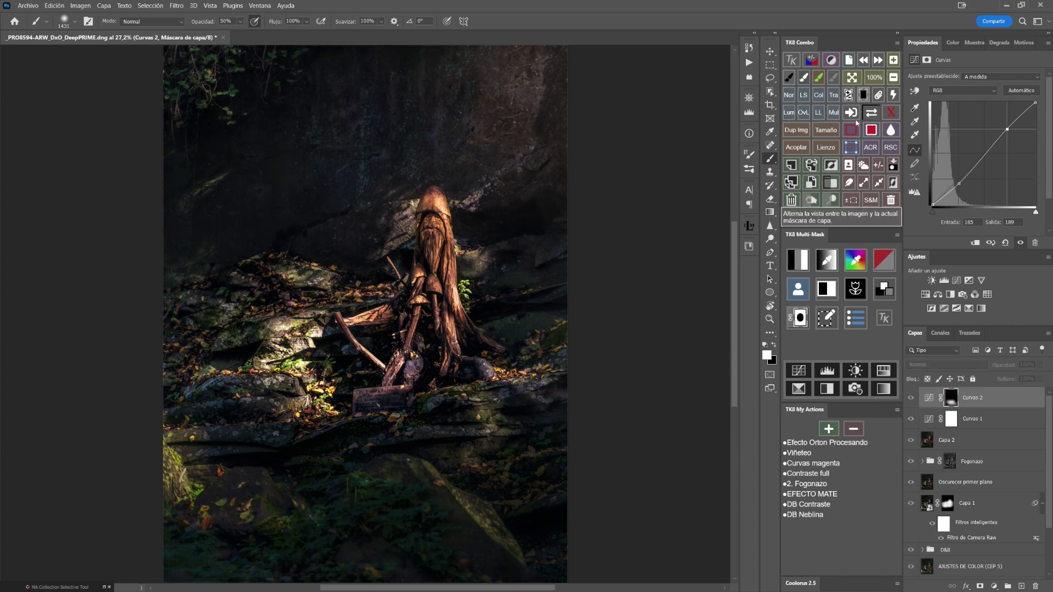
{"action": "left_click", "coordinate": [863, 95]}
{"action": "mouse_move", "coordinate": [555, 518]}
{"action": "left_mouse_down"}
{"action": "mouse_move", "coordinate": [109, 505]}
{"action": "mouse_move", "coordinate": [553, 553]}
{"action": "left_mouse_up"}
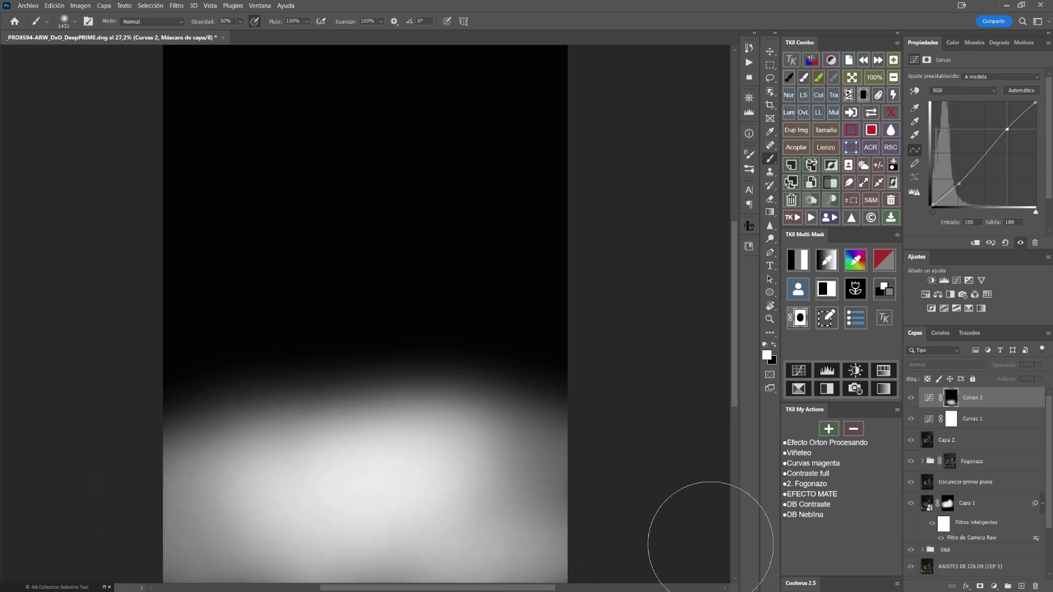
{"action": "left_click_drag", "start_coordinate": [82, 462], "coordinate": [635, 482]}
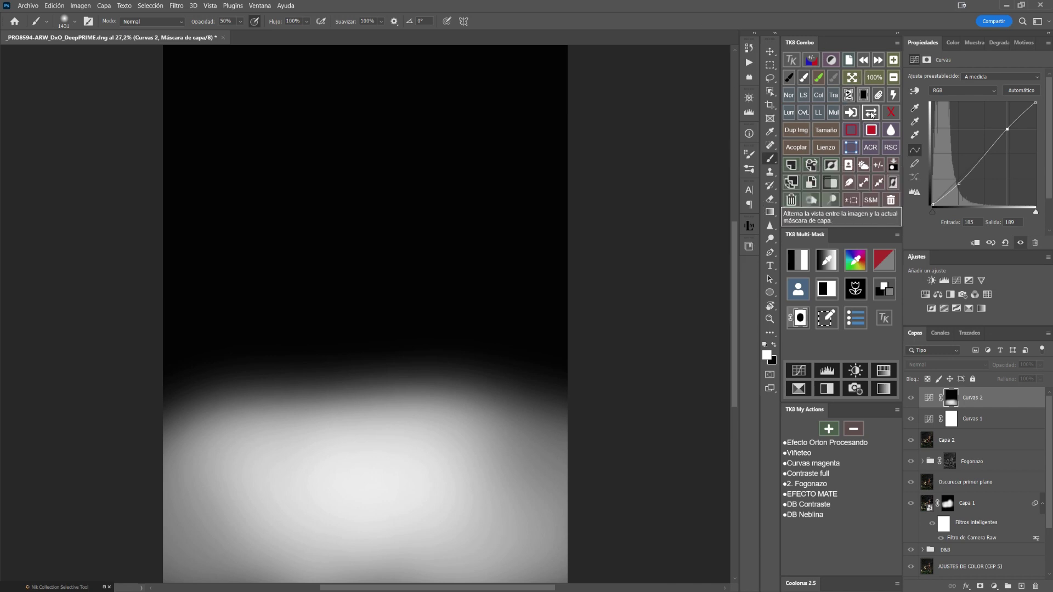
{"action": "left_click", "coordinate": [851, 217]}
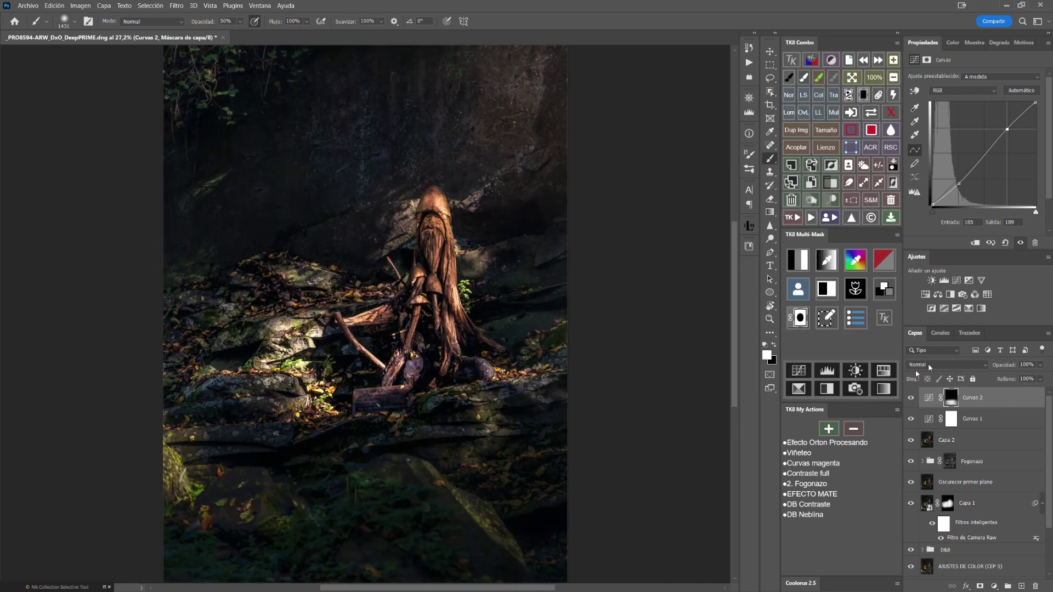
Compare the foreground with Curvas 2 hidden and shown, adjust the brush options, and select the Curvas 2 adjustment.
{"action": "left_click", "coordinate": [911, 399]}
{"action": "left_click", "coordinate": [911, 399]}
{"action": "left_click_drag", "start_coordinate": [211, 89], "coordinate": [183, 75]}
{"action": "left_click", "coordinate": [257, 80]}
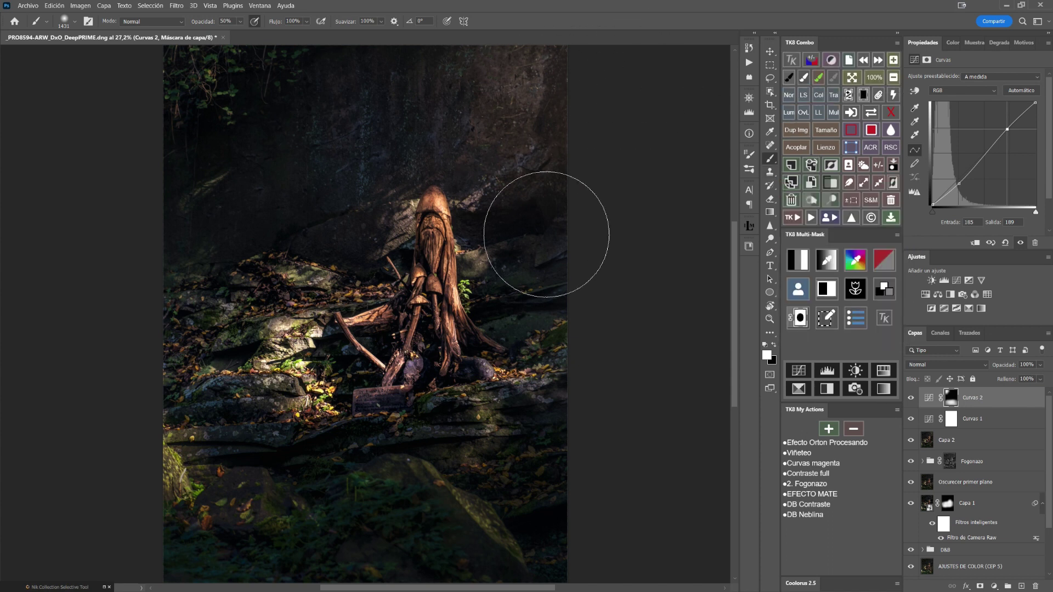
{"action": "left_click", "coordinate": [929, 399]}
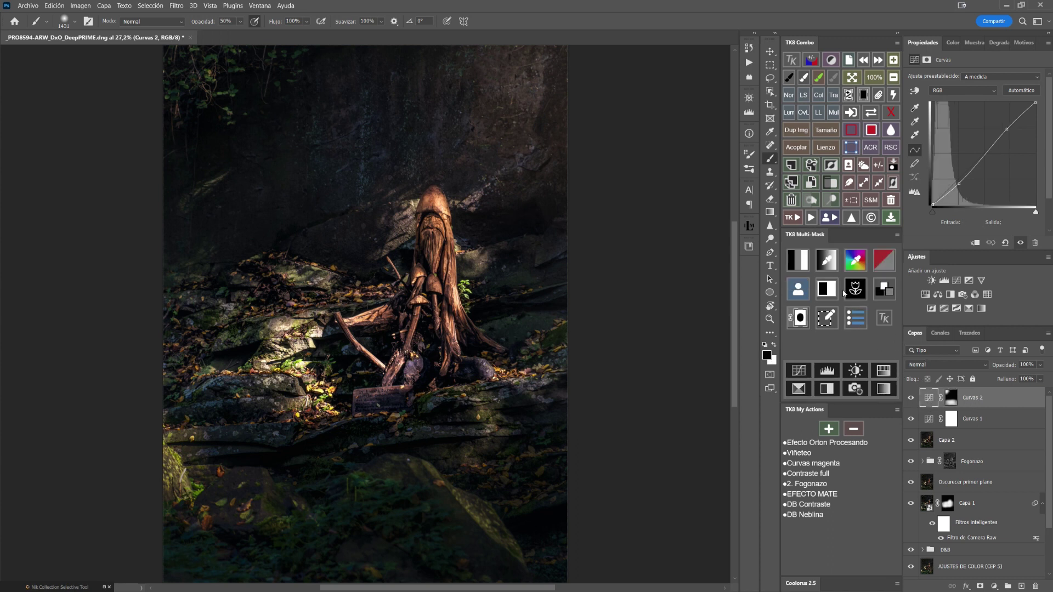
Stamp the visible layers into a new layer, apply the TK8 'Contraste full' action, and compare it on and off.
{"action": "left_click", "coordinate": [811, 164]}
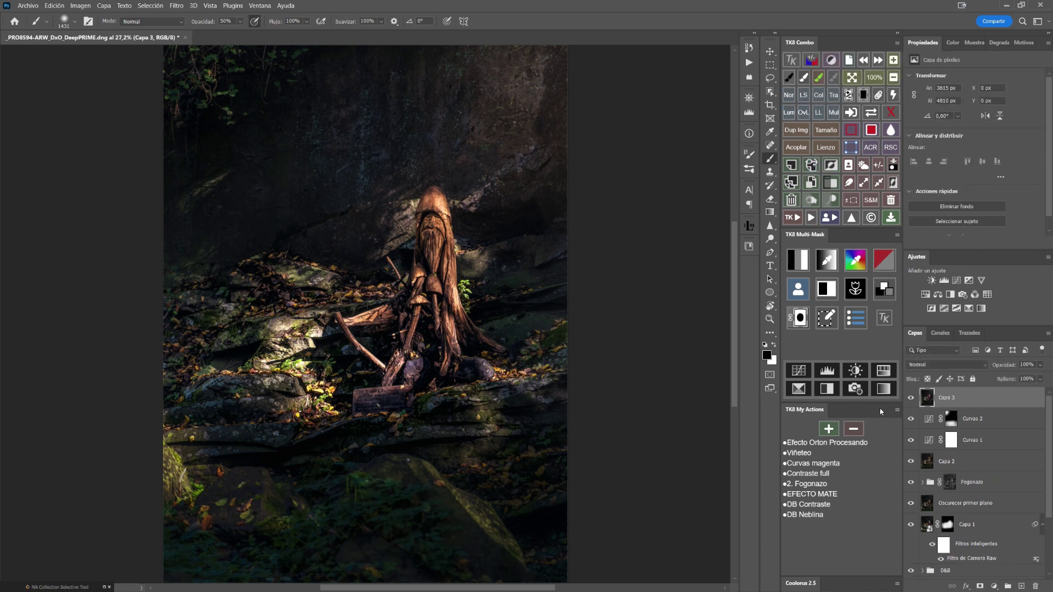
{"action": "left_click", "coordinate": [799, 475]}
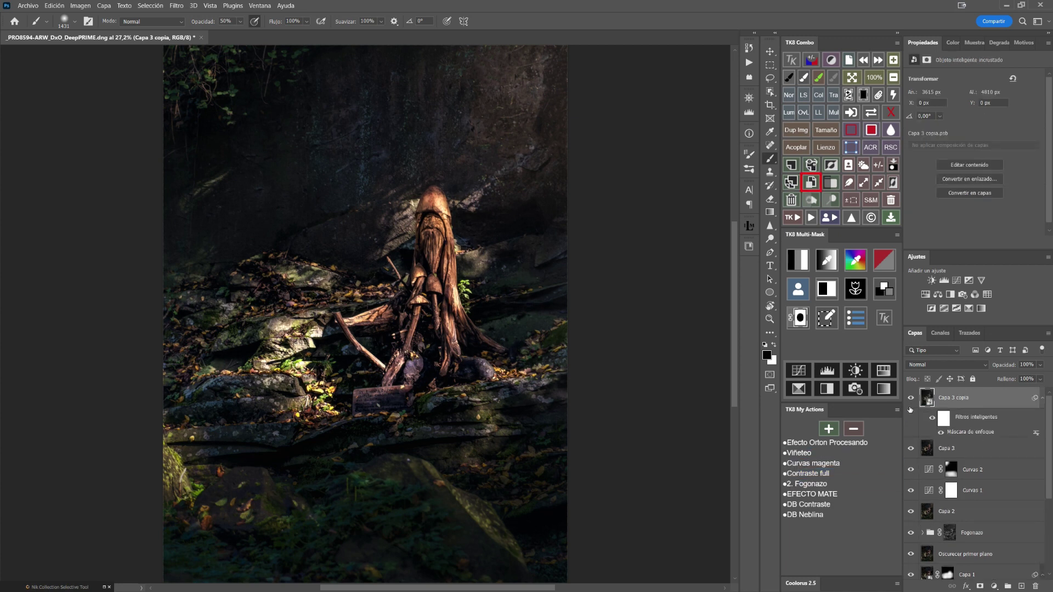
{"action": "left_click", "coordinate": [910, 399]}
{"action": "left_click", "coordinate": [910, 400]}
{"action": "left_click", "coordinate": [910, 399]}
Give Capa 3 copia a black mask and paint the sharpening back over the carved sculpture.
{"action": "left_click", "coordinate": [859, 102]}
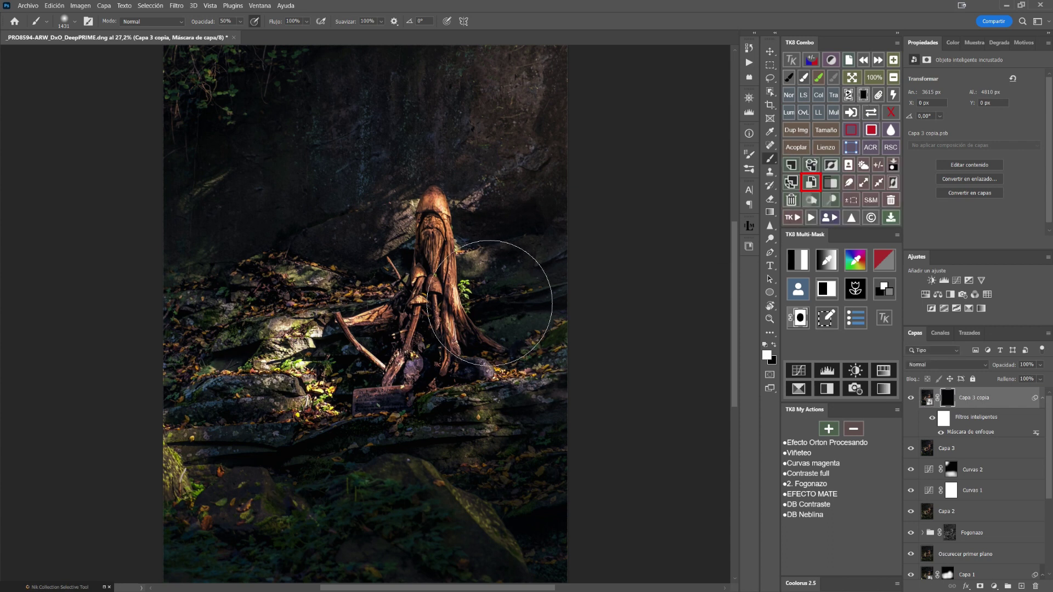
{"action": "left_click_drag", "start_coordinate": [408, 318], "coordinate": [197, 334]}
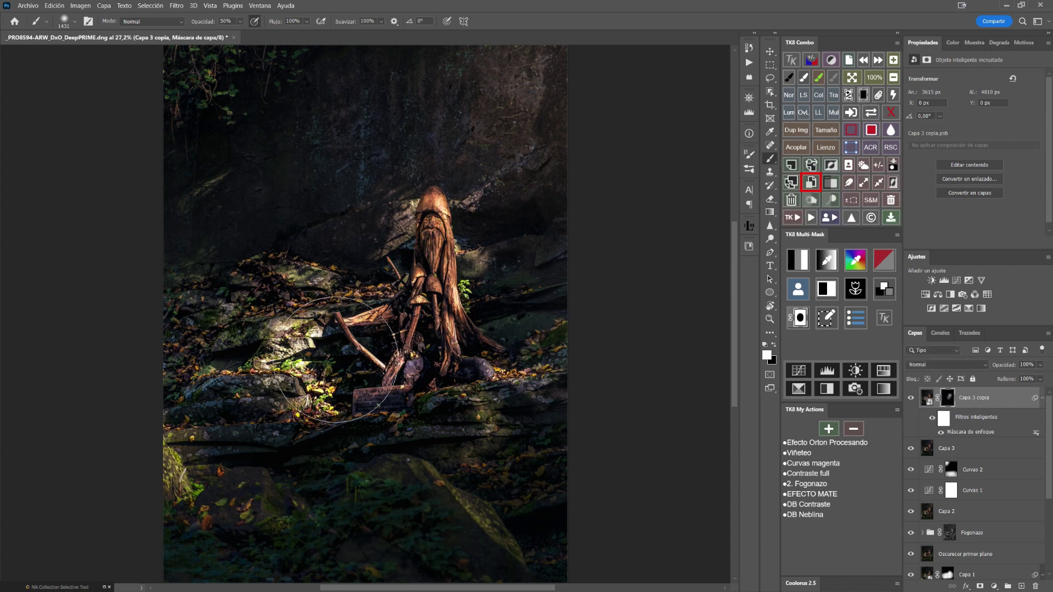
{"action": "mouse_move", "coordinate": [287, 311]}
{"action": "left_mouse_down"}
{"action": "mouse_move", "coordinate": [486, 289]}
{"action": "mouse_move", "coordinate": [227, 430]}
{"action": "mouse_move", "coordinate": [150, 451]}
{"action": "left_mouse_up"}
{"action": "scroll", "coordinate": [1051, 427], "scroll_direction": "down", "scroll_amount": 4}
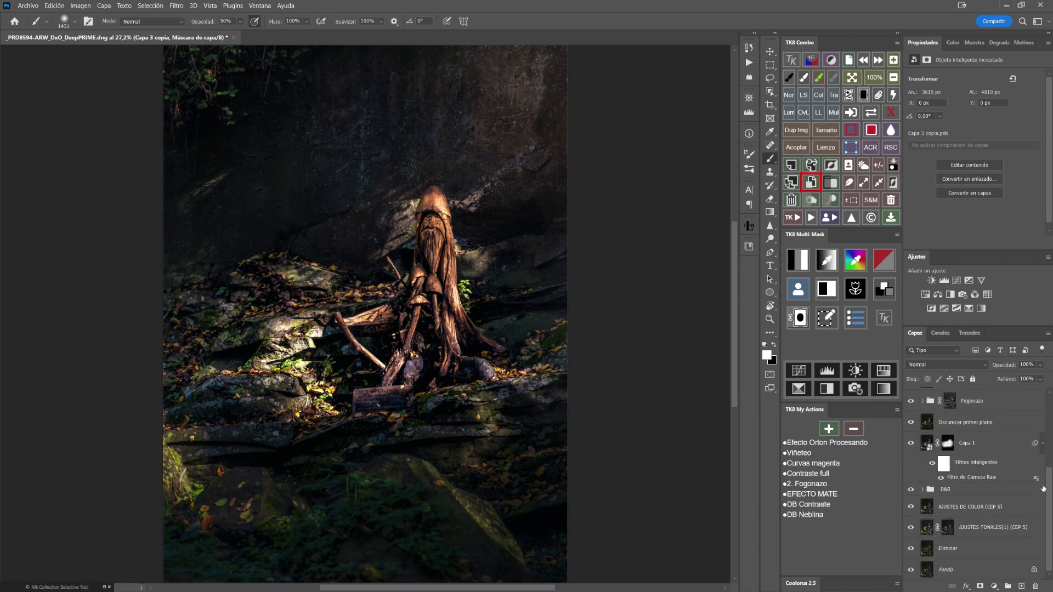
{"action": "left_click", "coordinate": [911, 571], "text": "alt"}
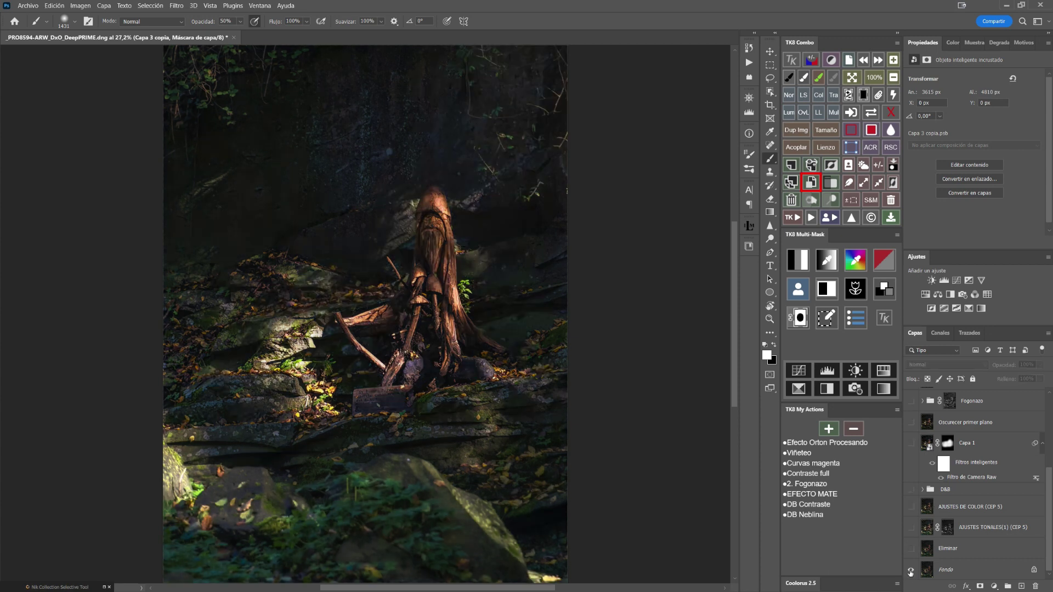
{"action": "left_click", "coordinate": [910, 571], "text": "alt"}
{"action": "left_click", "coordinate": [911, 571], "text": "alt"}
{"action": "left_click", "coordinate": [911, 571], "text": "alt"}
{"action": "left_click", "coordinate": [911, 570], "text": "alt"}
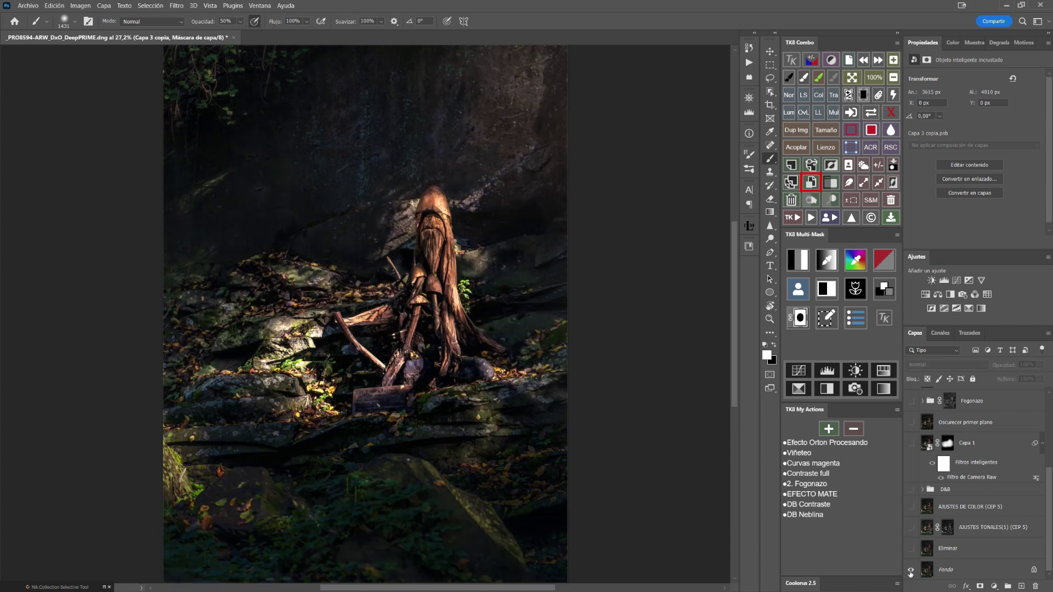
{"action": "left_click", "coordinate": [911, 571], "text": "alt"}
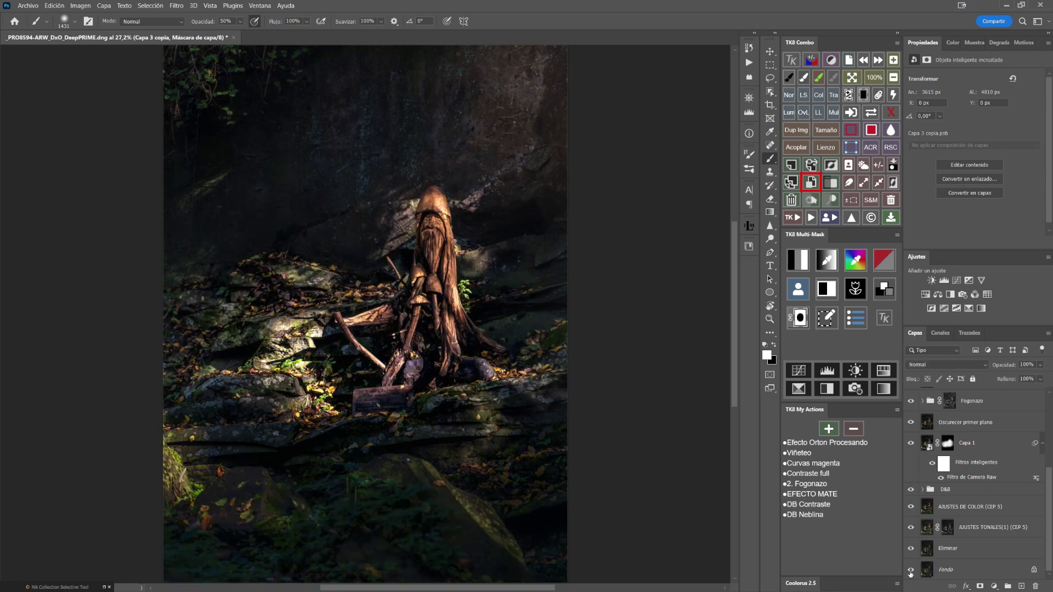